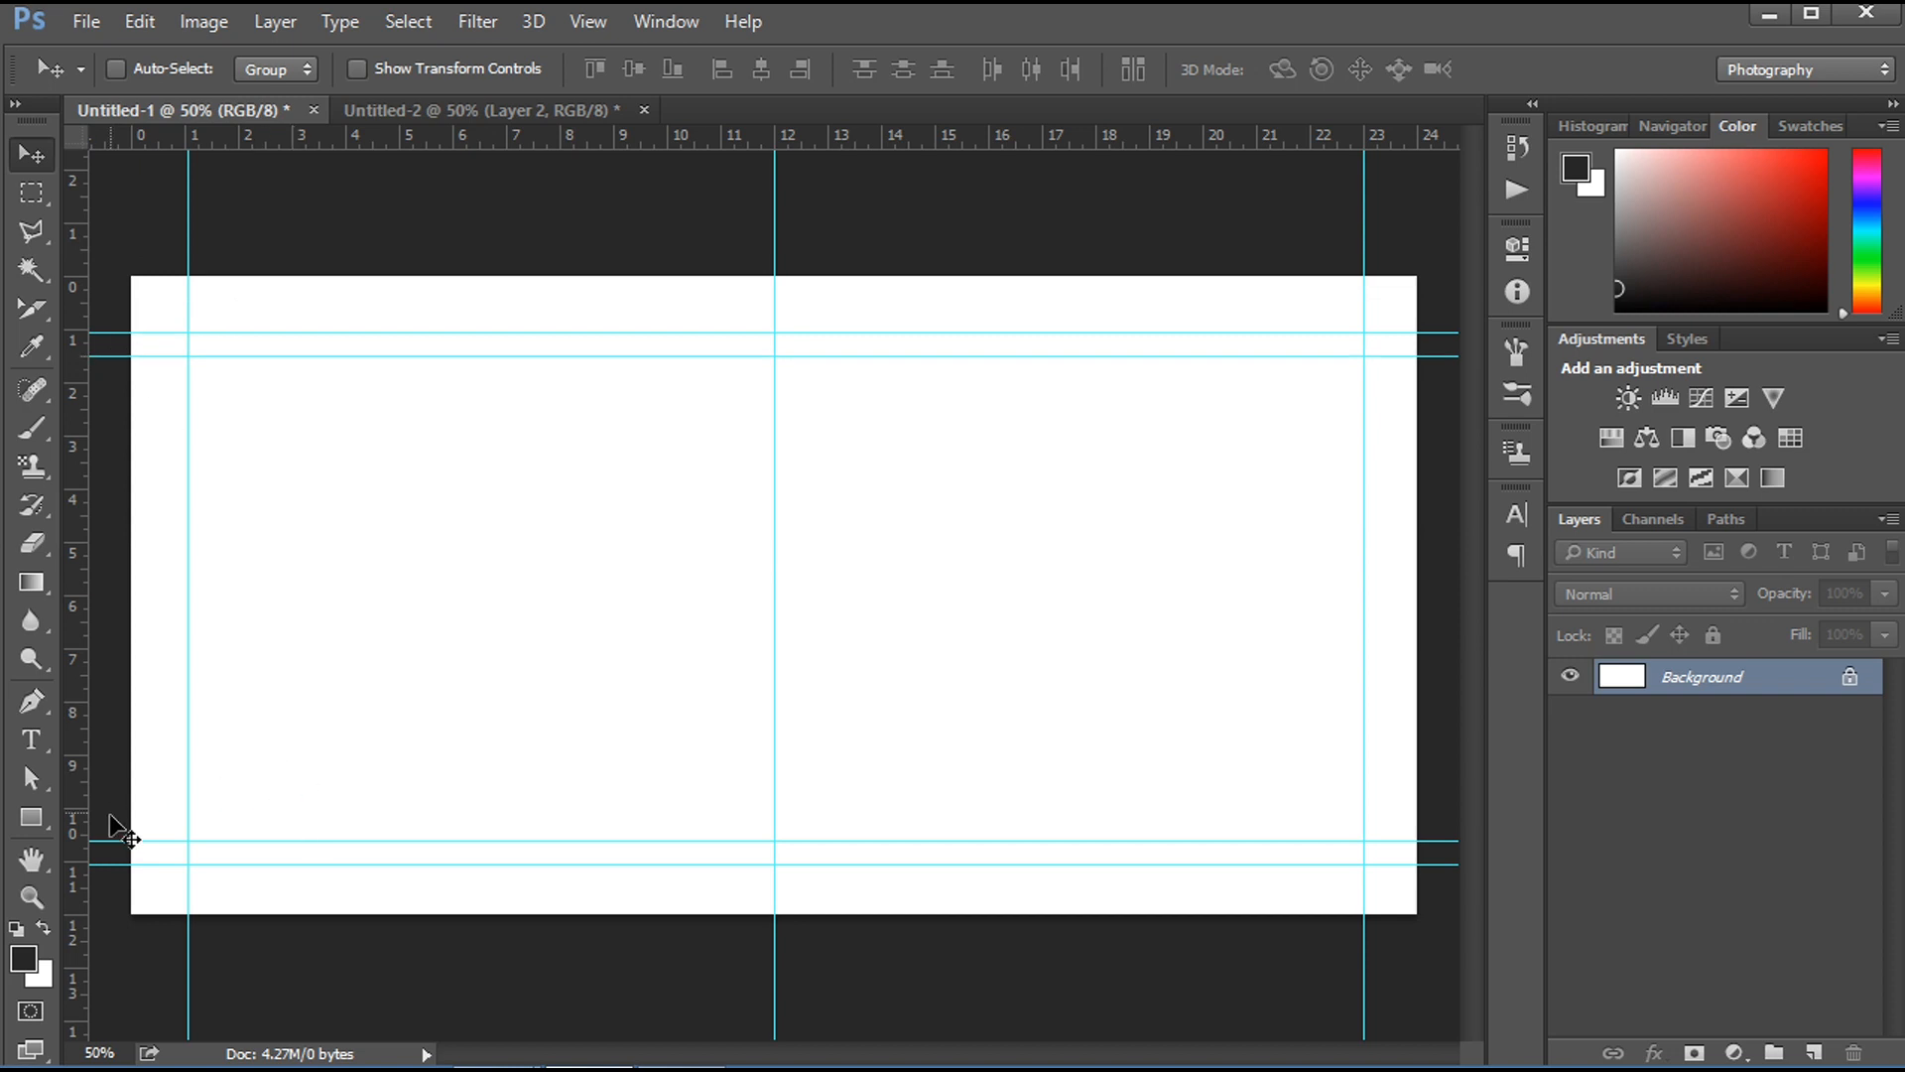
Create a rectangle 1050 px wide and 650 px high with a pastel orange fill and no stroke.
click(32, 818)
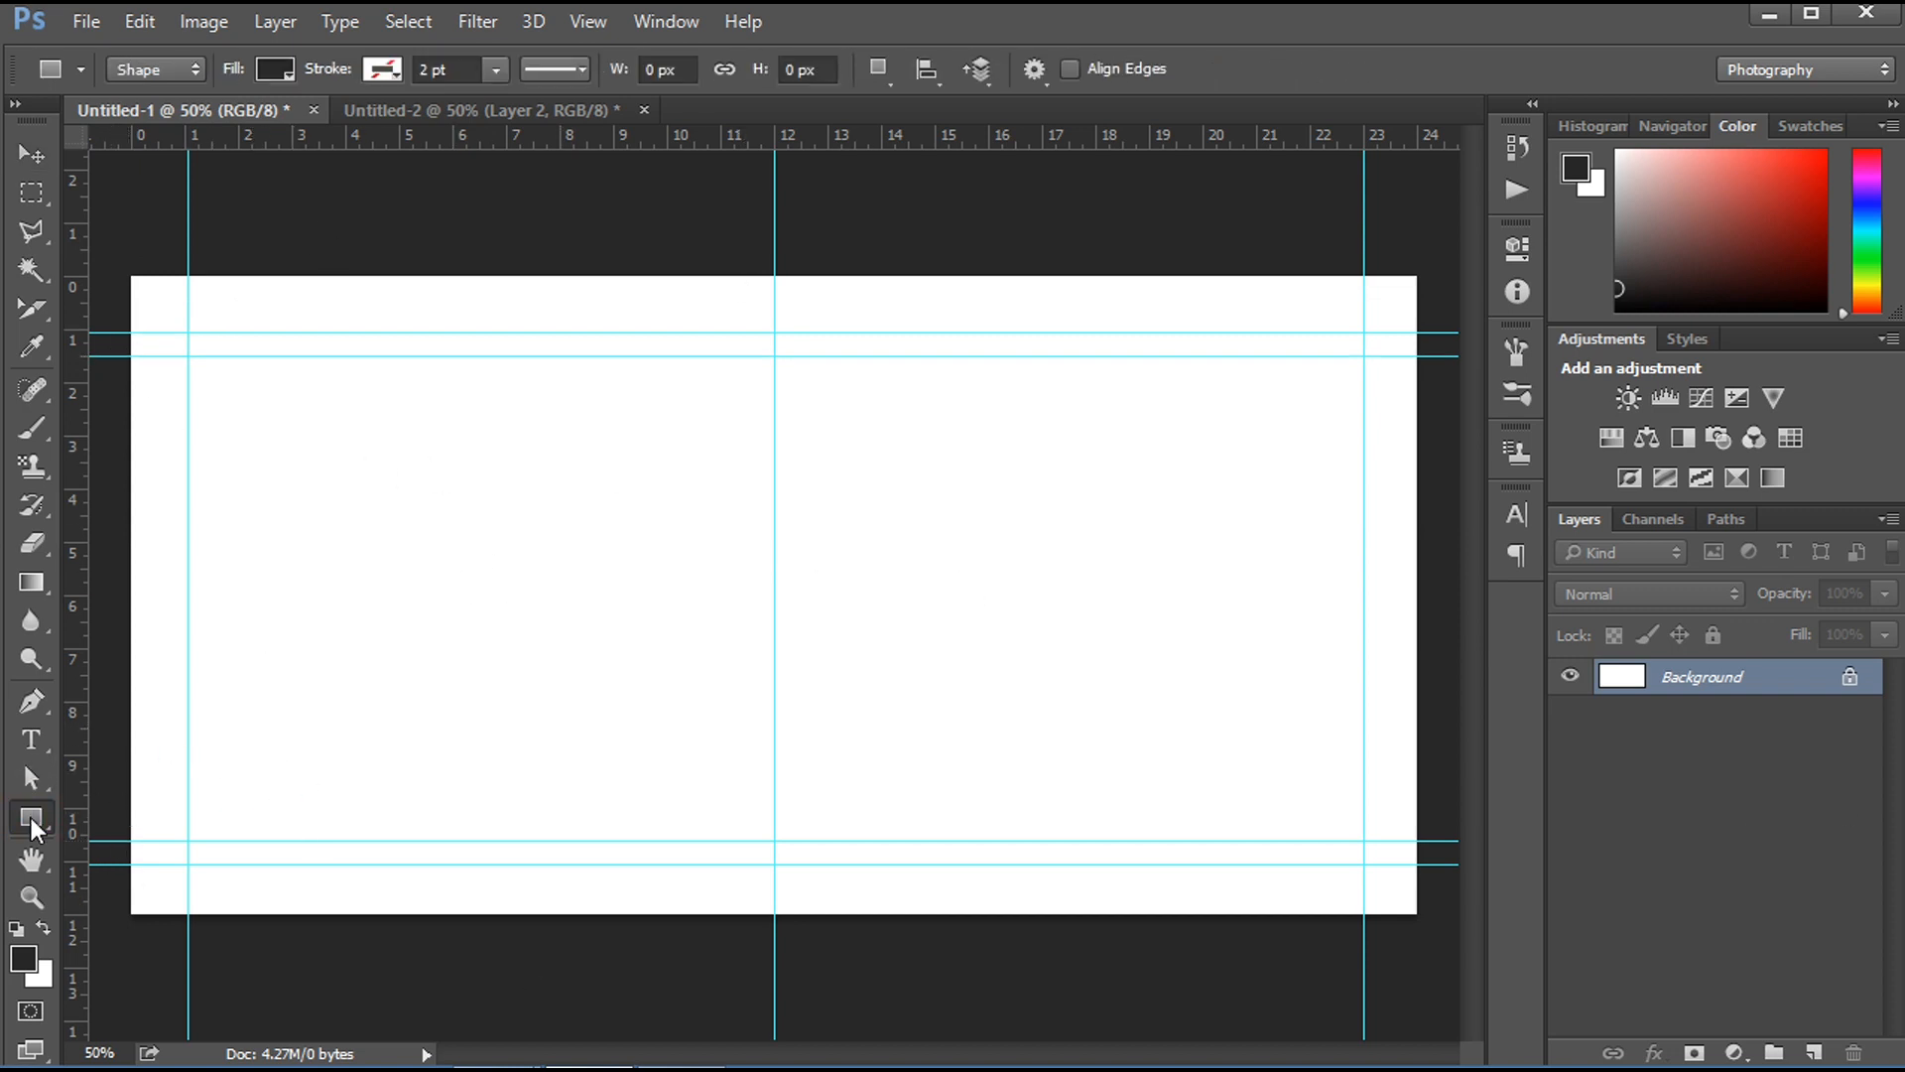
click(276, 71)
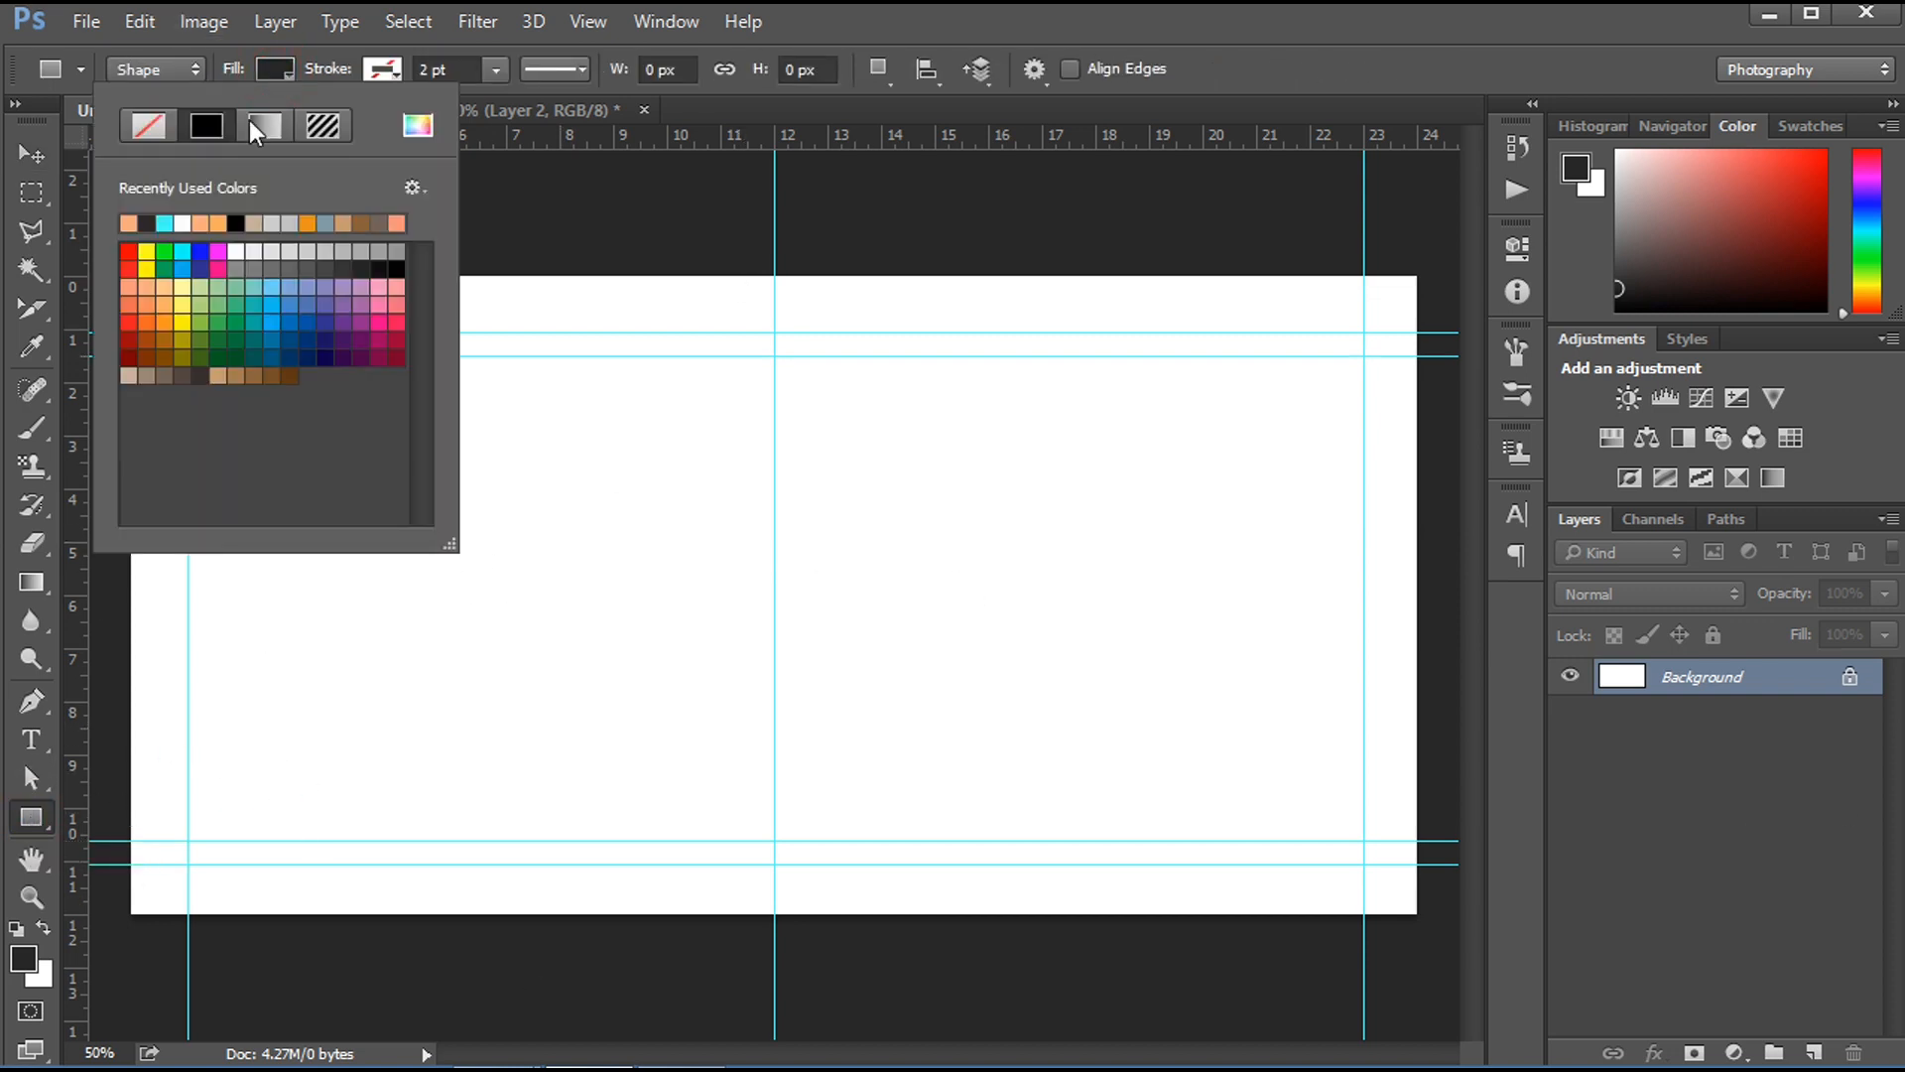
click(159, 286)
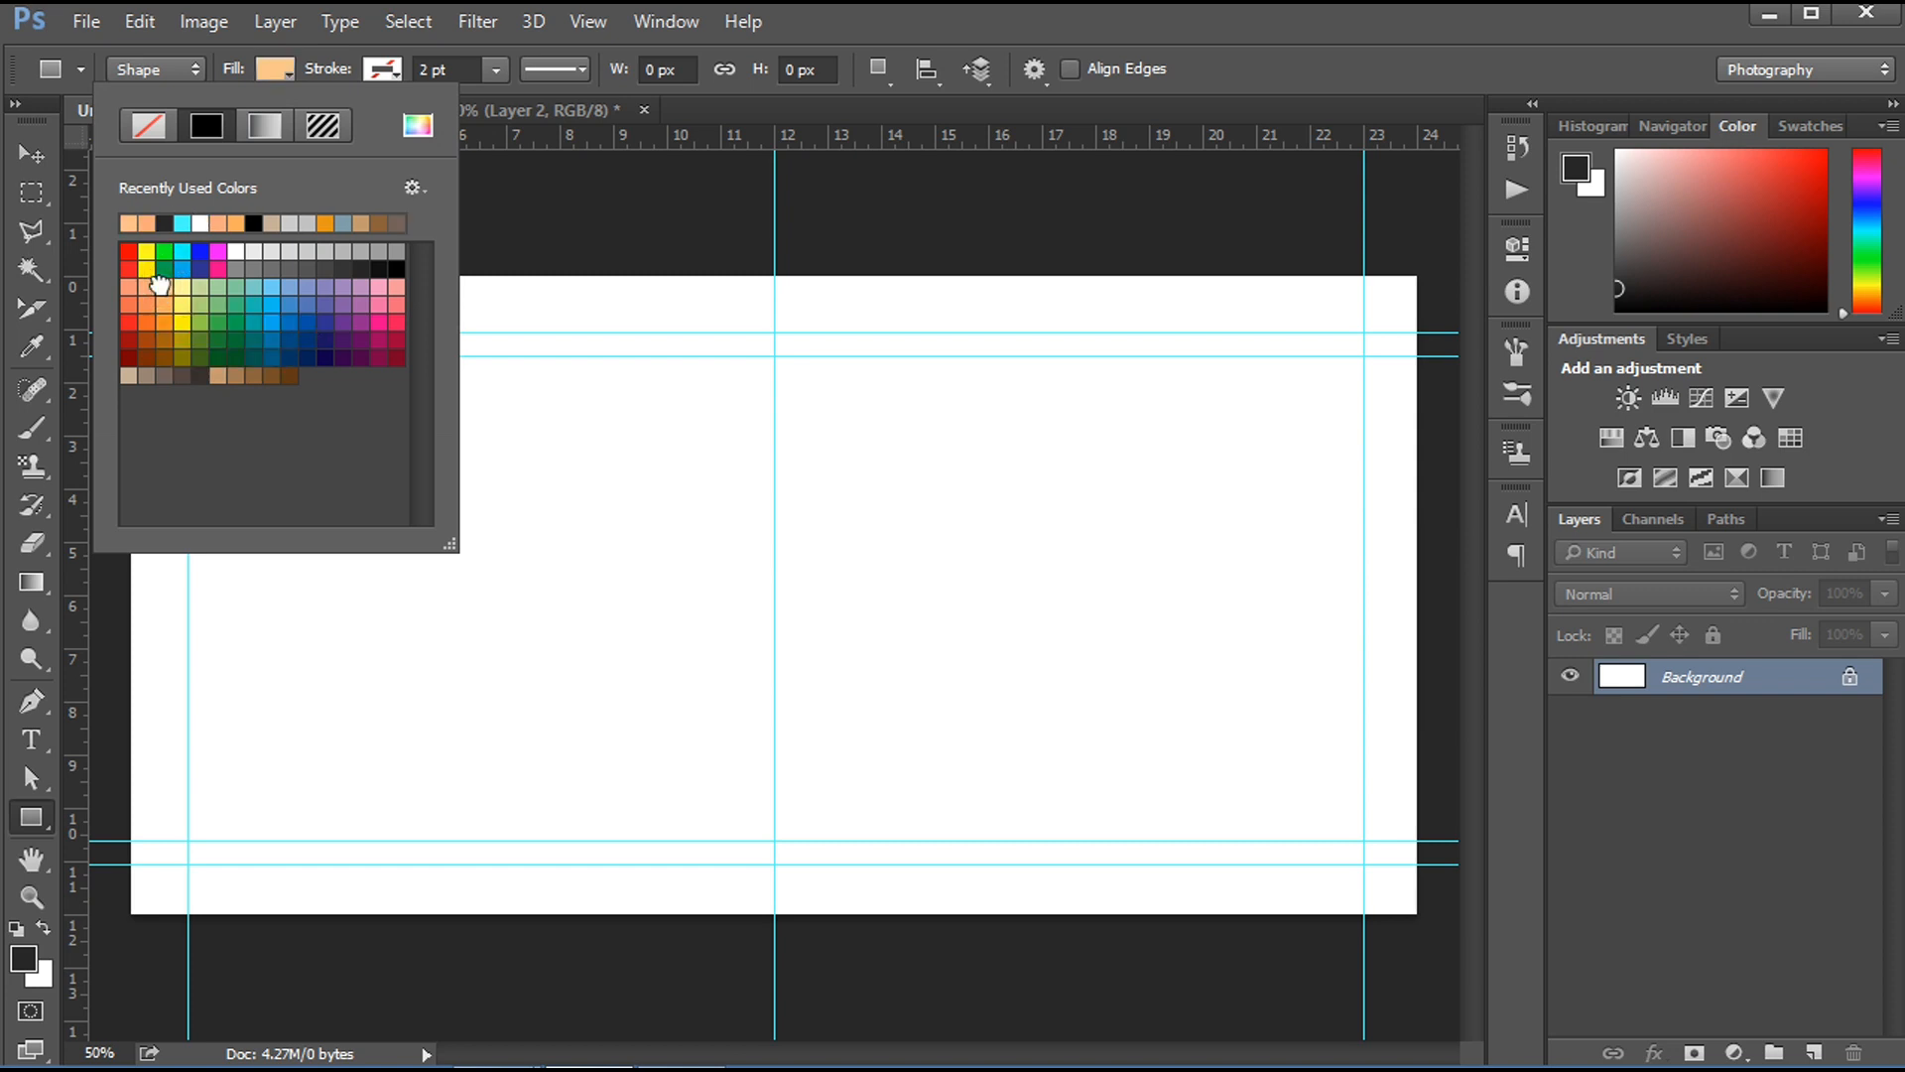
click(139, 288)
click(278, 75)
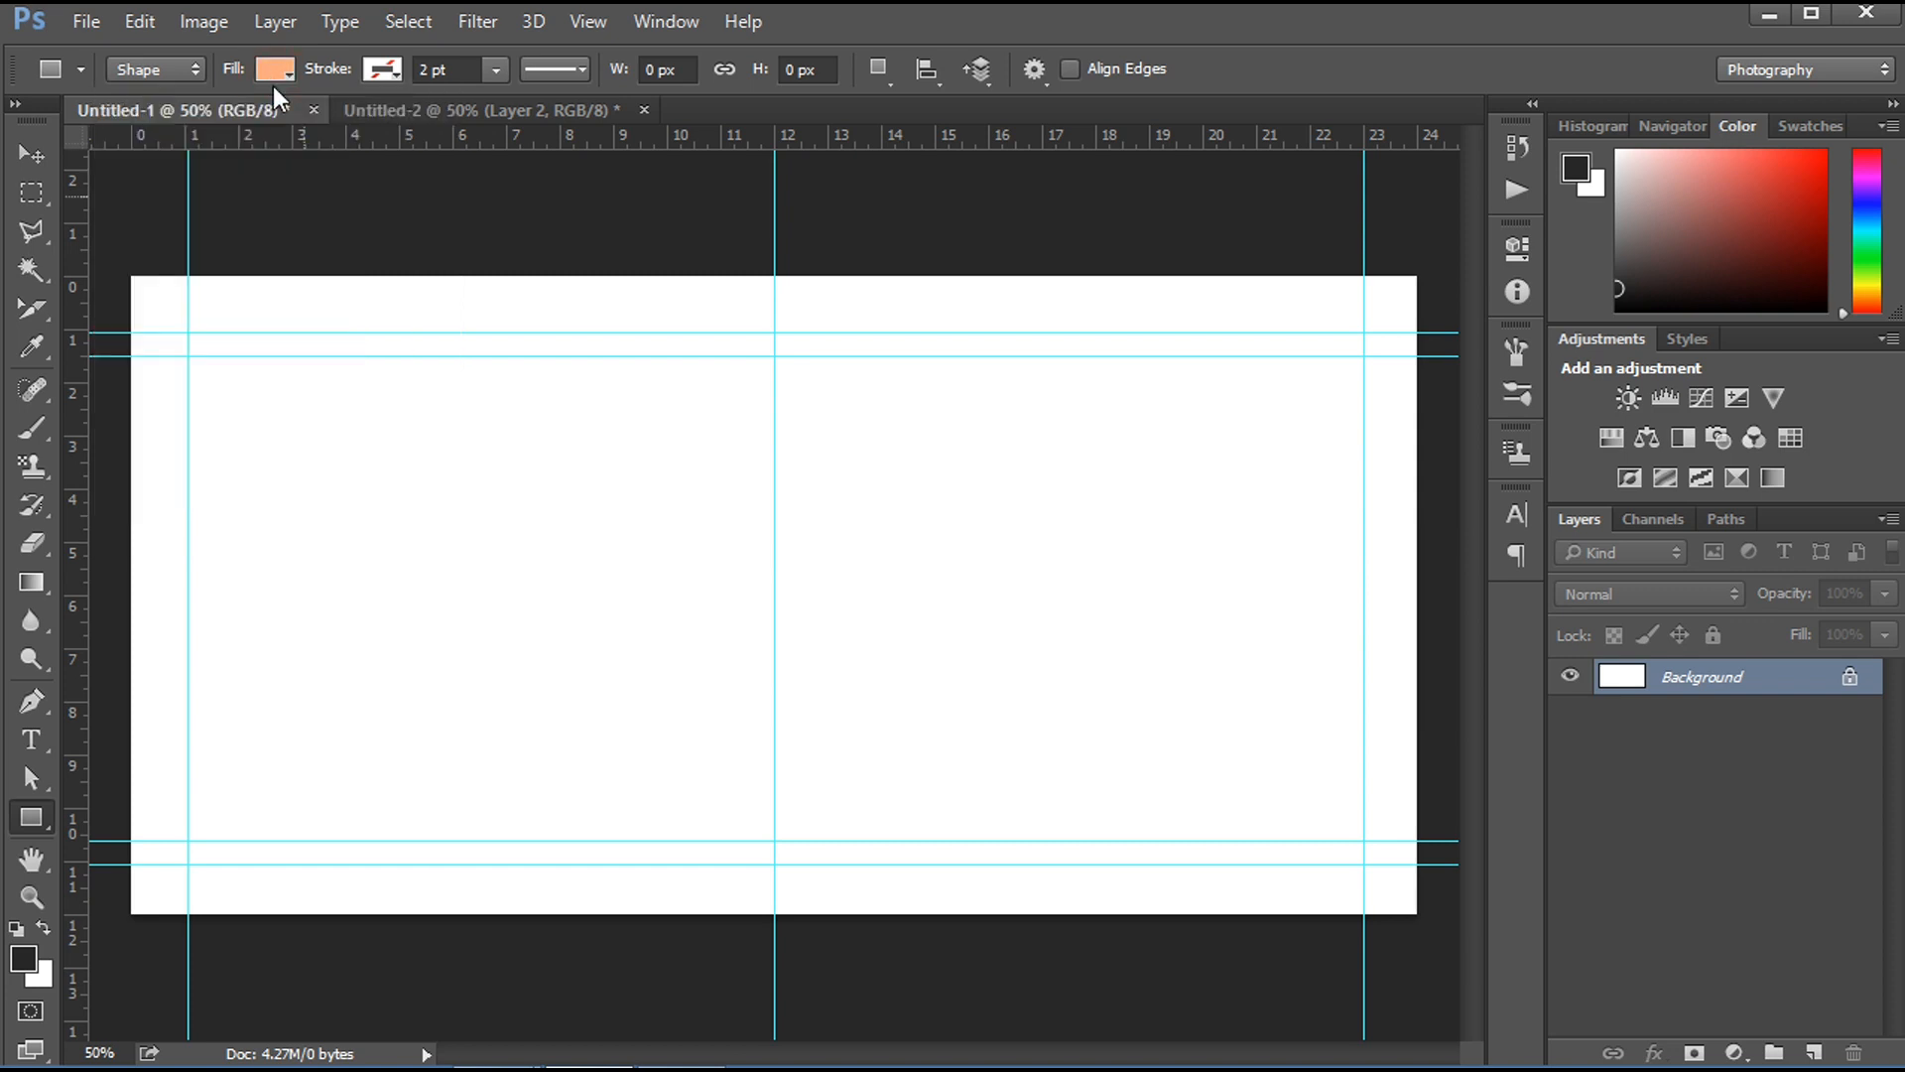
click(558, 535)
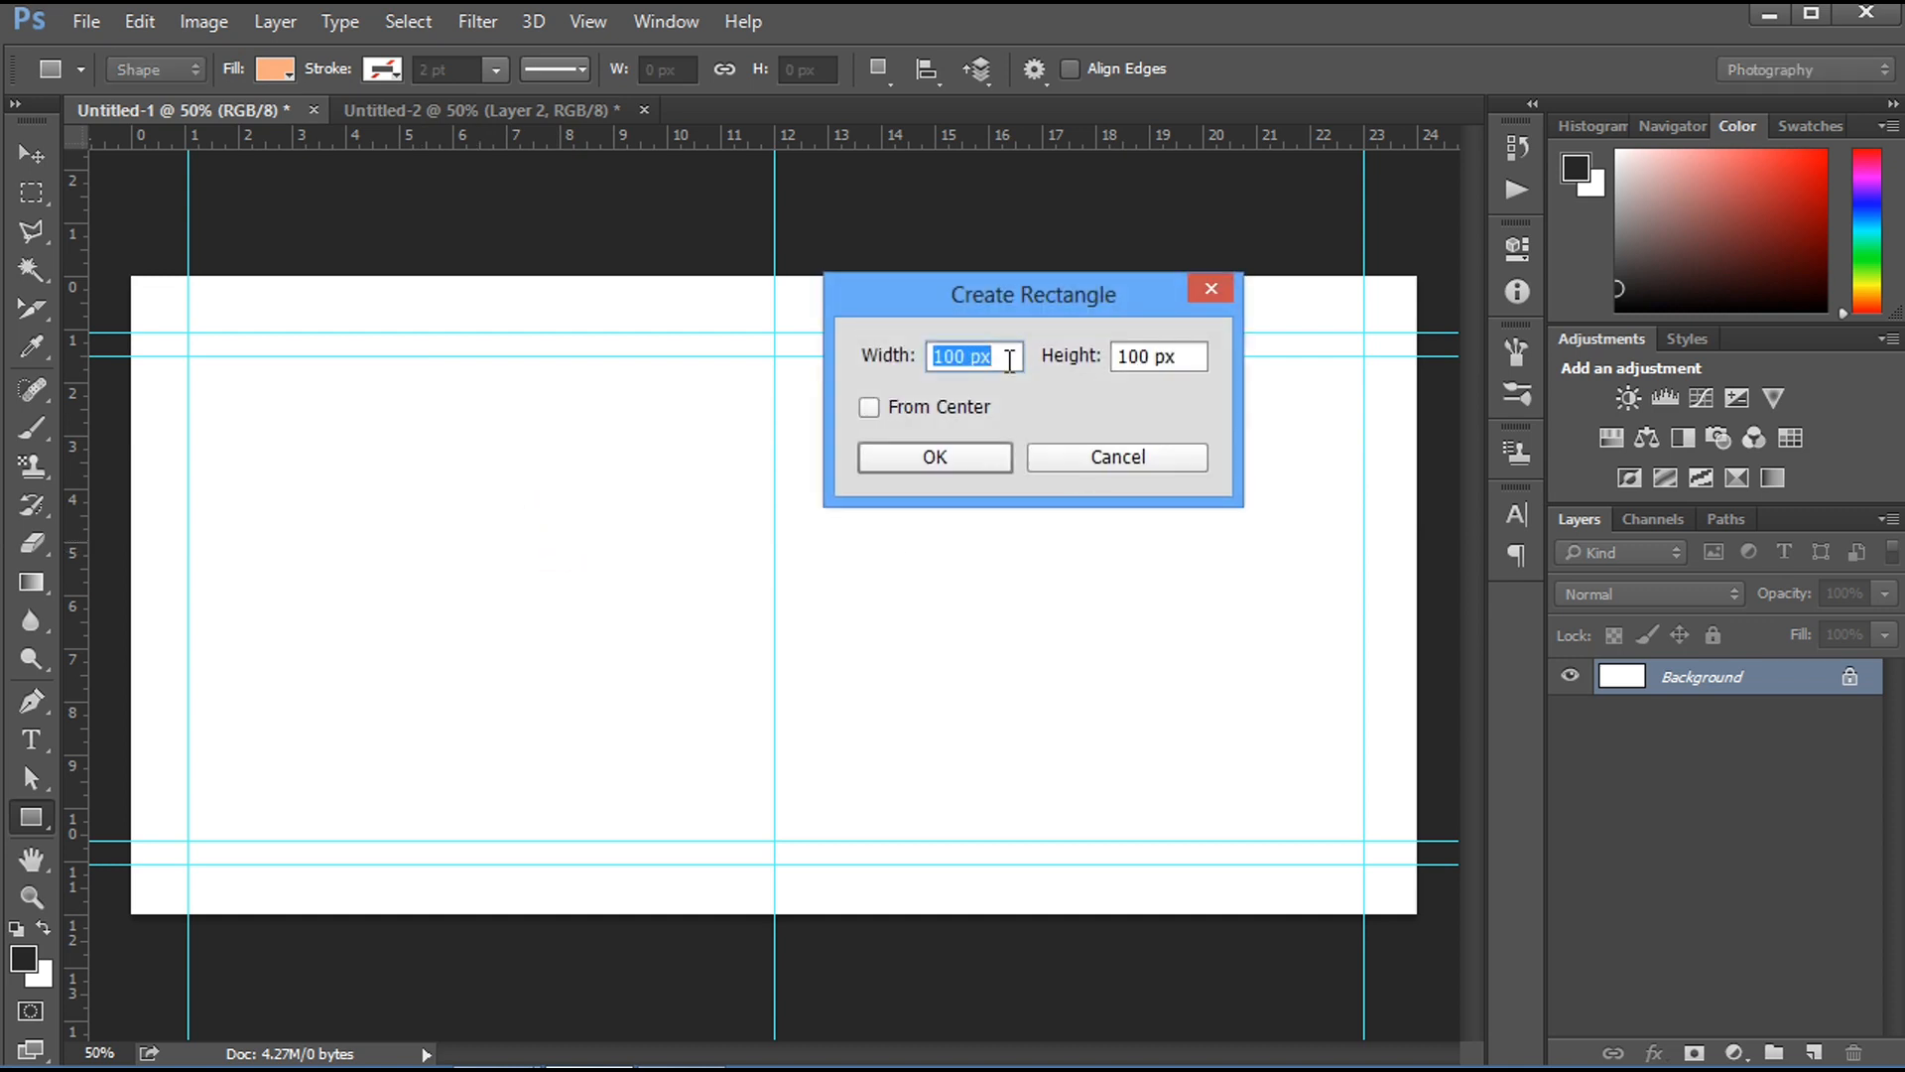
text(1050)
key(Tab)
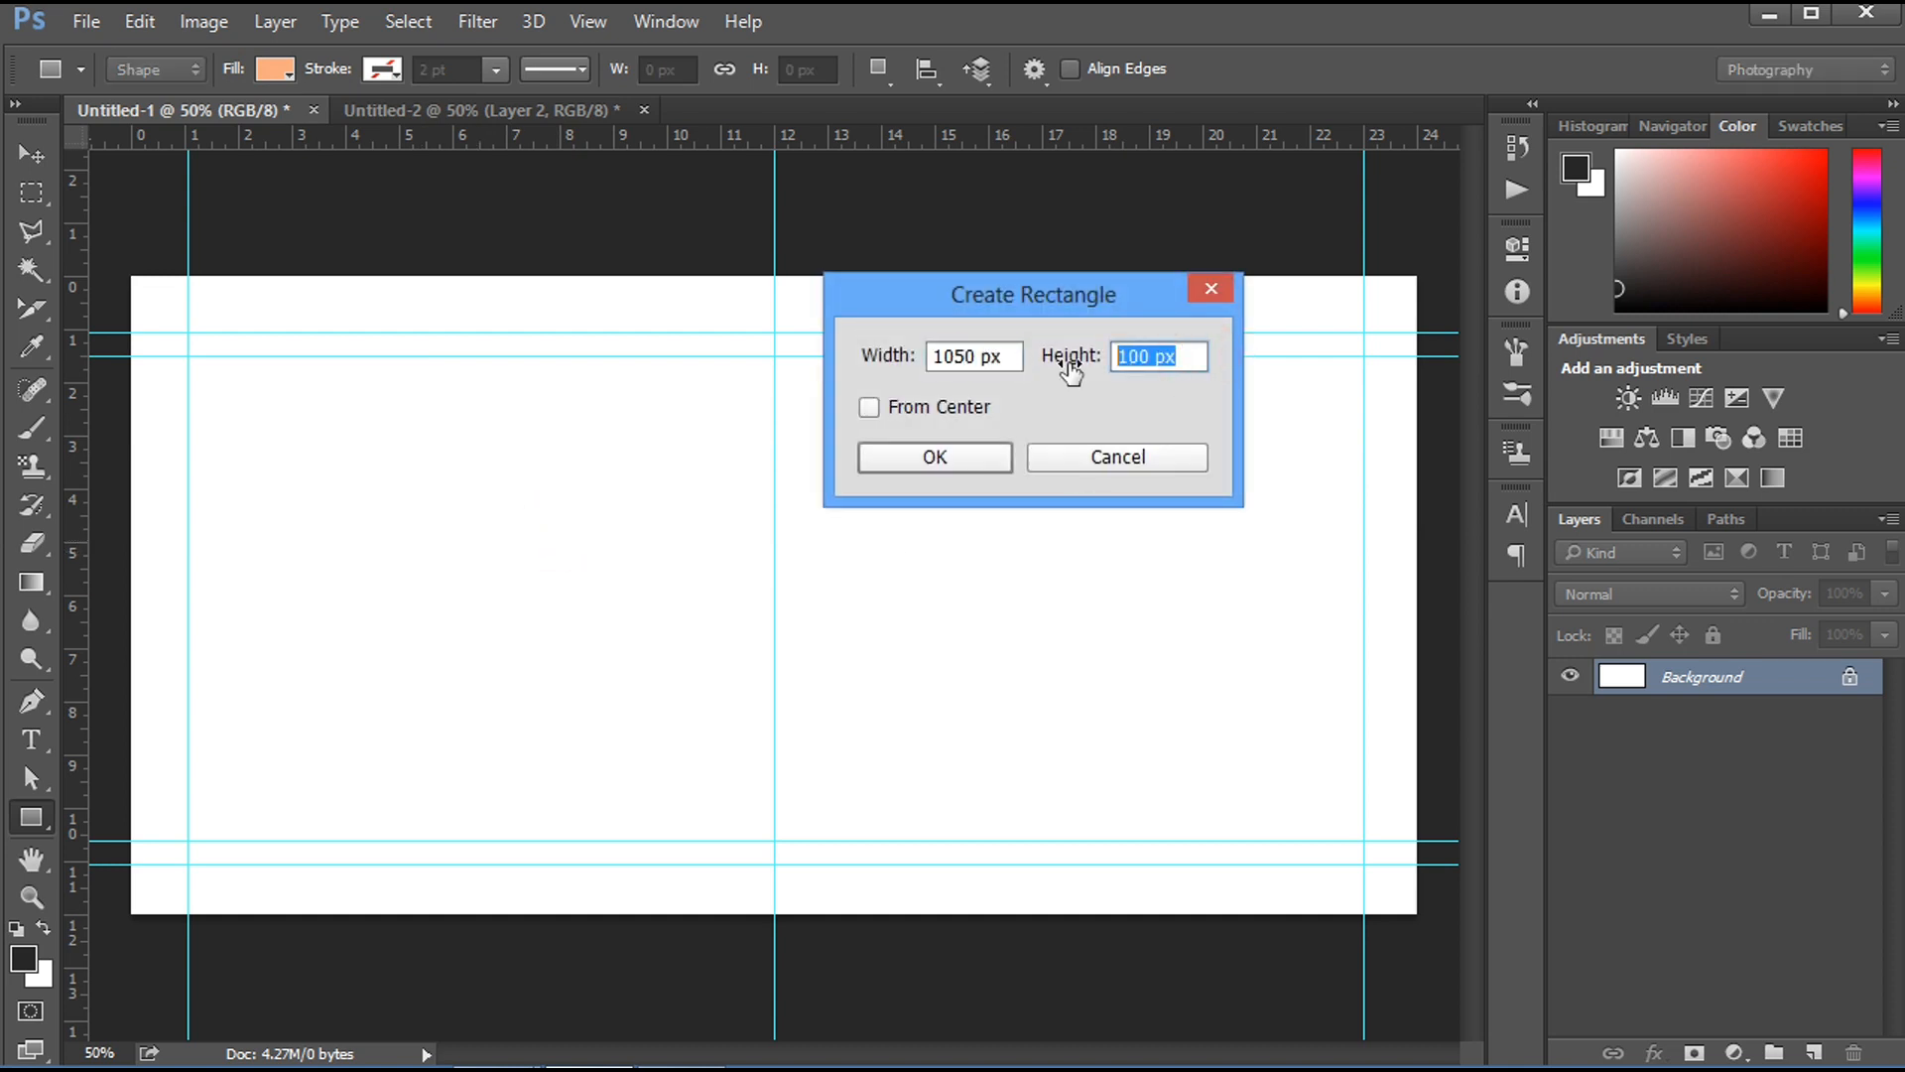
text(650)
key(Return)
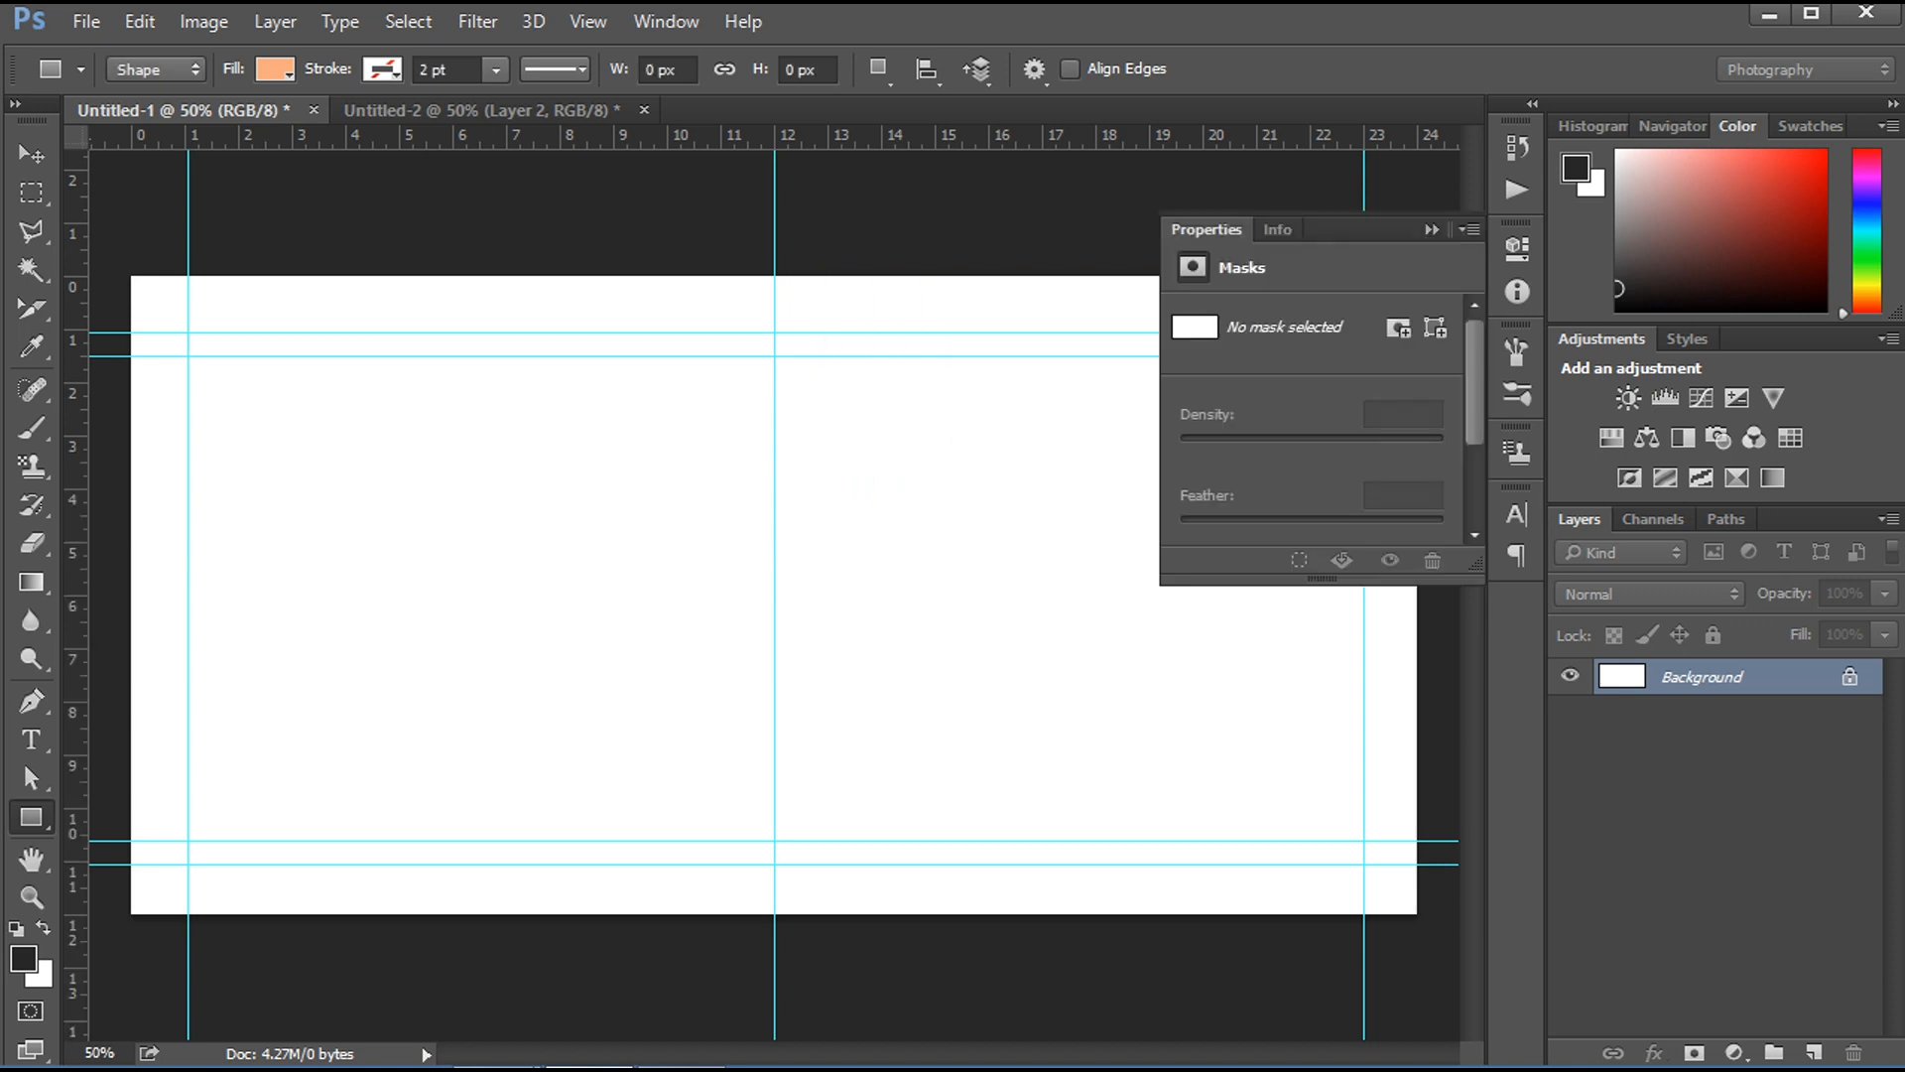
click(1432, 229)
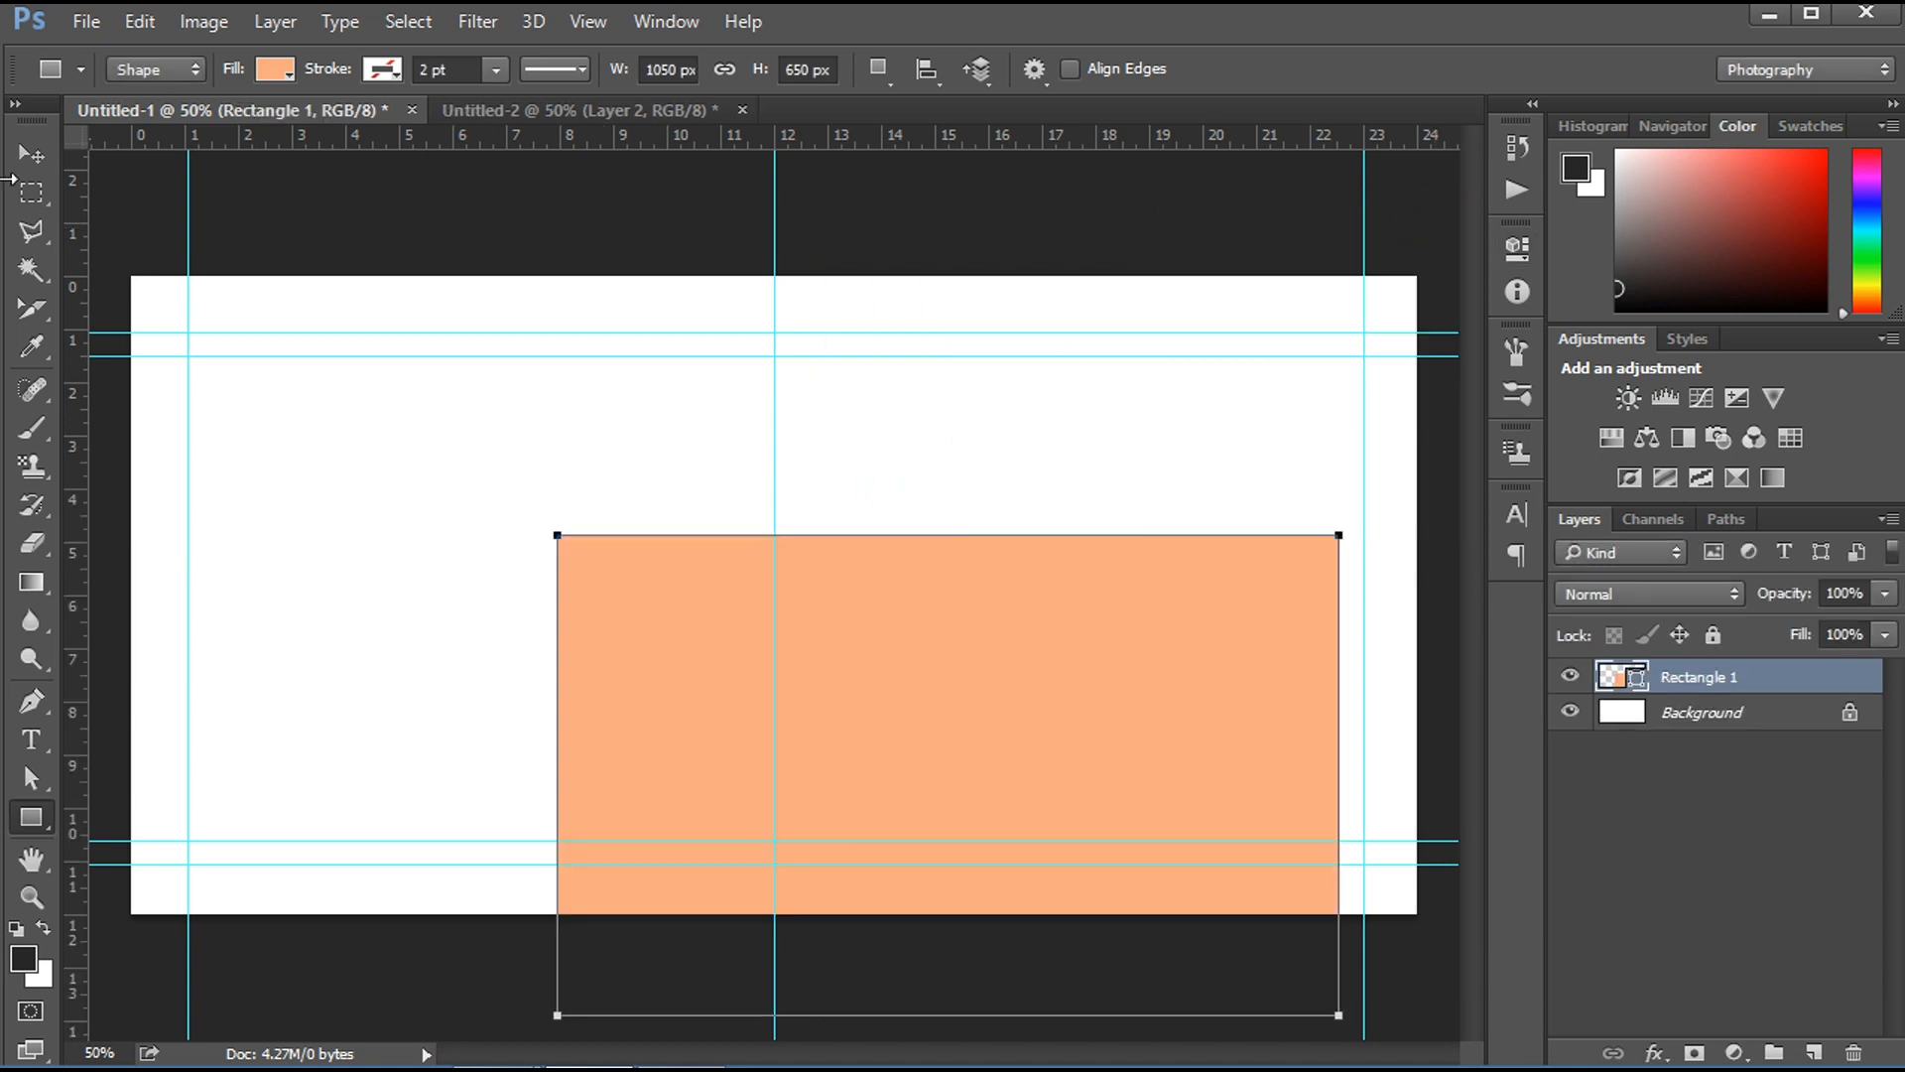
Move the large rectangle up to the second horizontal guide, left of centre, and align the inner horizontal guides with its upper and lower edges.
key(v)
drag(646, 708, 311, 531)
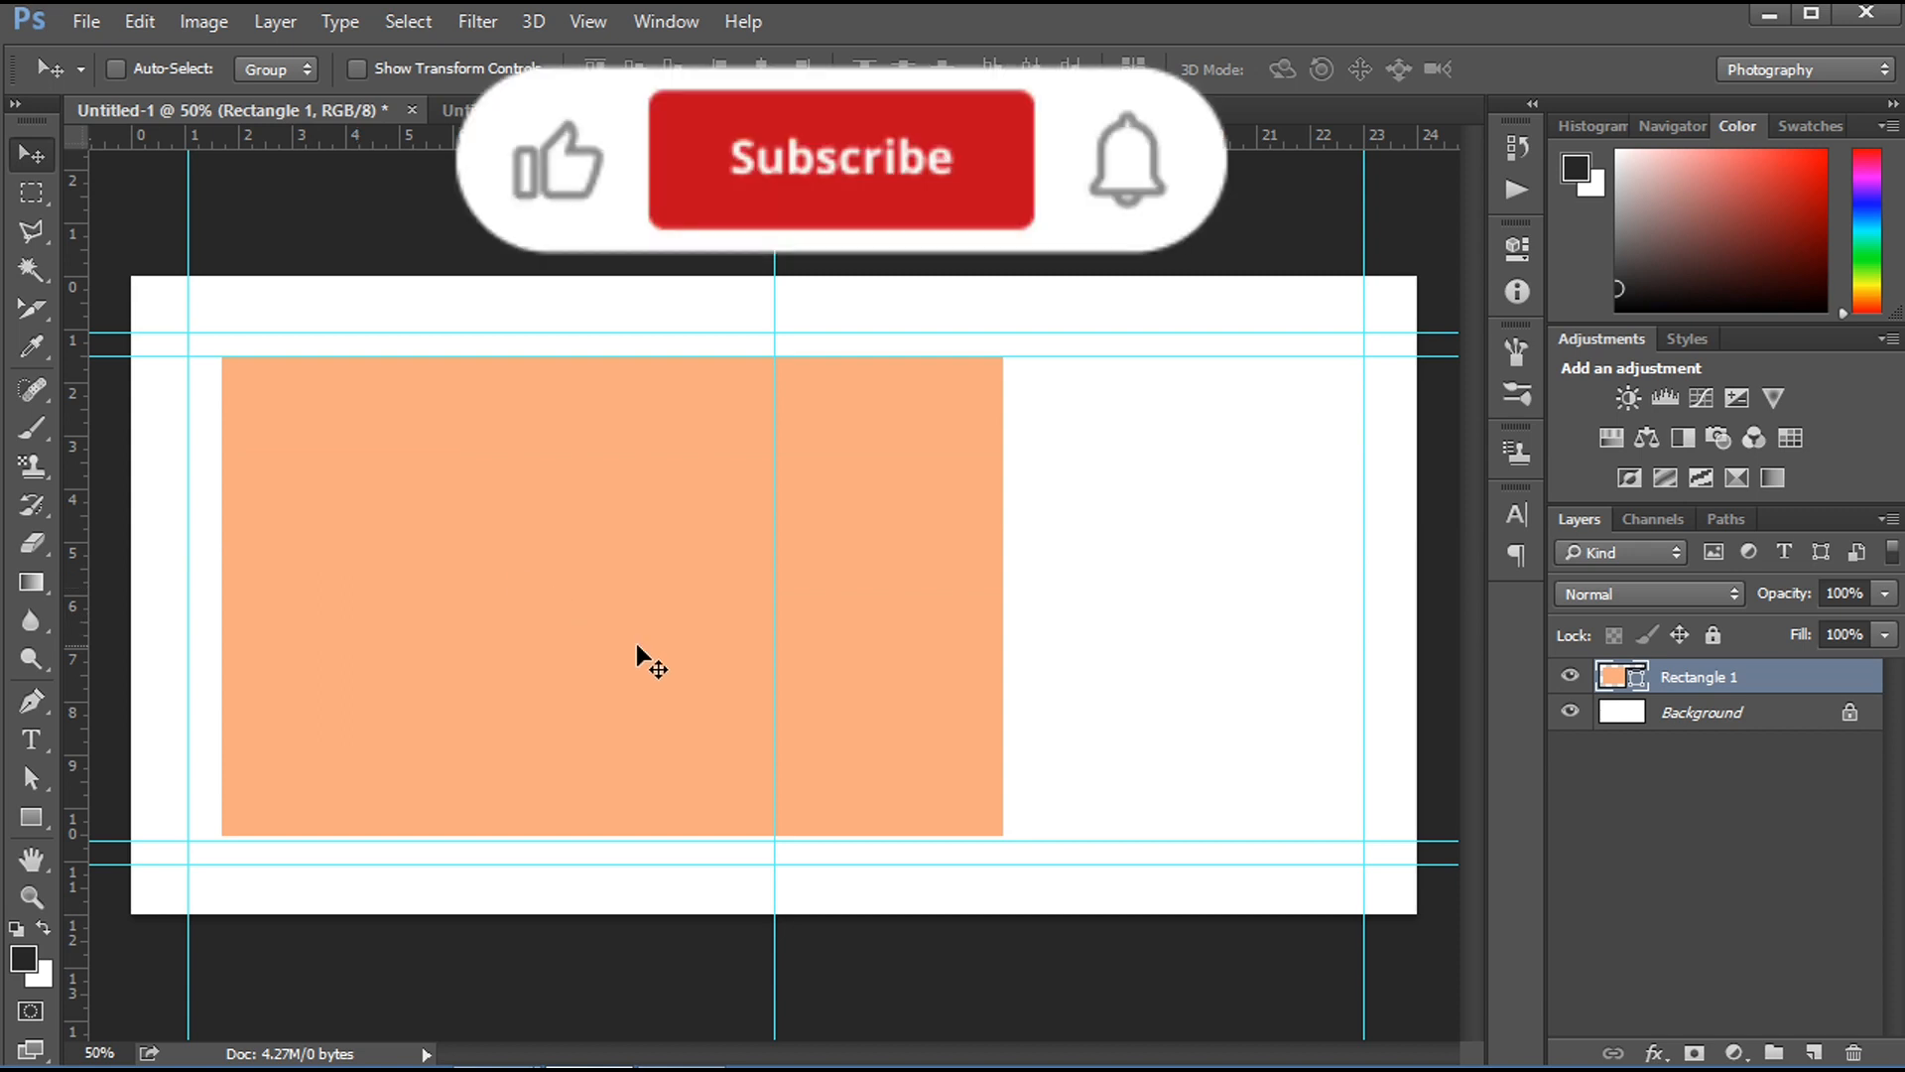
shift+click(1727, 714)
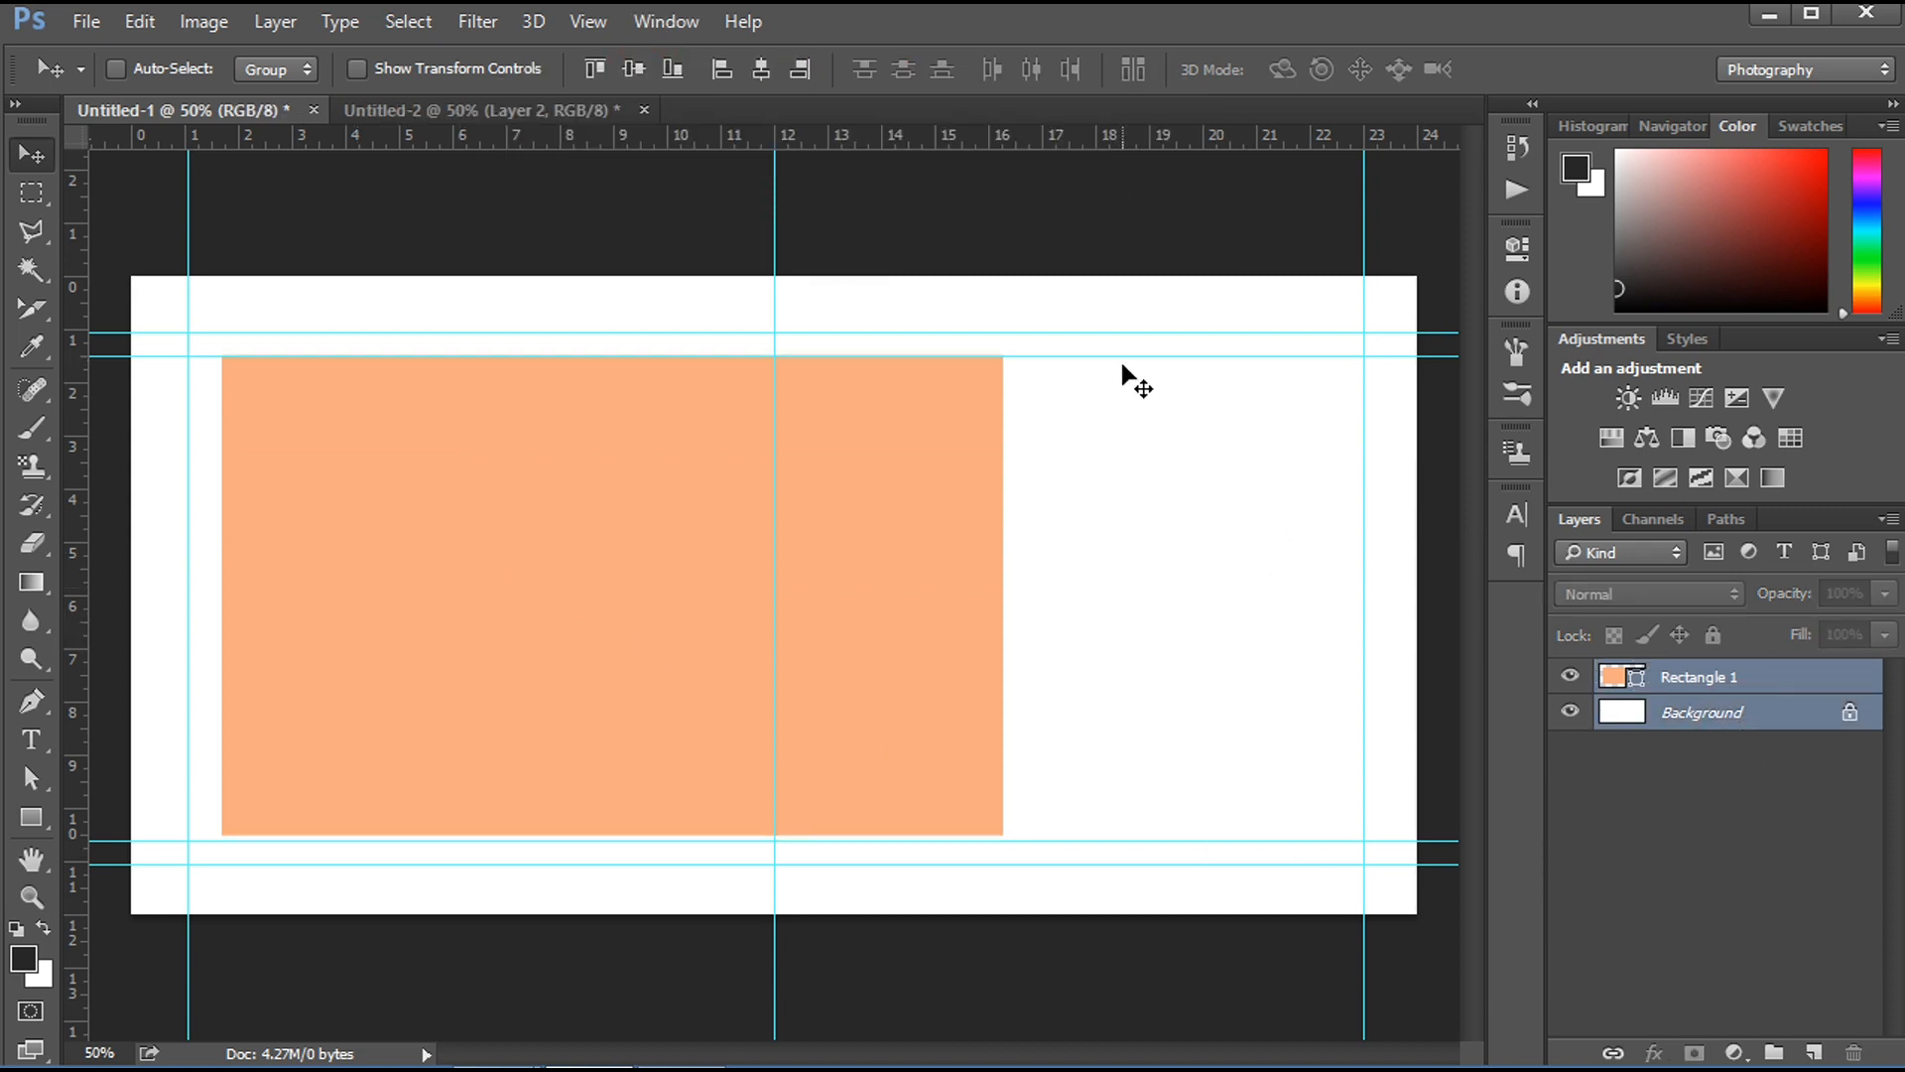
click(1687, 679)
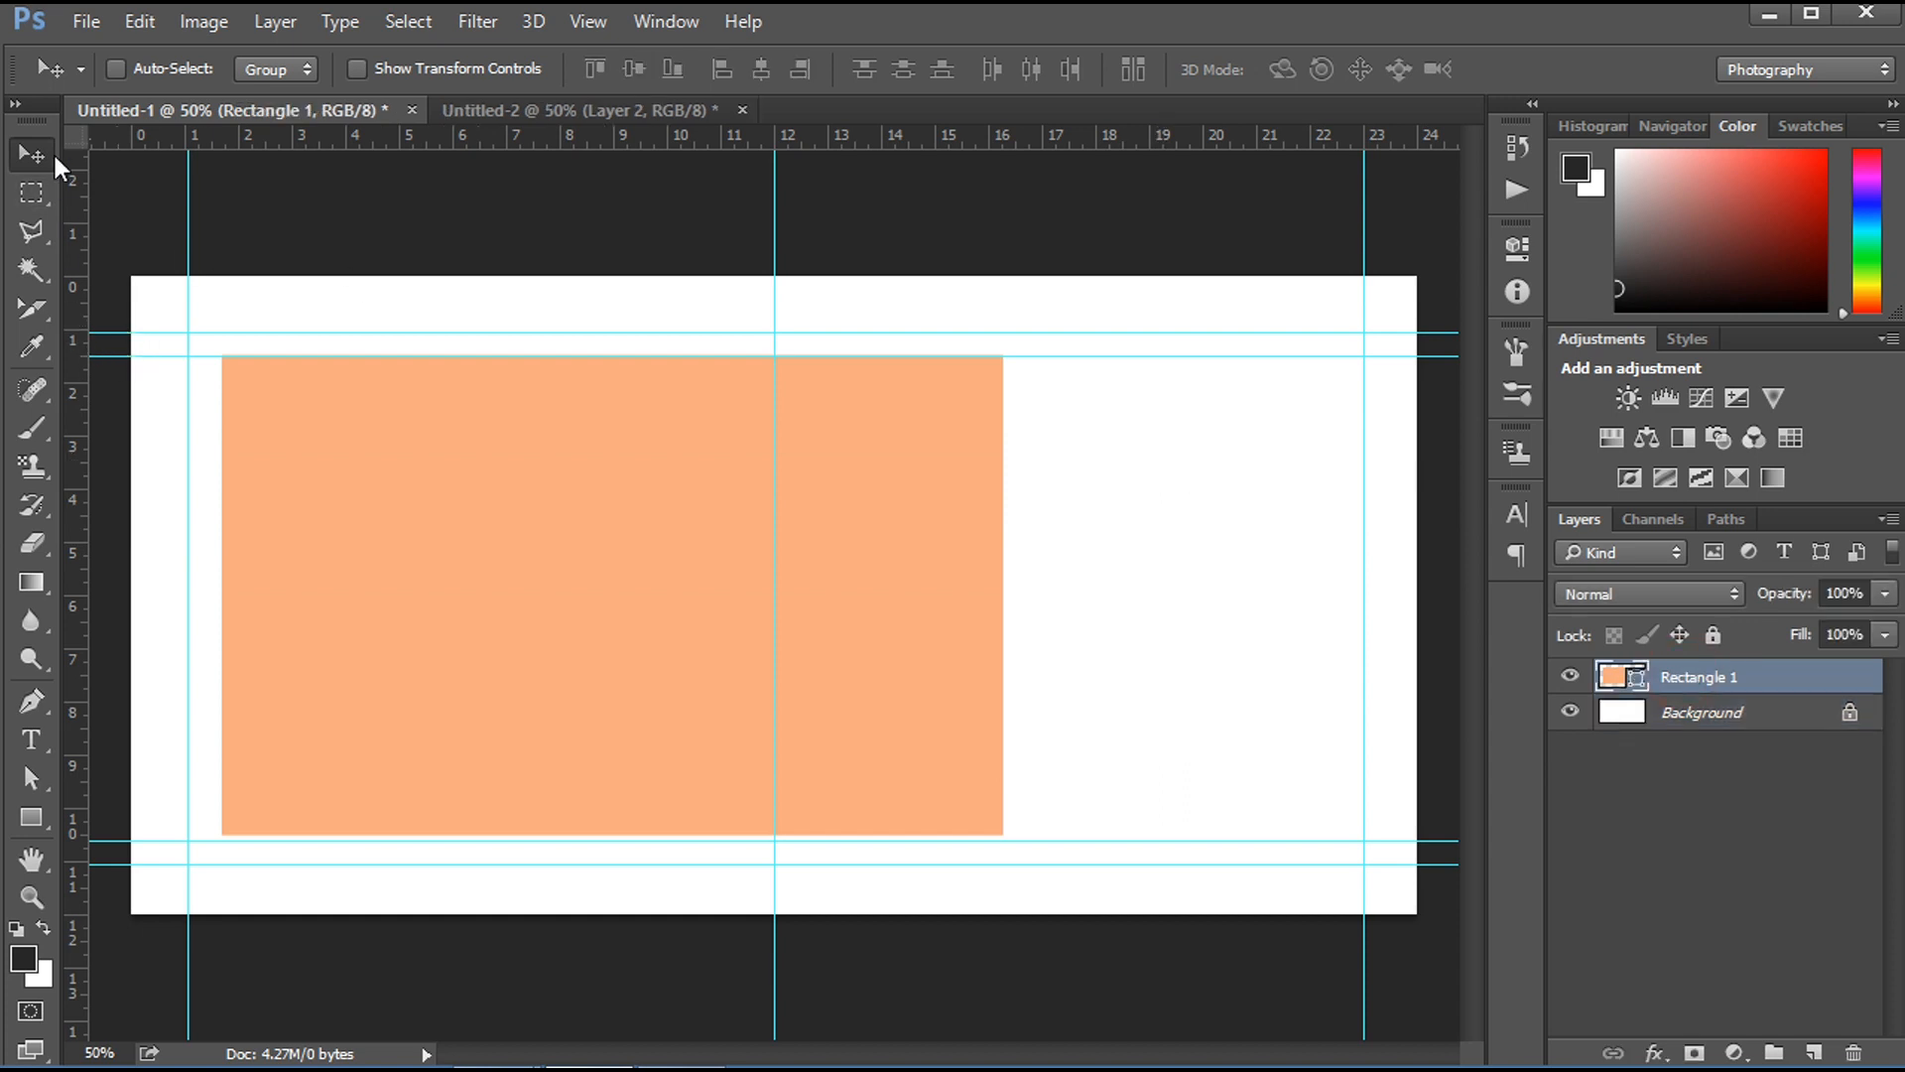
mouse_move(136, 358)
mouse_down()
mouse_move(111, 345)
mouse_move(129, 355)
mouse_up()
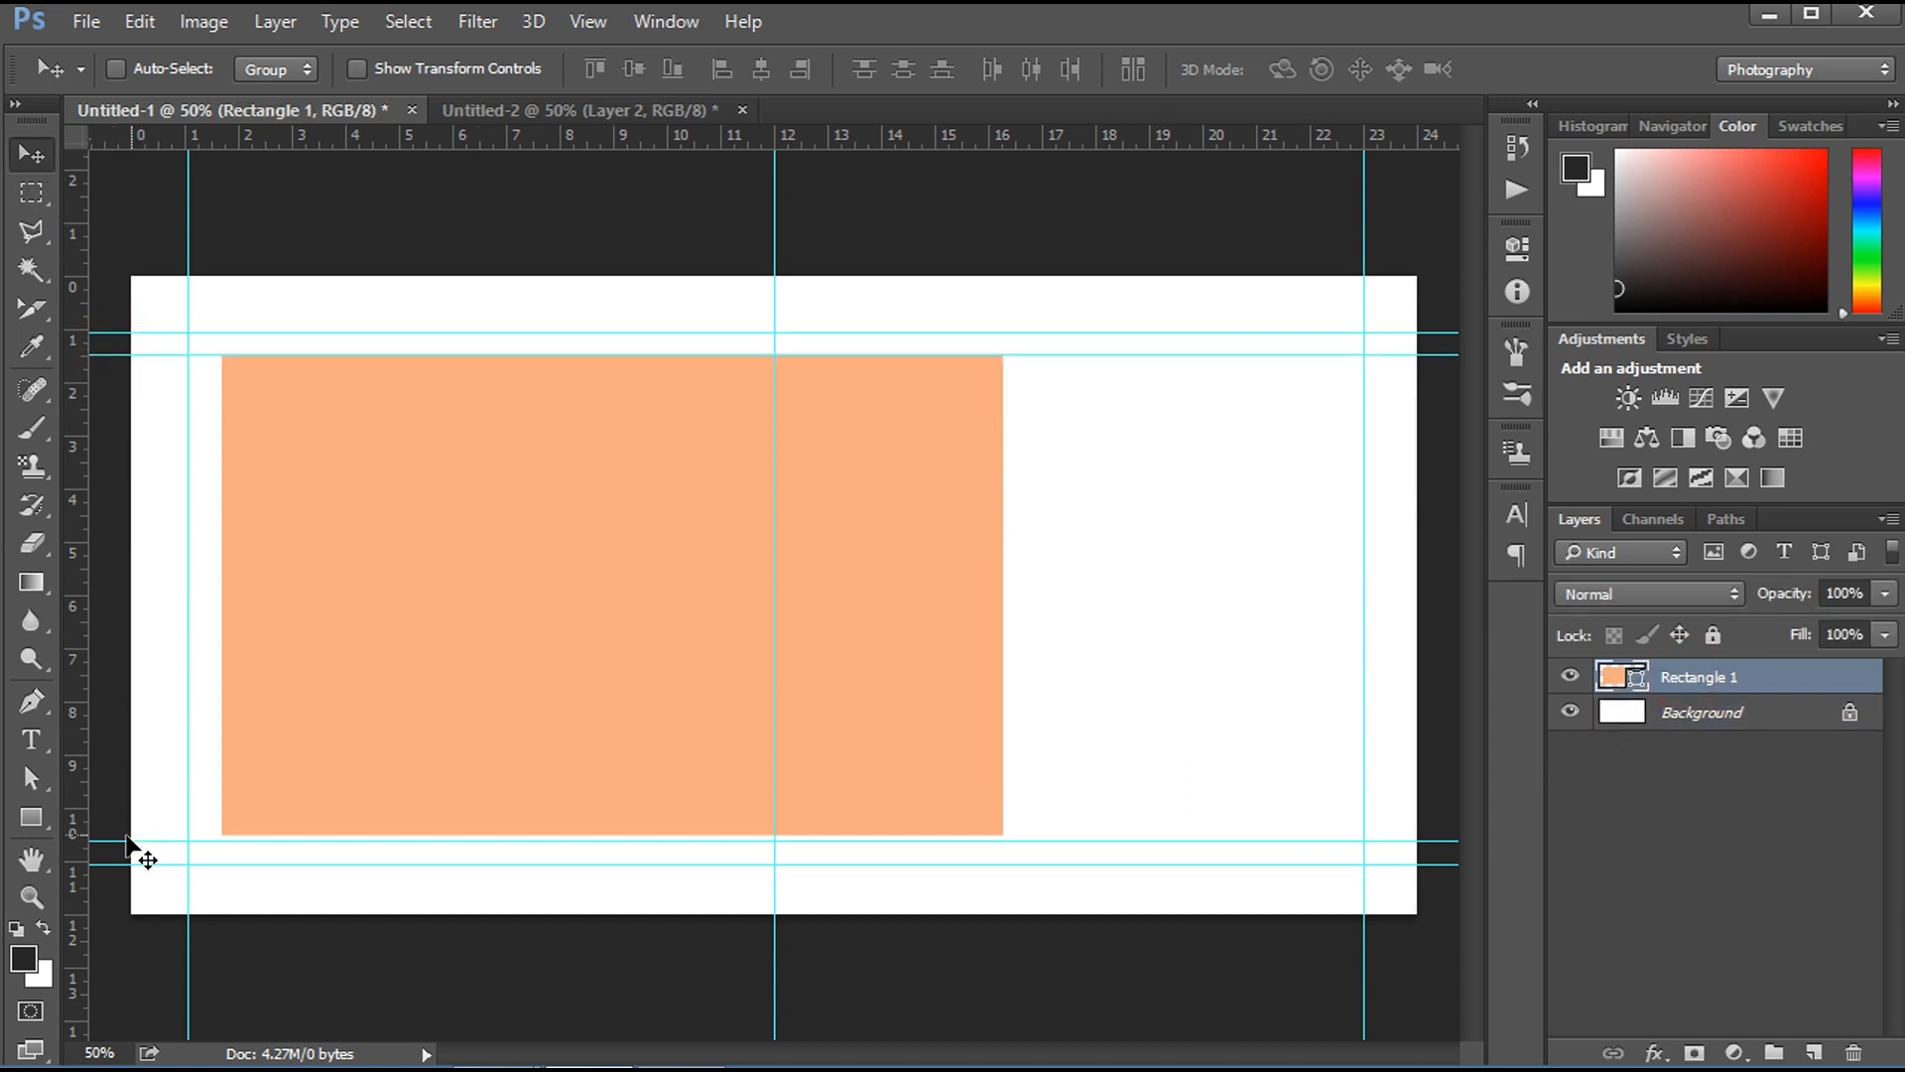
drag(139, 840, 111, 835)
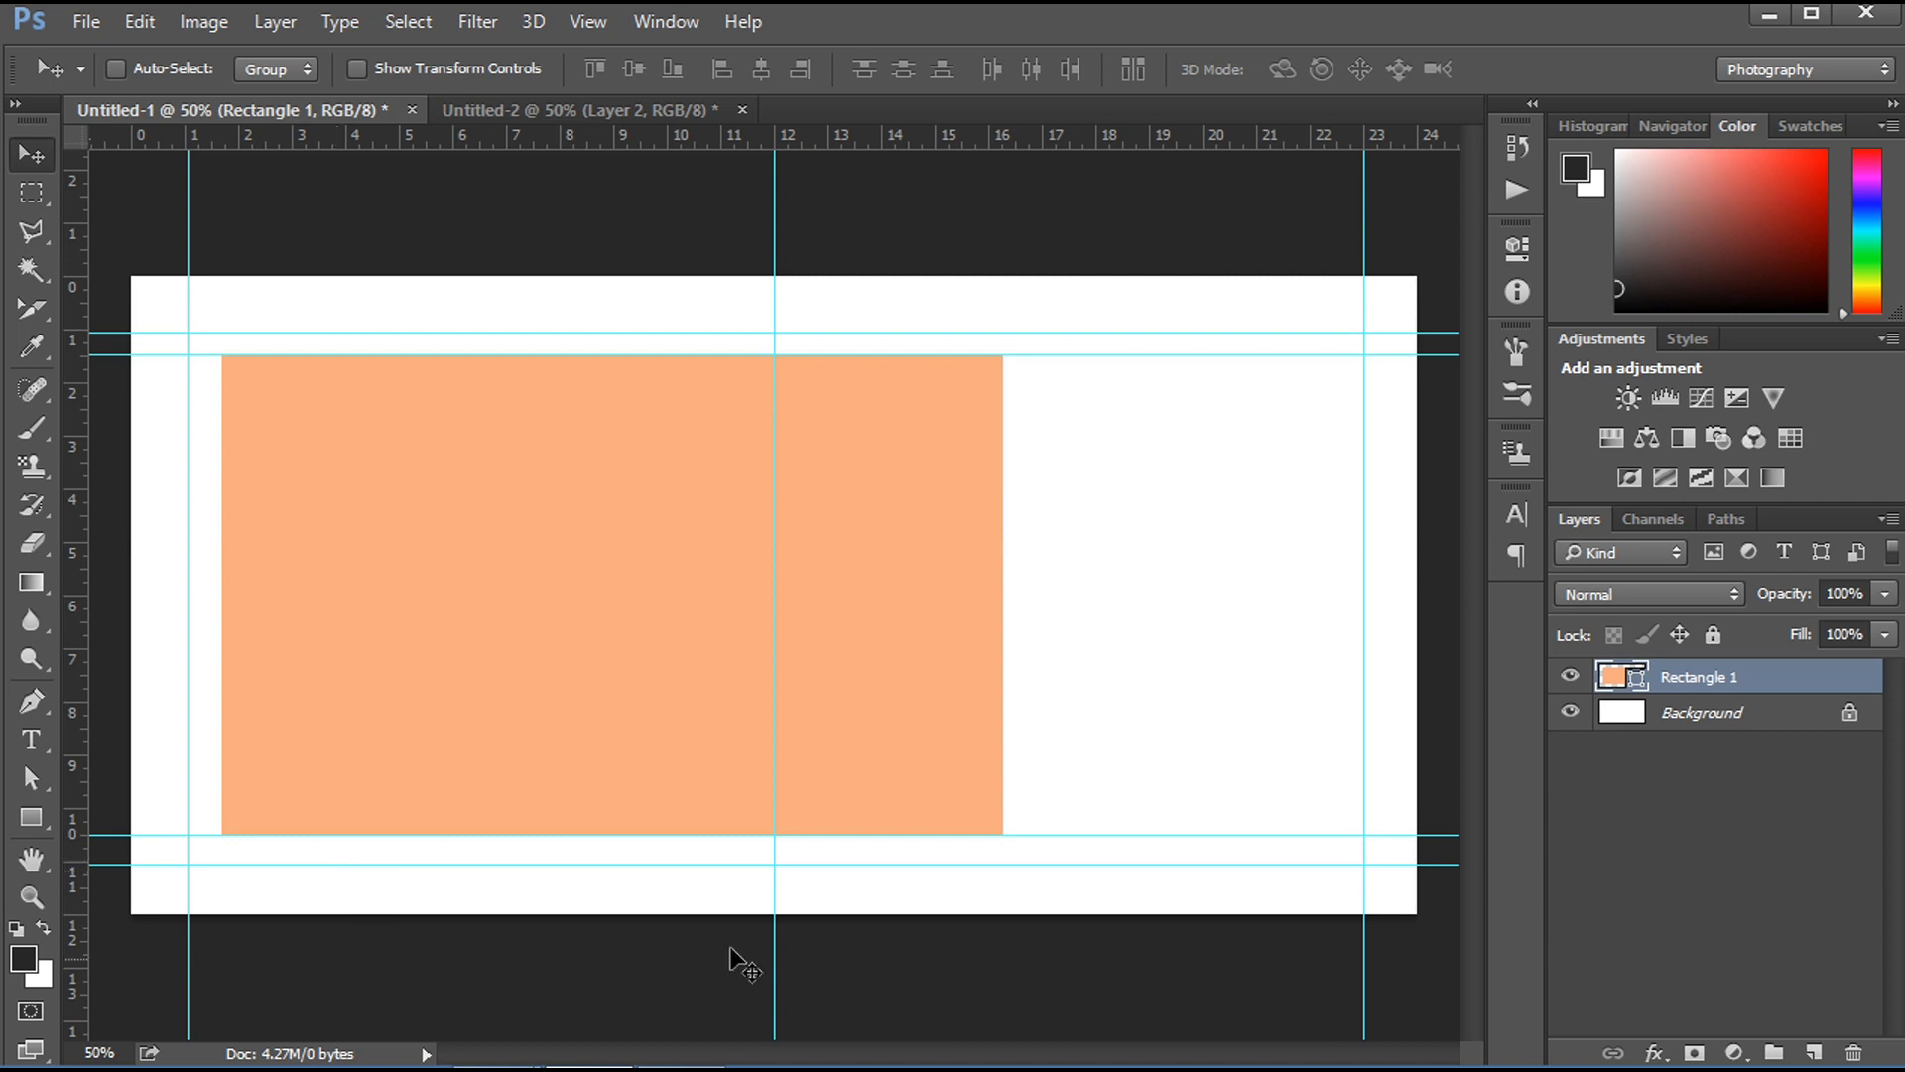
Create a second rectangle 350 px wide and 210 px high with the same pastel orange fill.
click(30, 821)
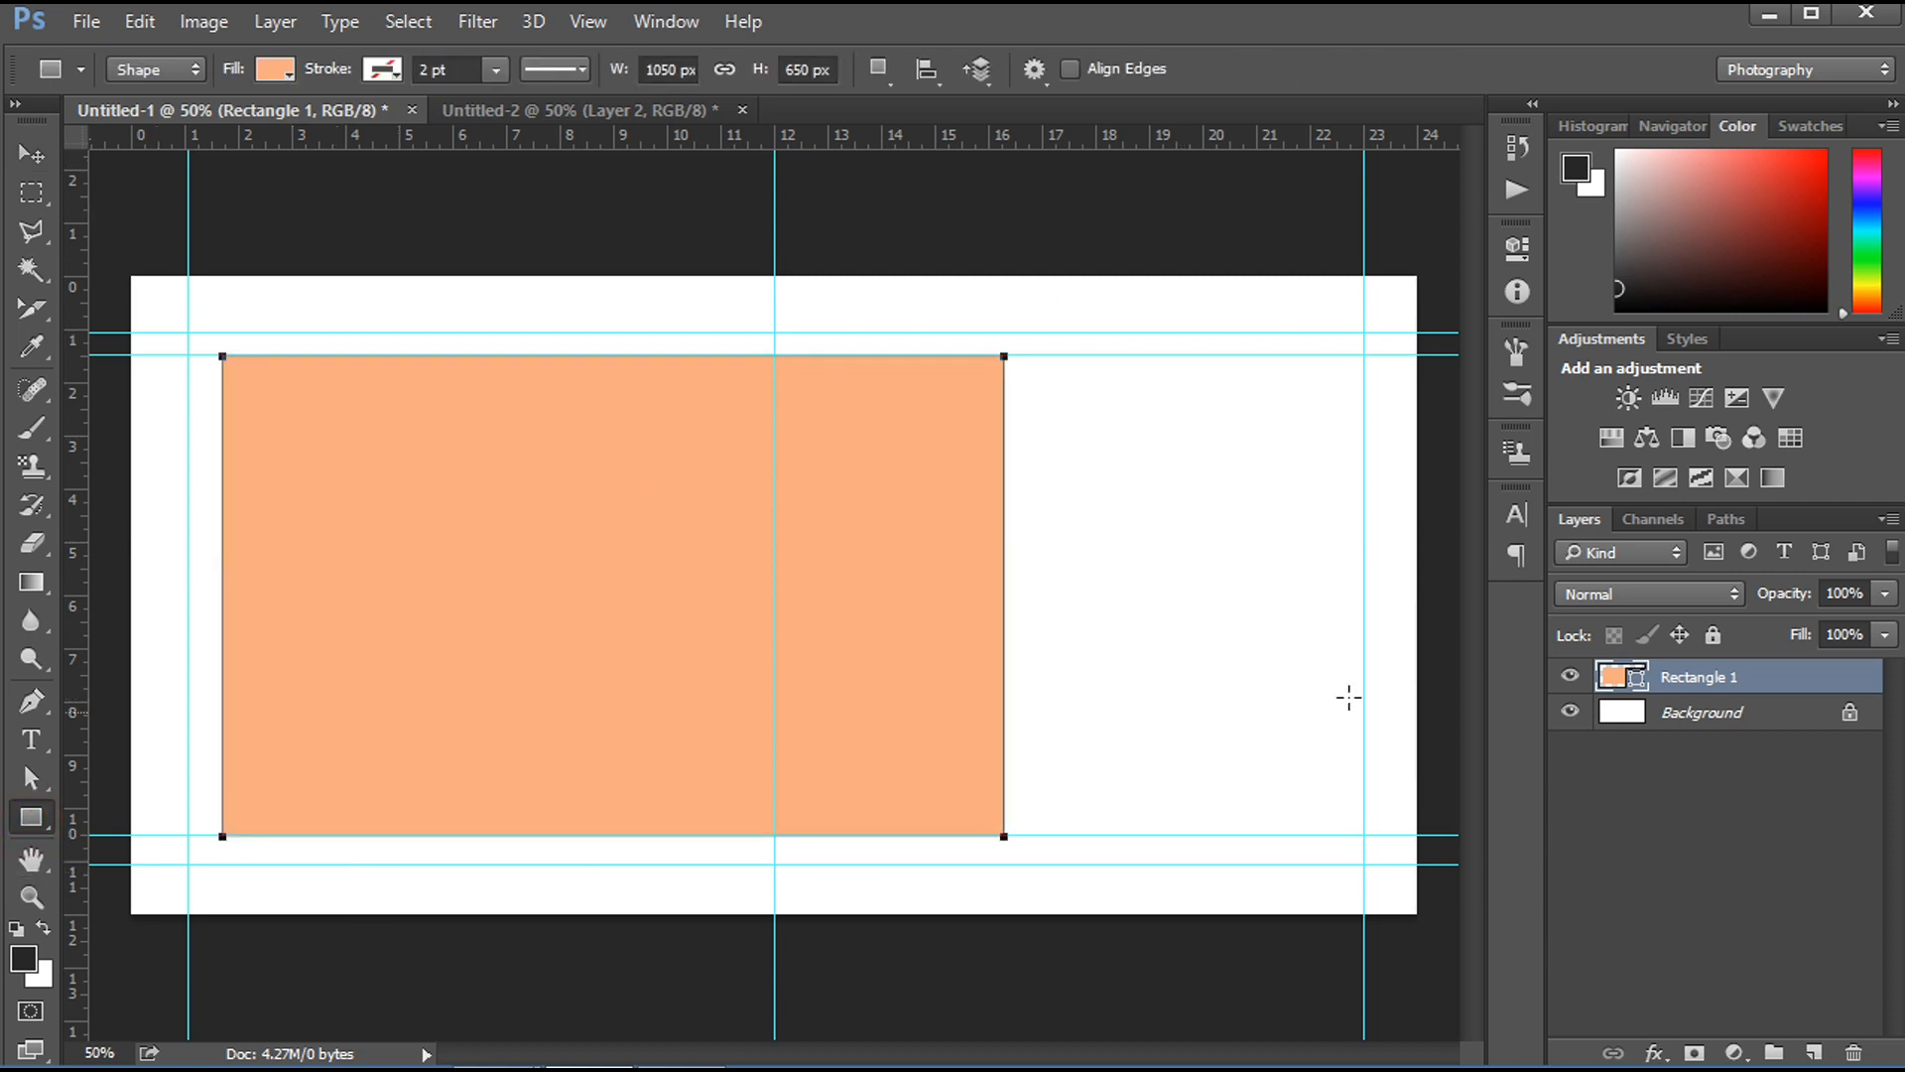
click(1191, 515)
text(350)
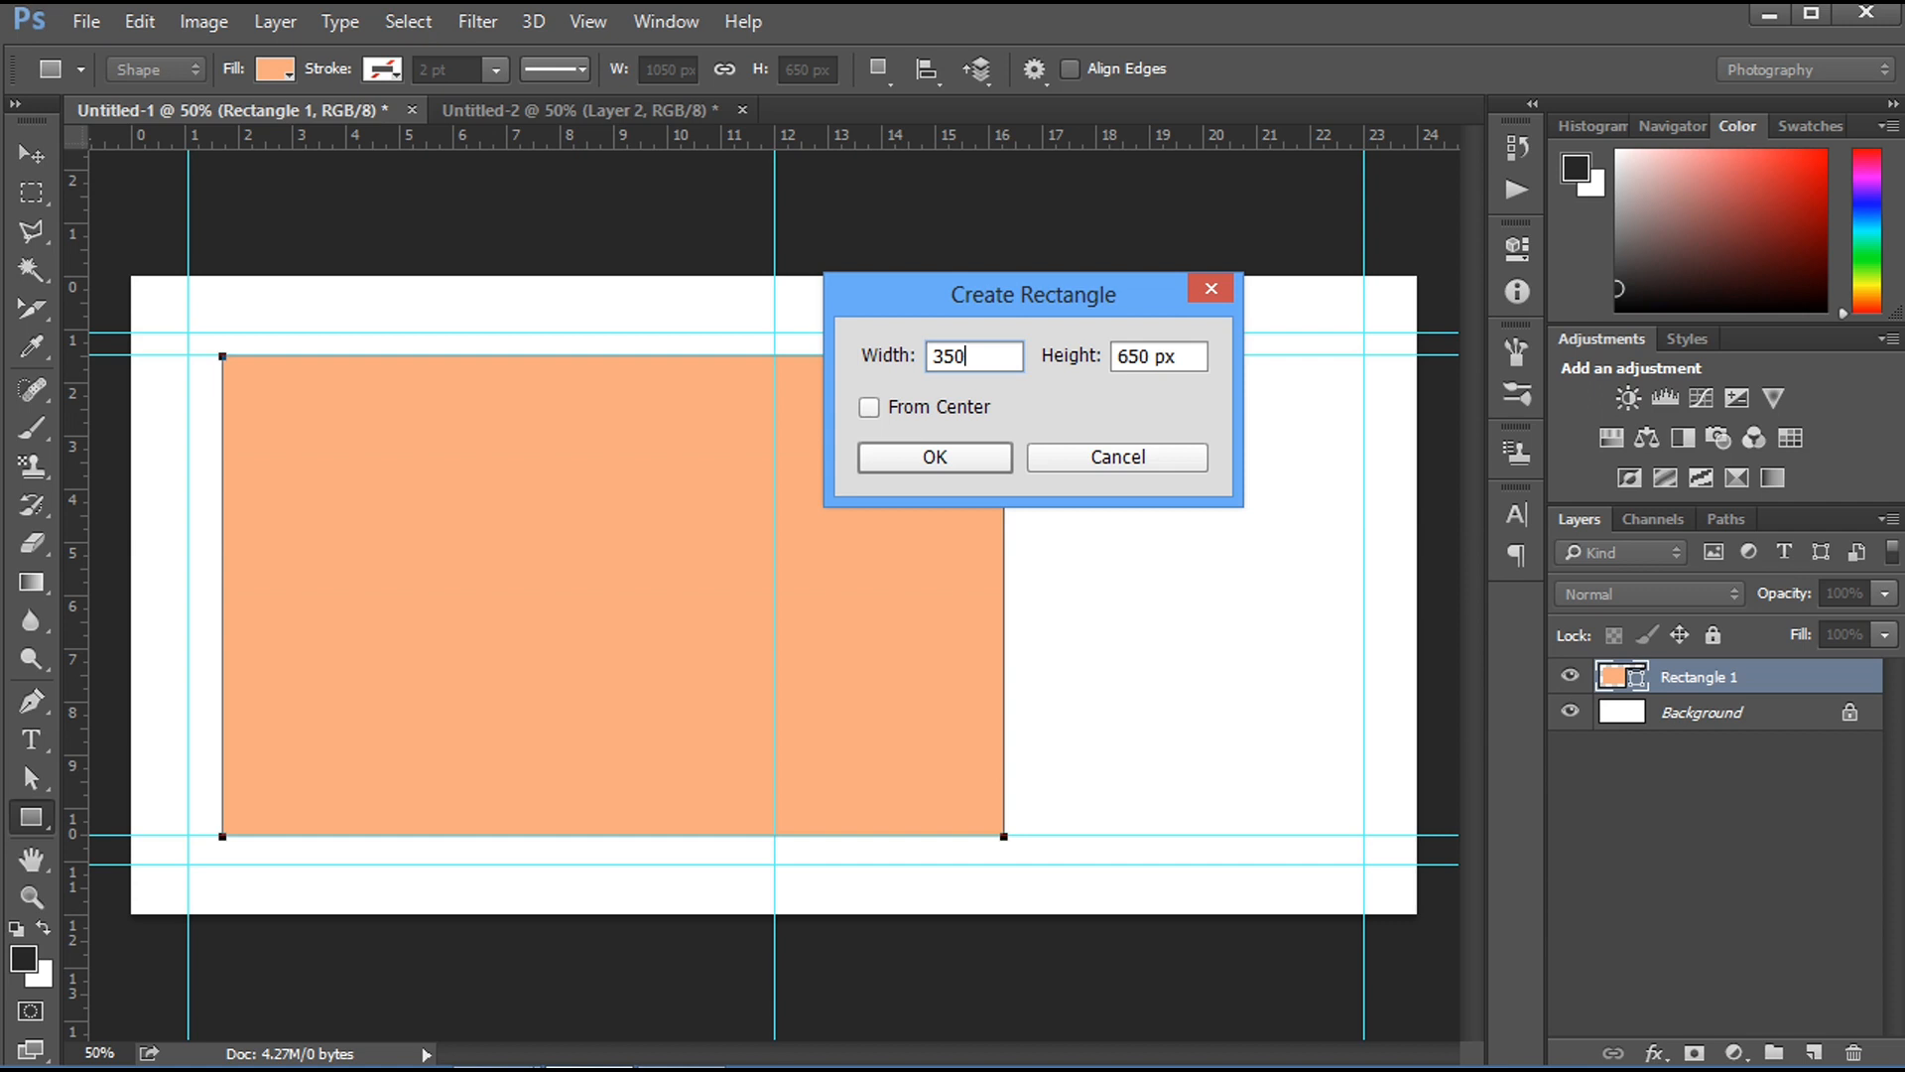
key(Tab)
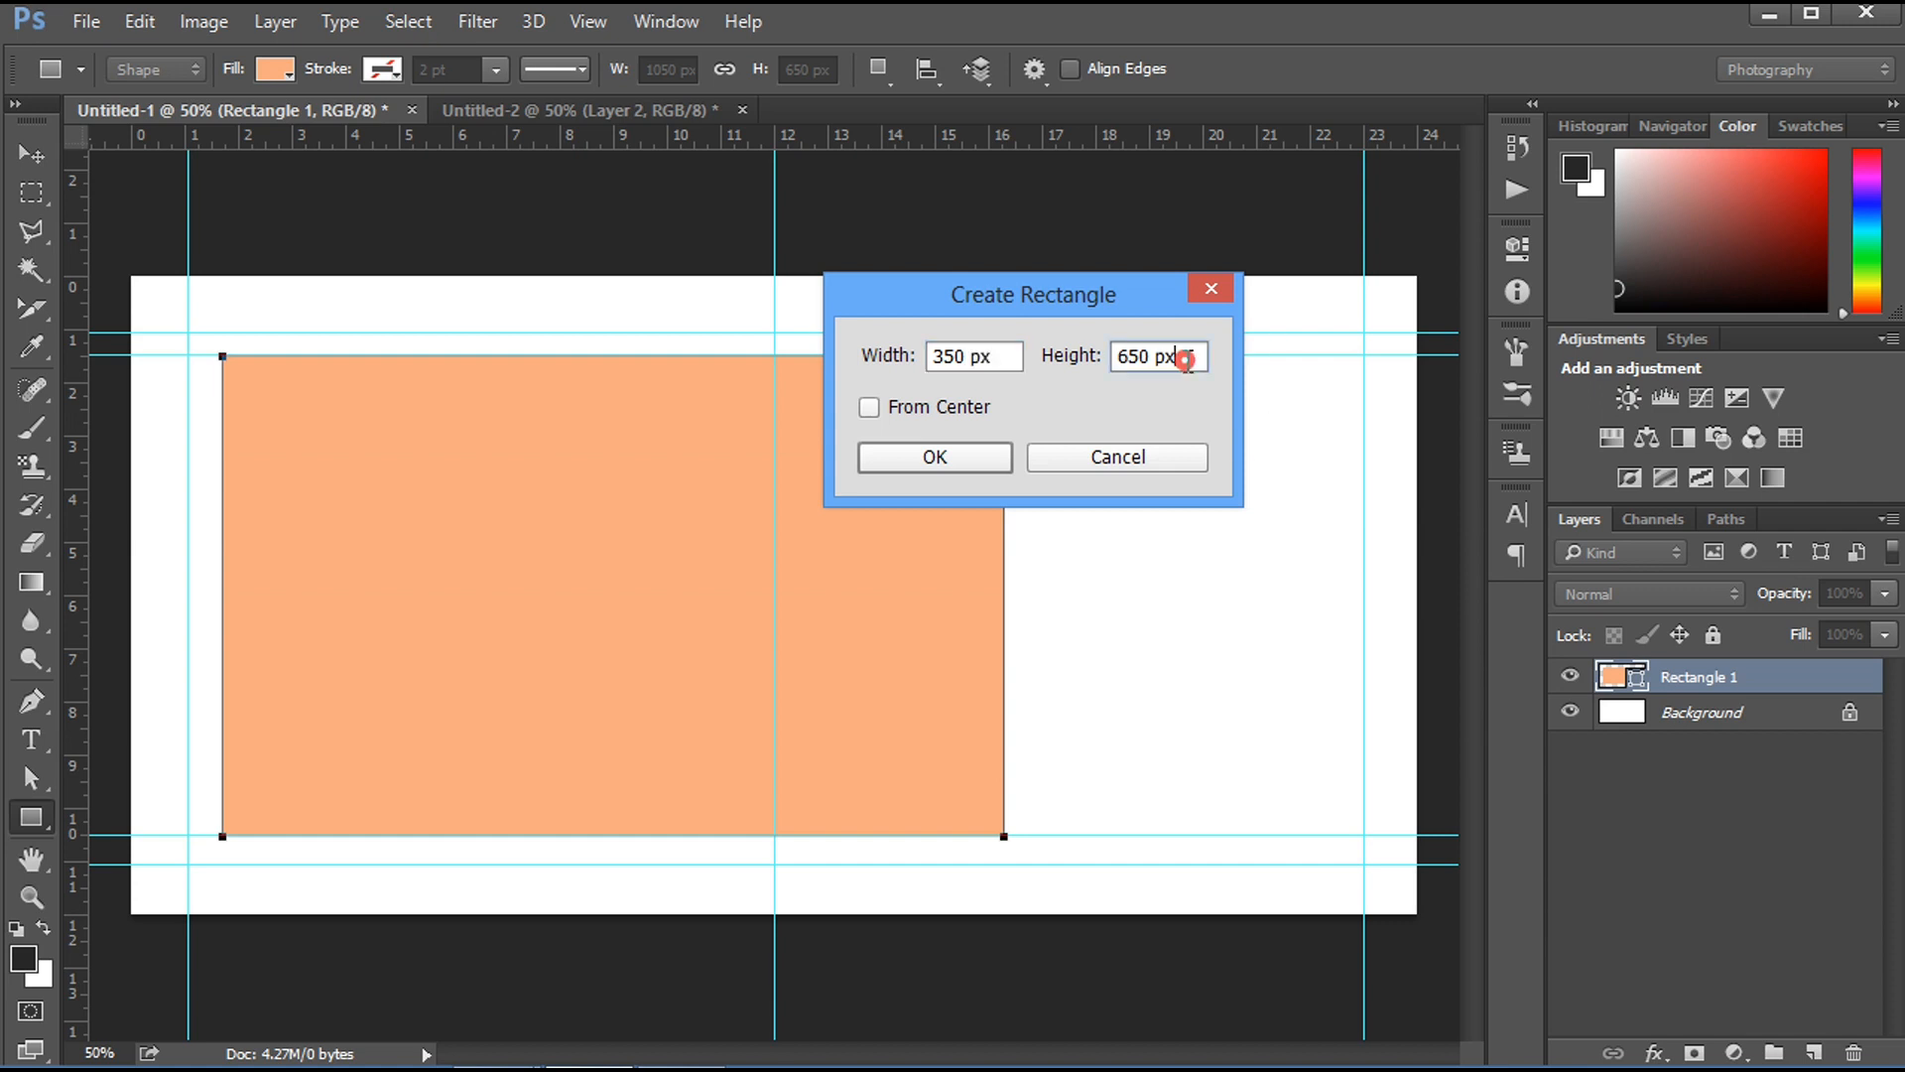
text(210)
key(Return)
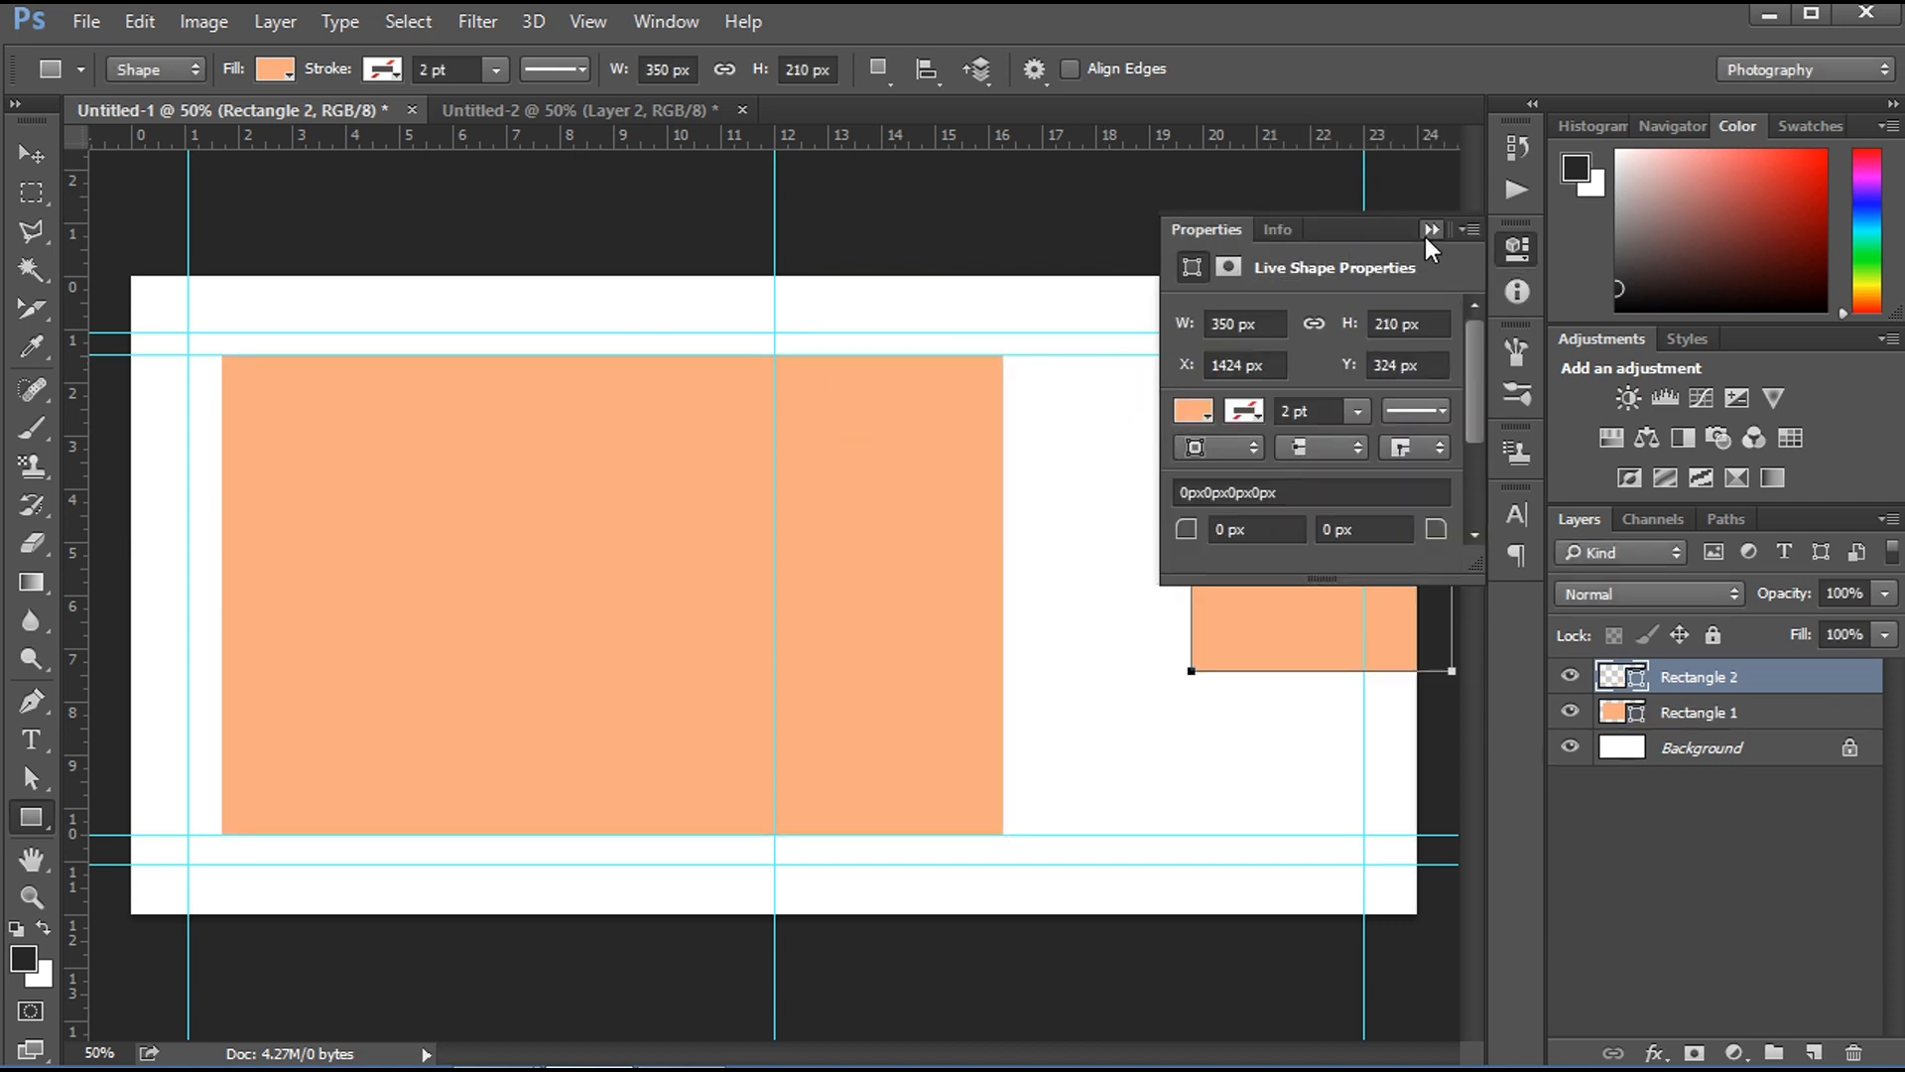
click(1428, 235)
Place the small rectangle where the upper inner guide meets the right guide, and stack two duplicates below it down to the lower inner guide.
key(v)
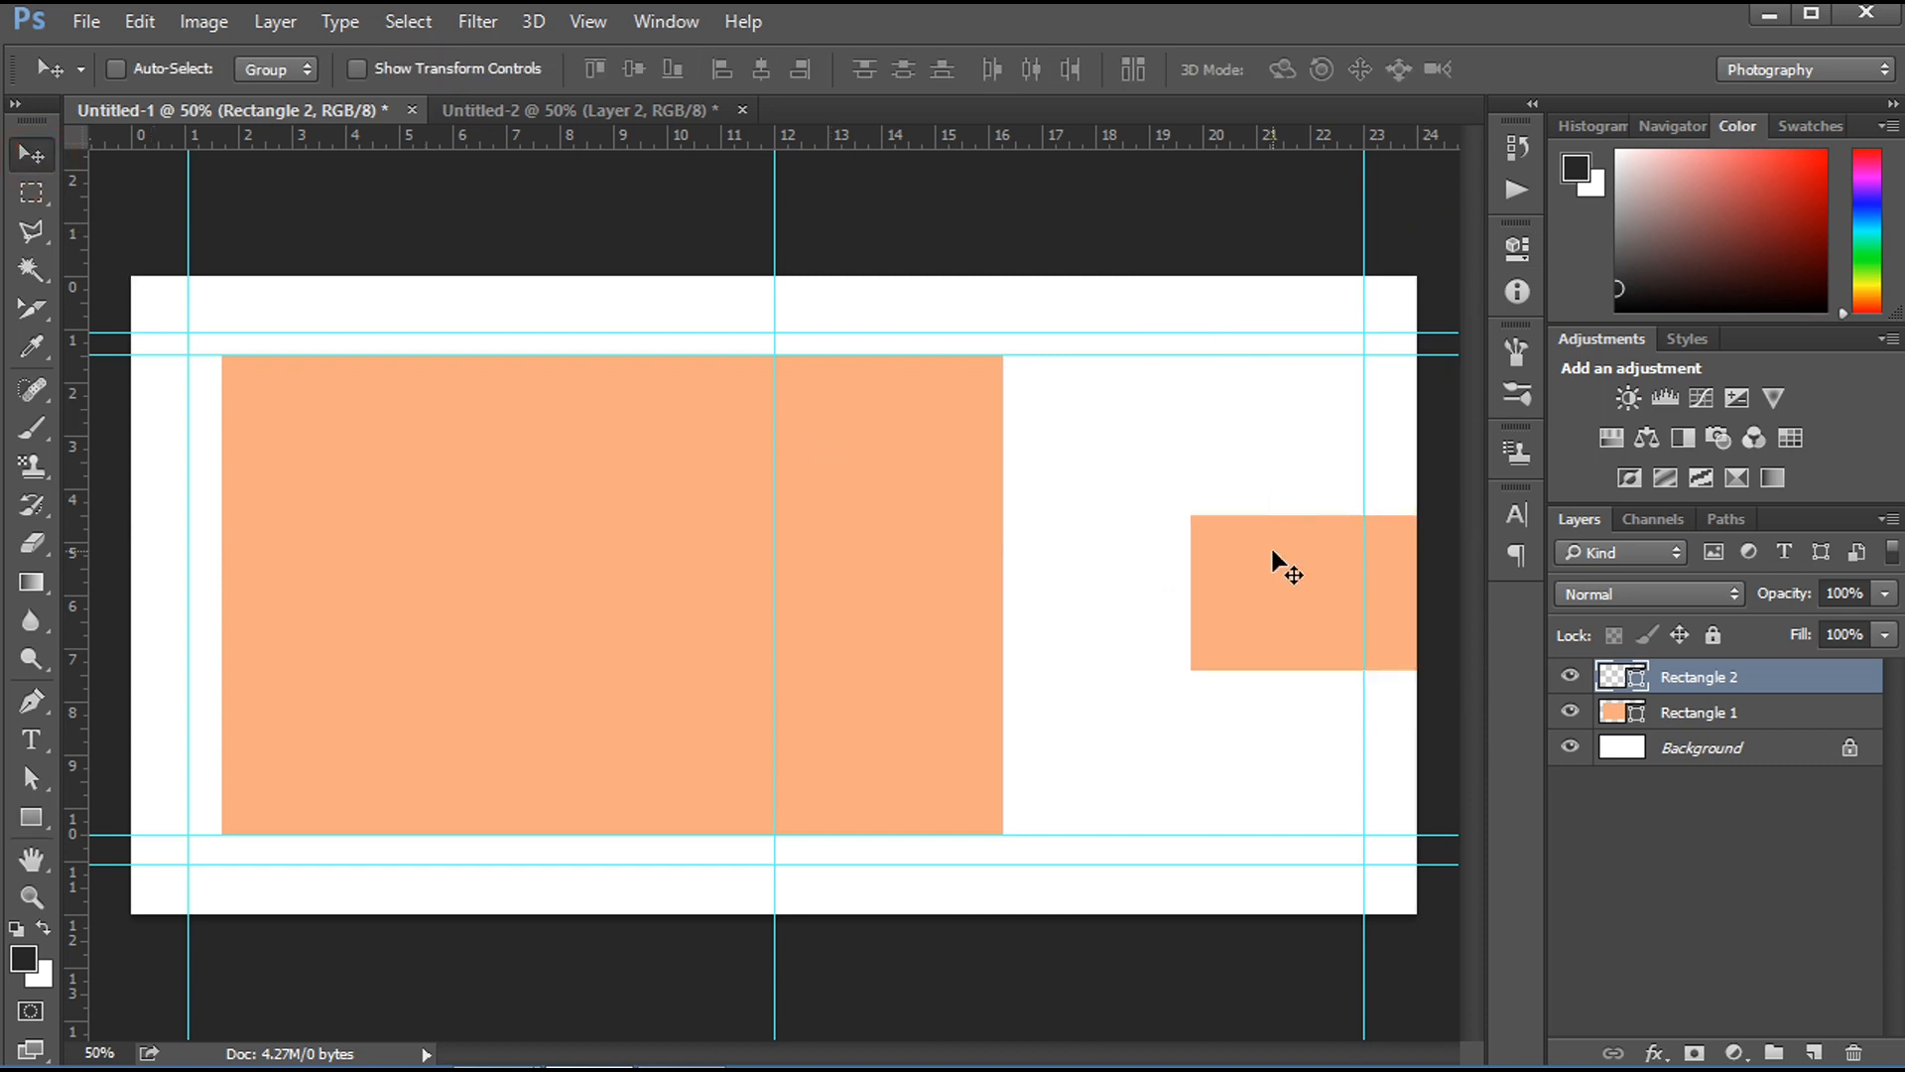
drag(1308, 570, 1280, 611)
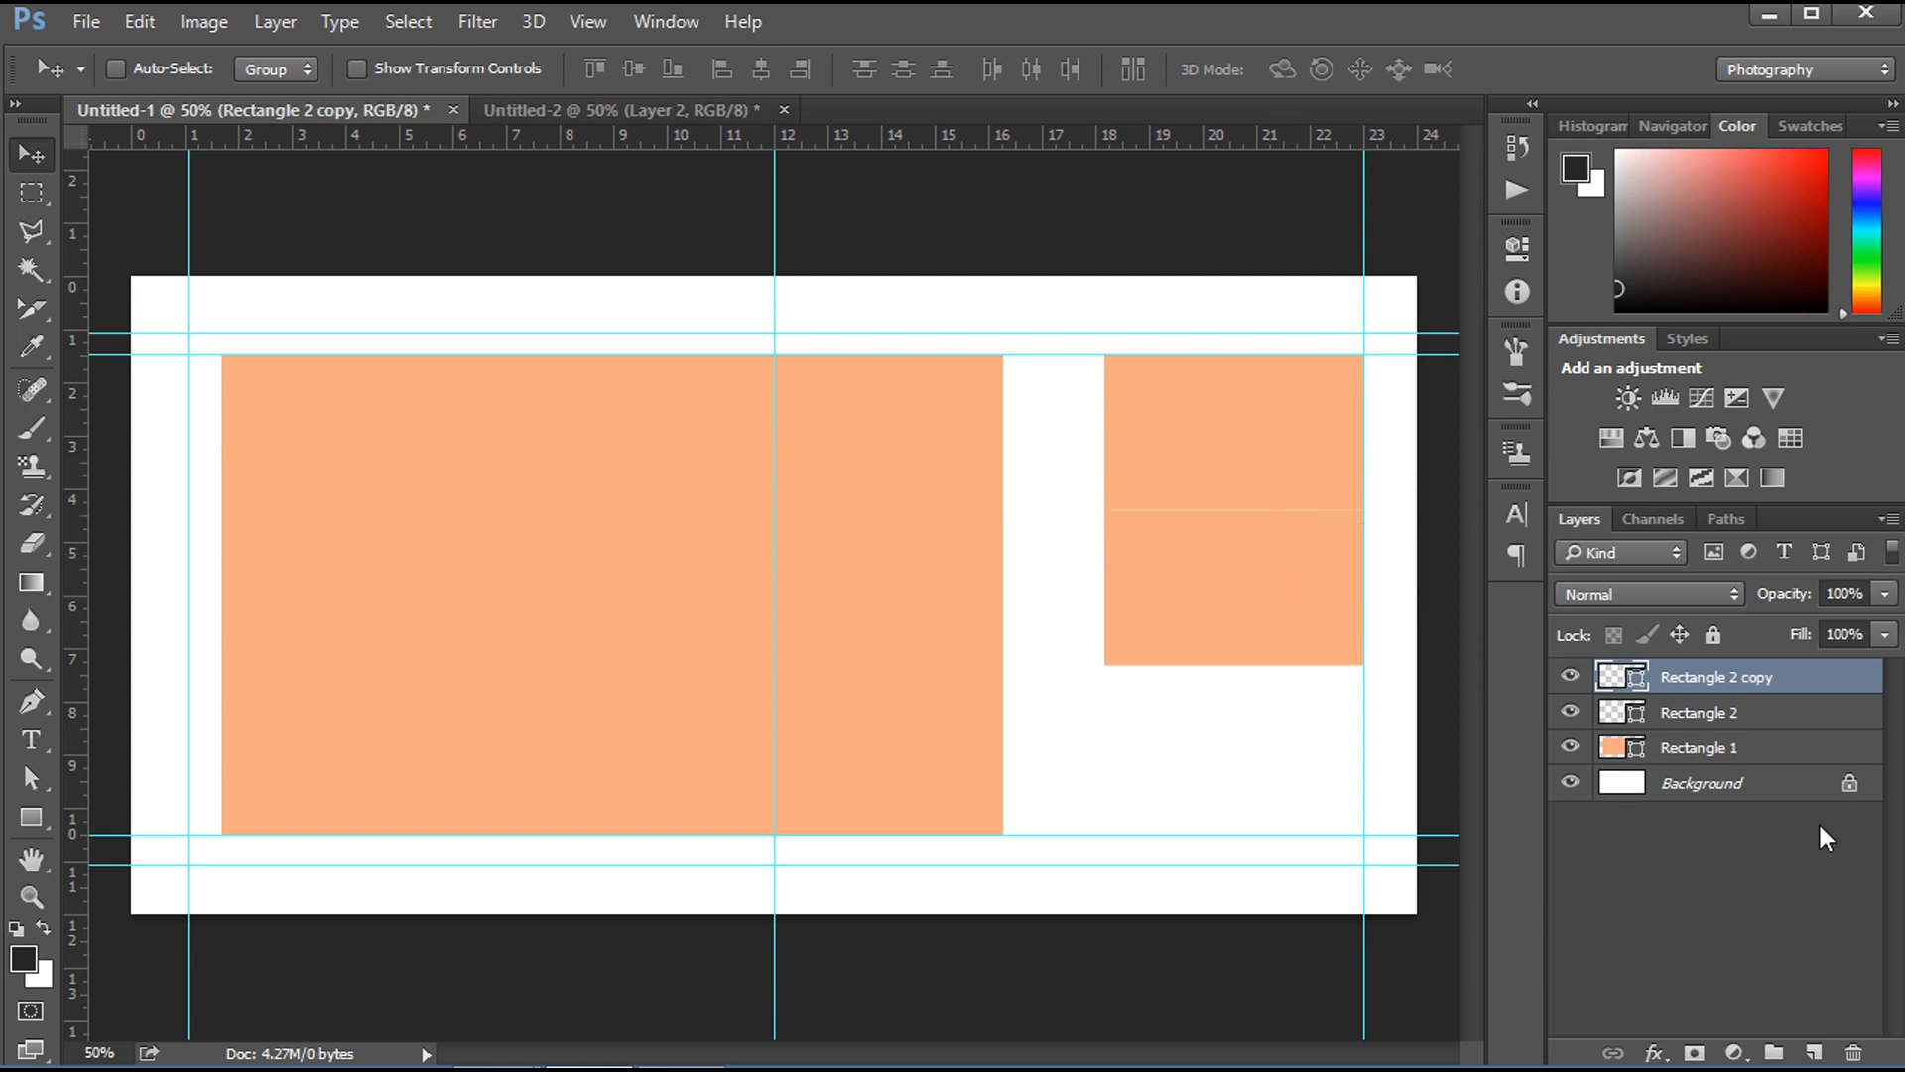
key(ctrl+j)
drag(1145, 595, 1233, 766)
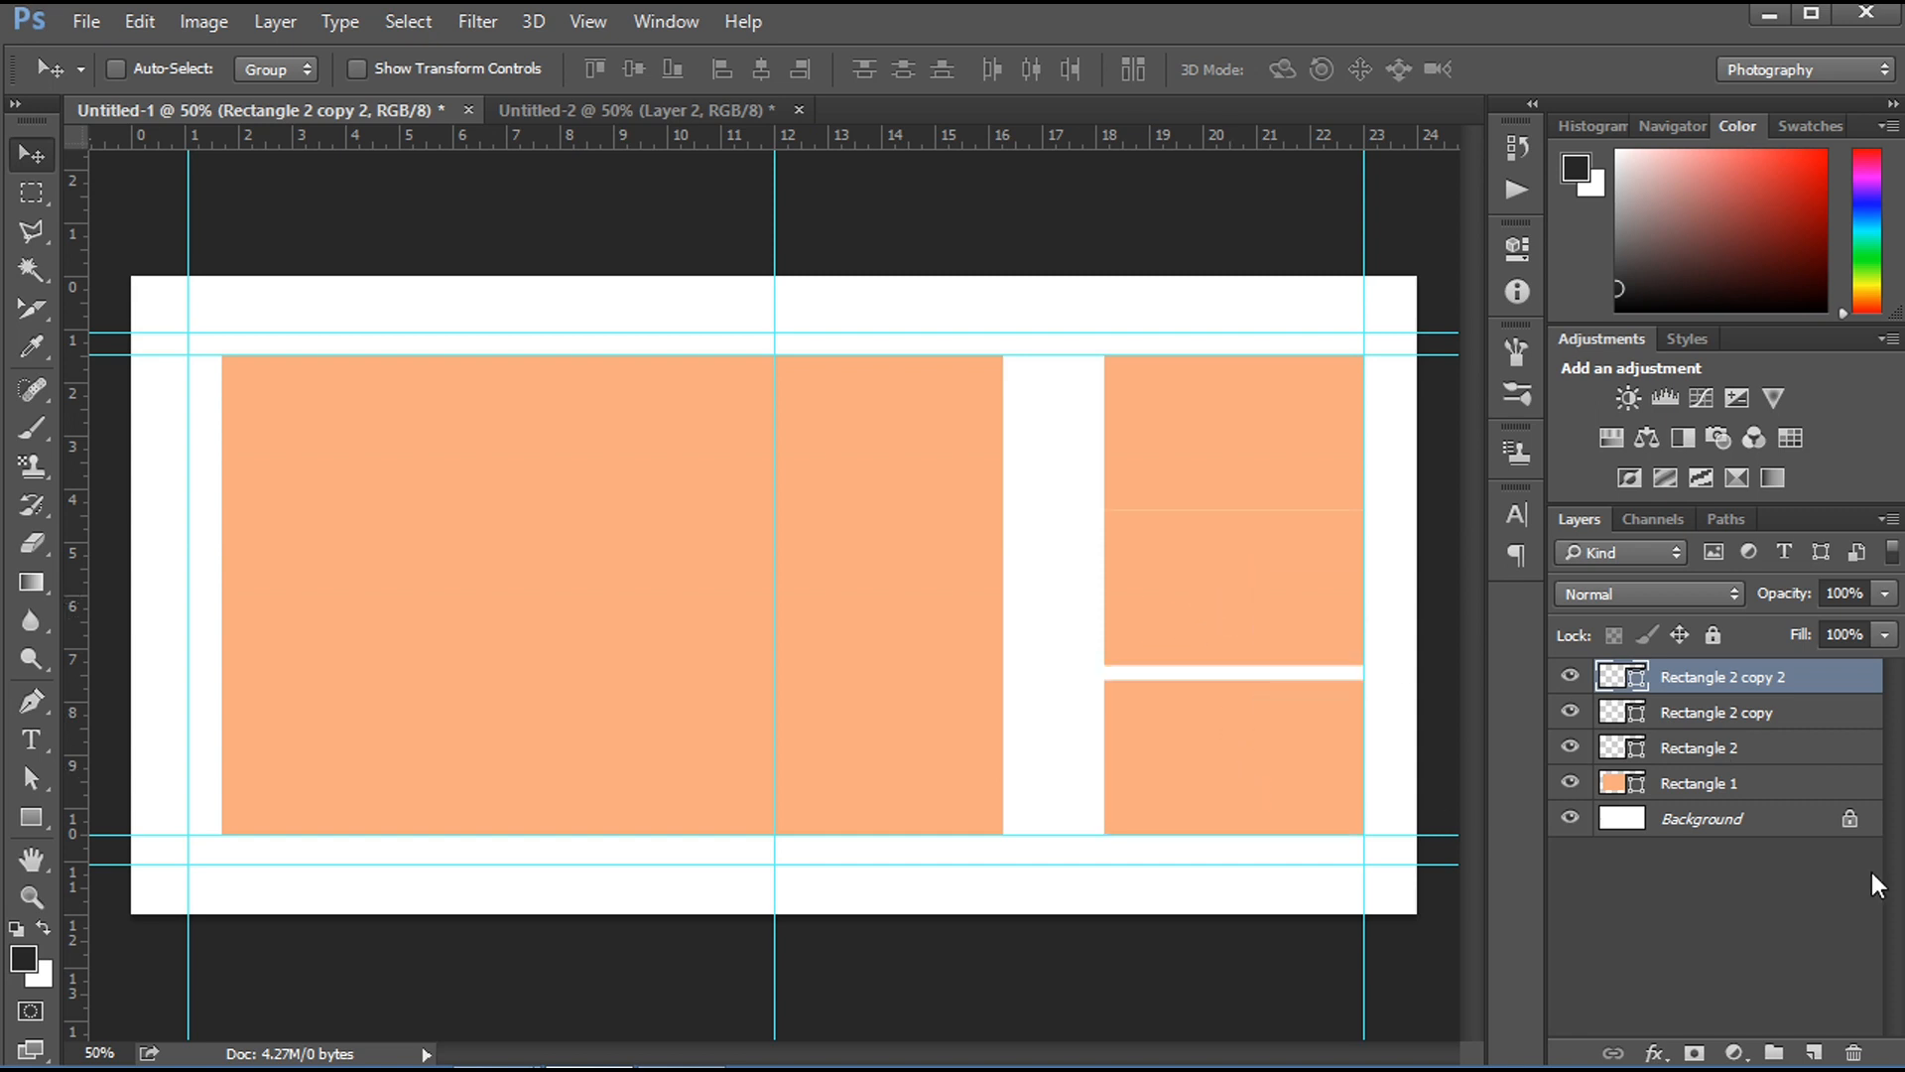
Nudge the middle small rectangle down to leave even gaps above and below it.
ctrl+click(1295, 600)
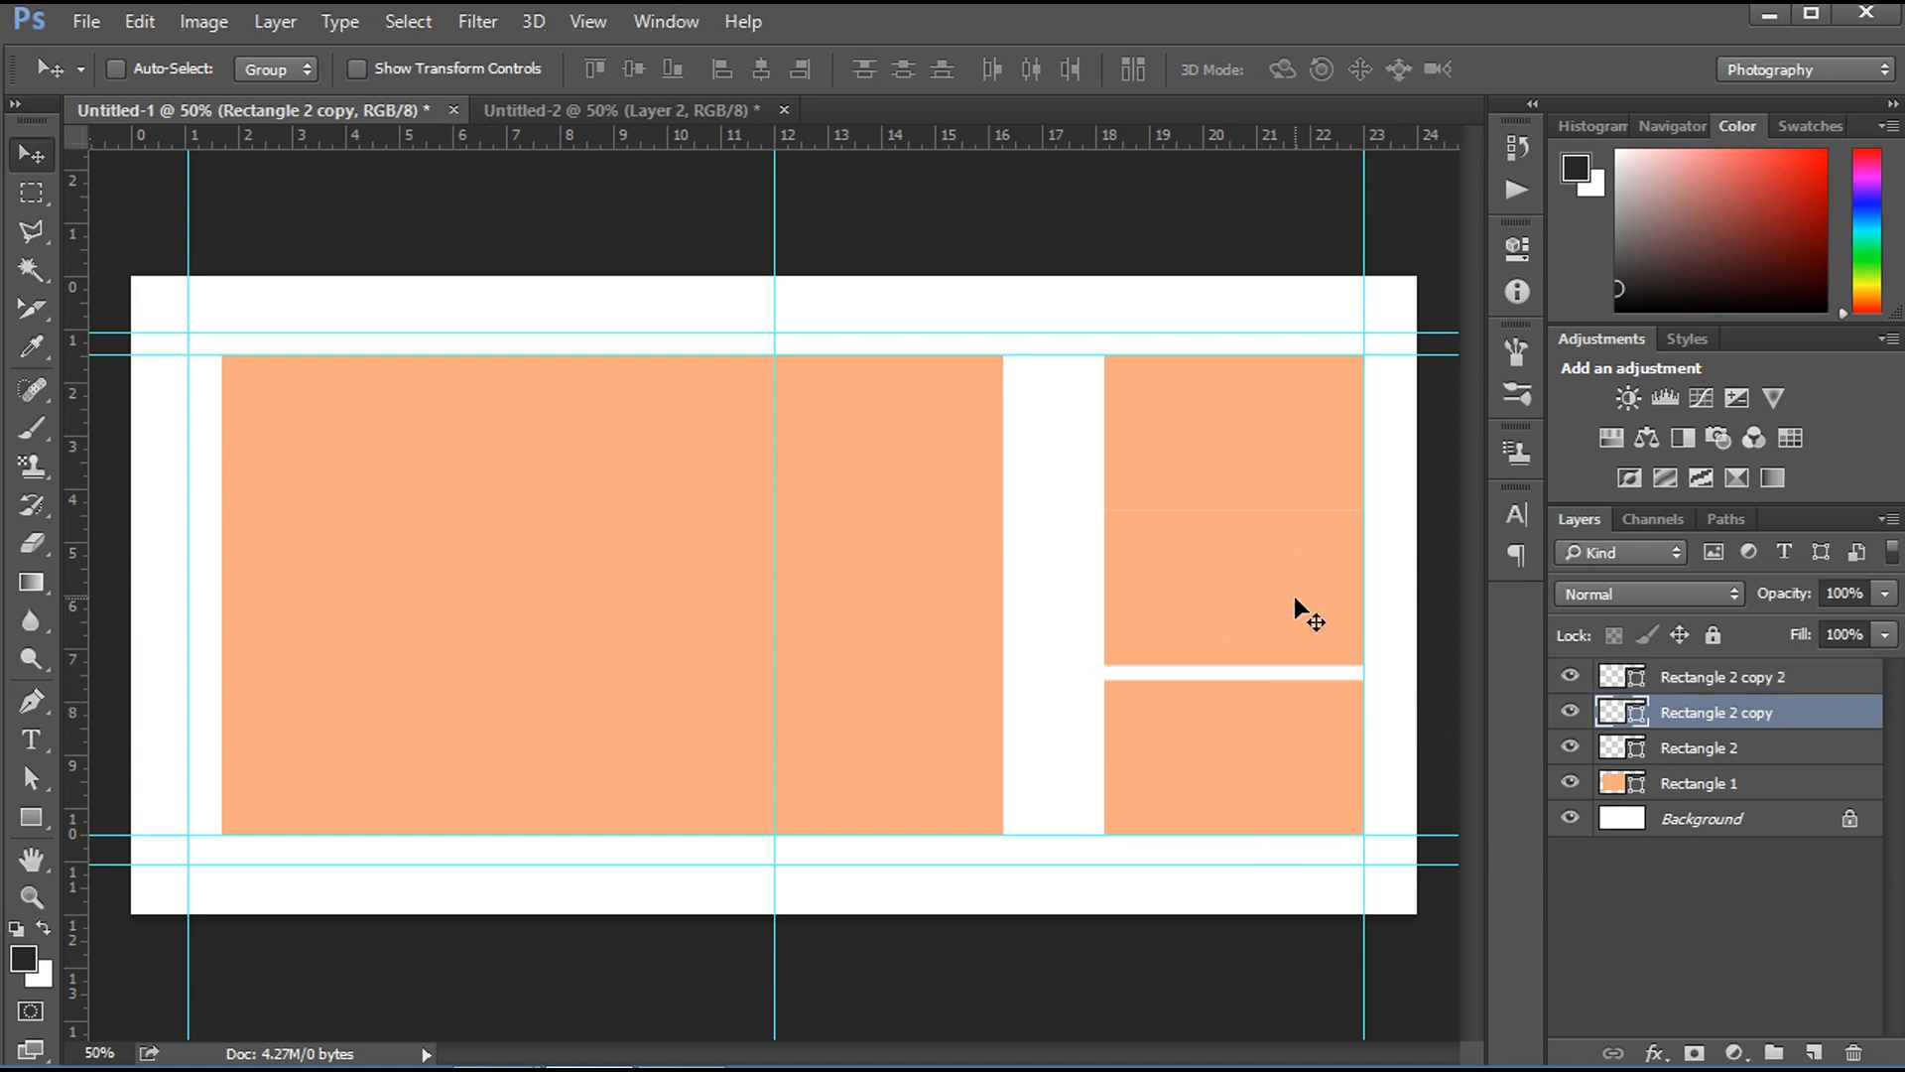
key(shift+Down)
key(shift+Down)
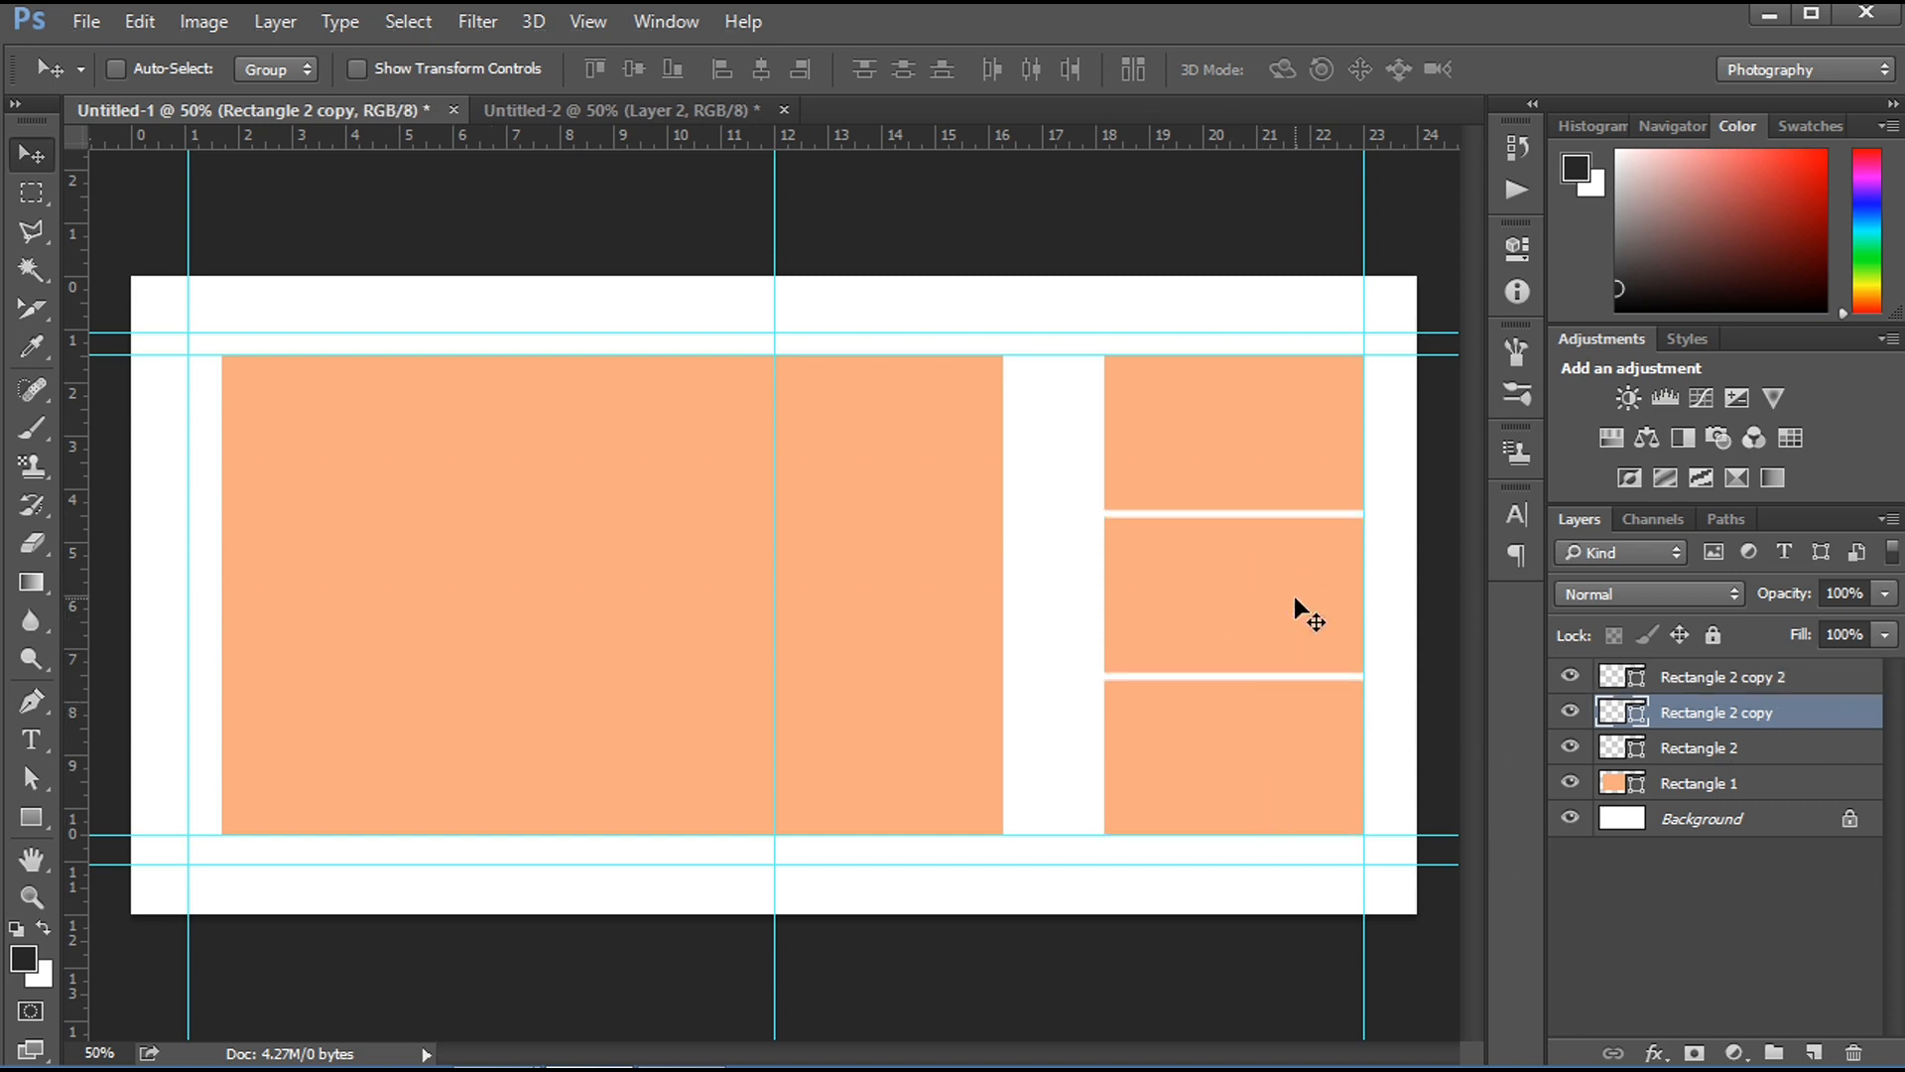
click(1263, 607)
key(Up)
key(Down)
key(Up)
key(Down)
Distribute the three small rectangles evenly by their vertical centers.
shift+click(1734, 685)
shift+click(1712, 751)
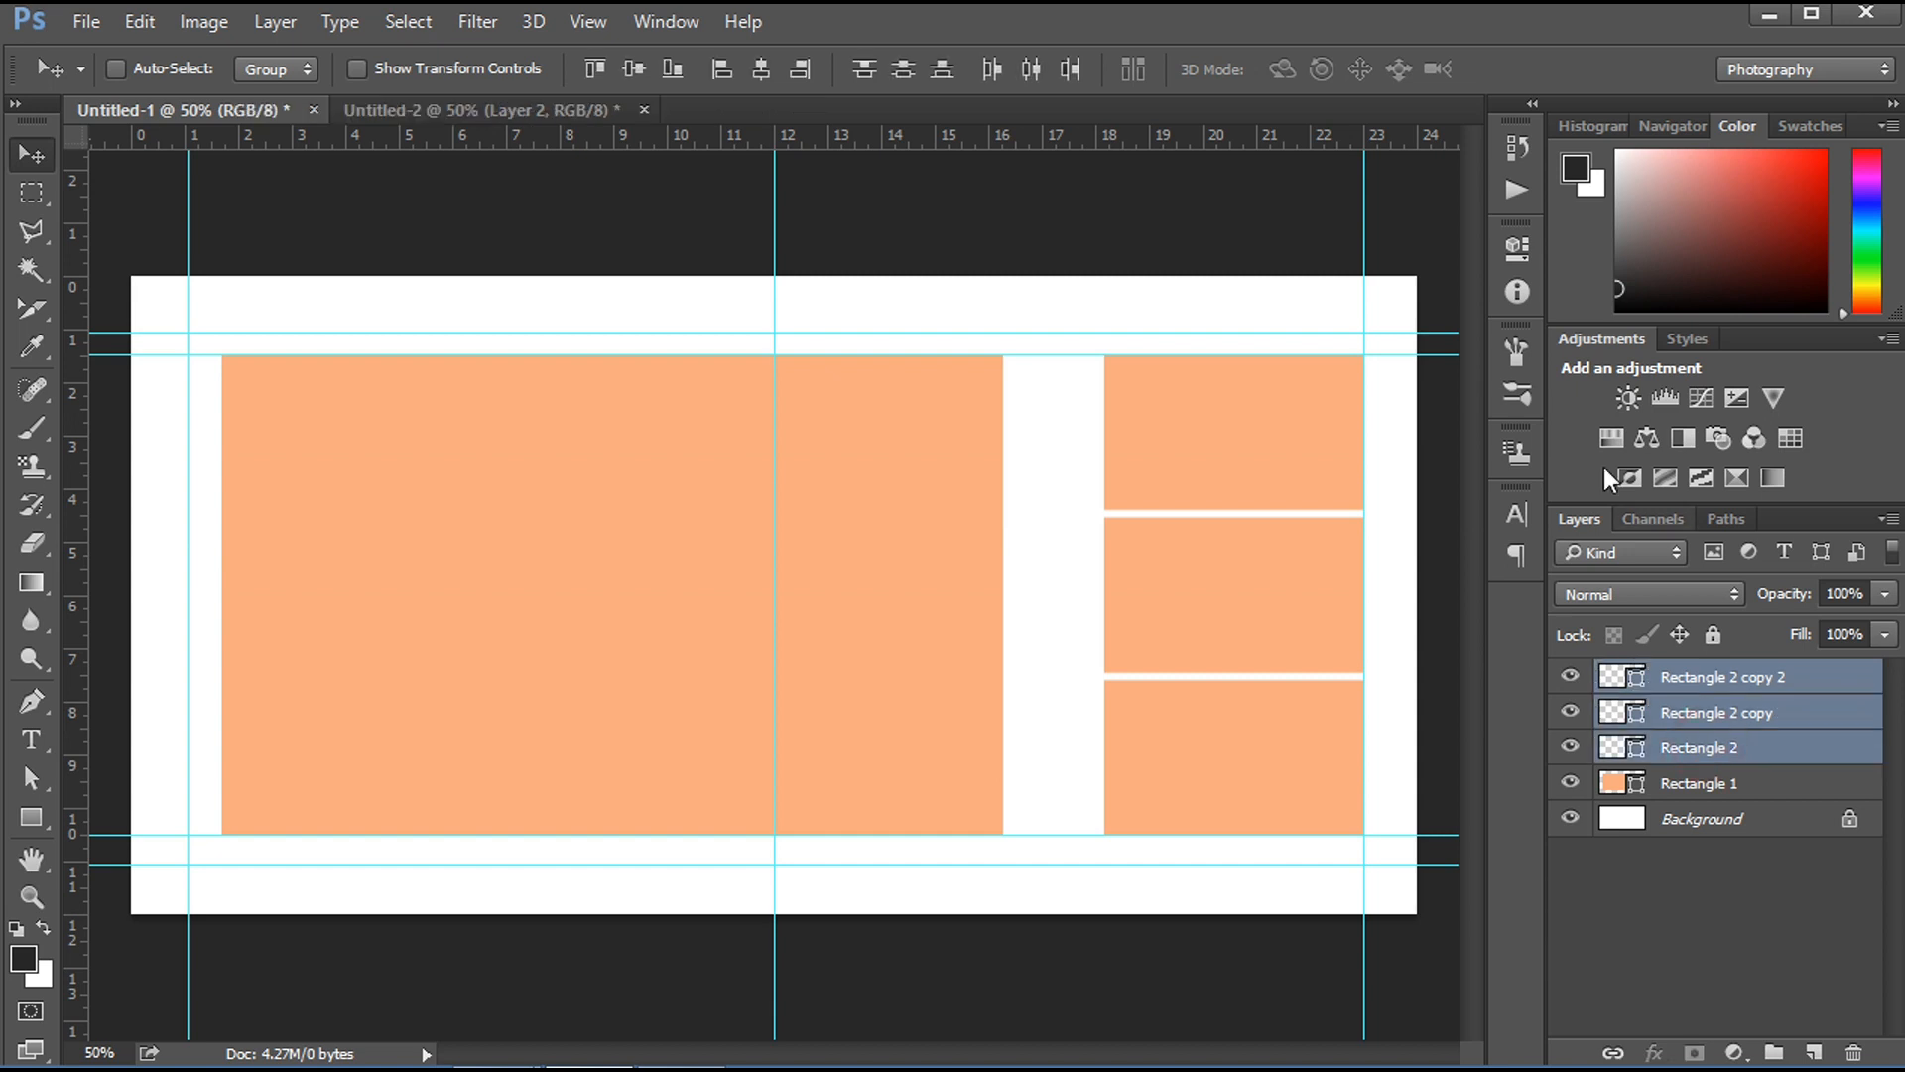
click(900, 71)
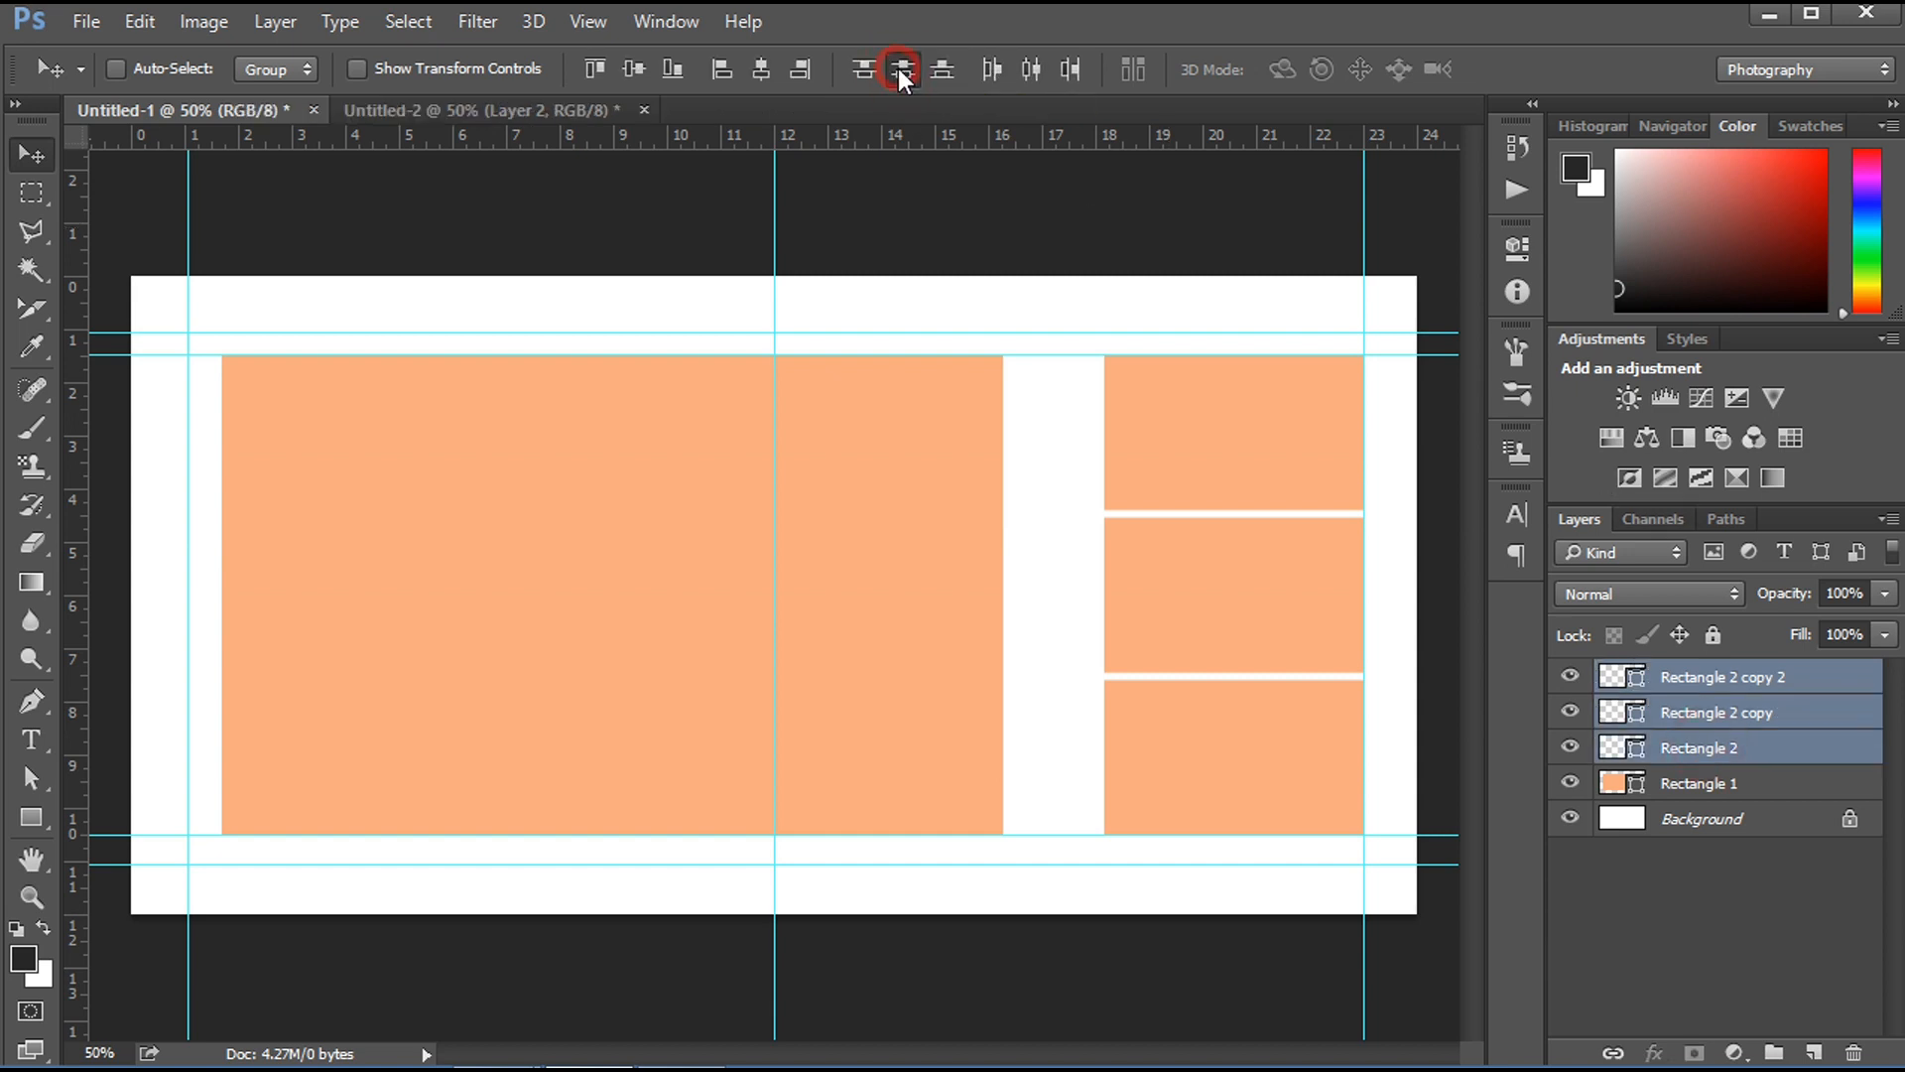
click(1704, 684)
Nudge the large rectangle right until only a narrow gap separates it from the column of small rectangles.
ctrl+click(873, 549)
key(shift+Right)
key(shift+Right)
key(shift+Right)
key(shift+Right)
key(shift+Right)
key(shift+Right)
key(shift+Right)
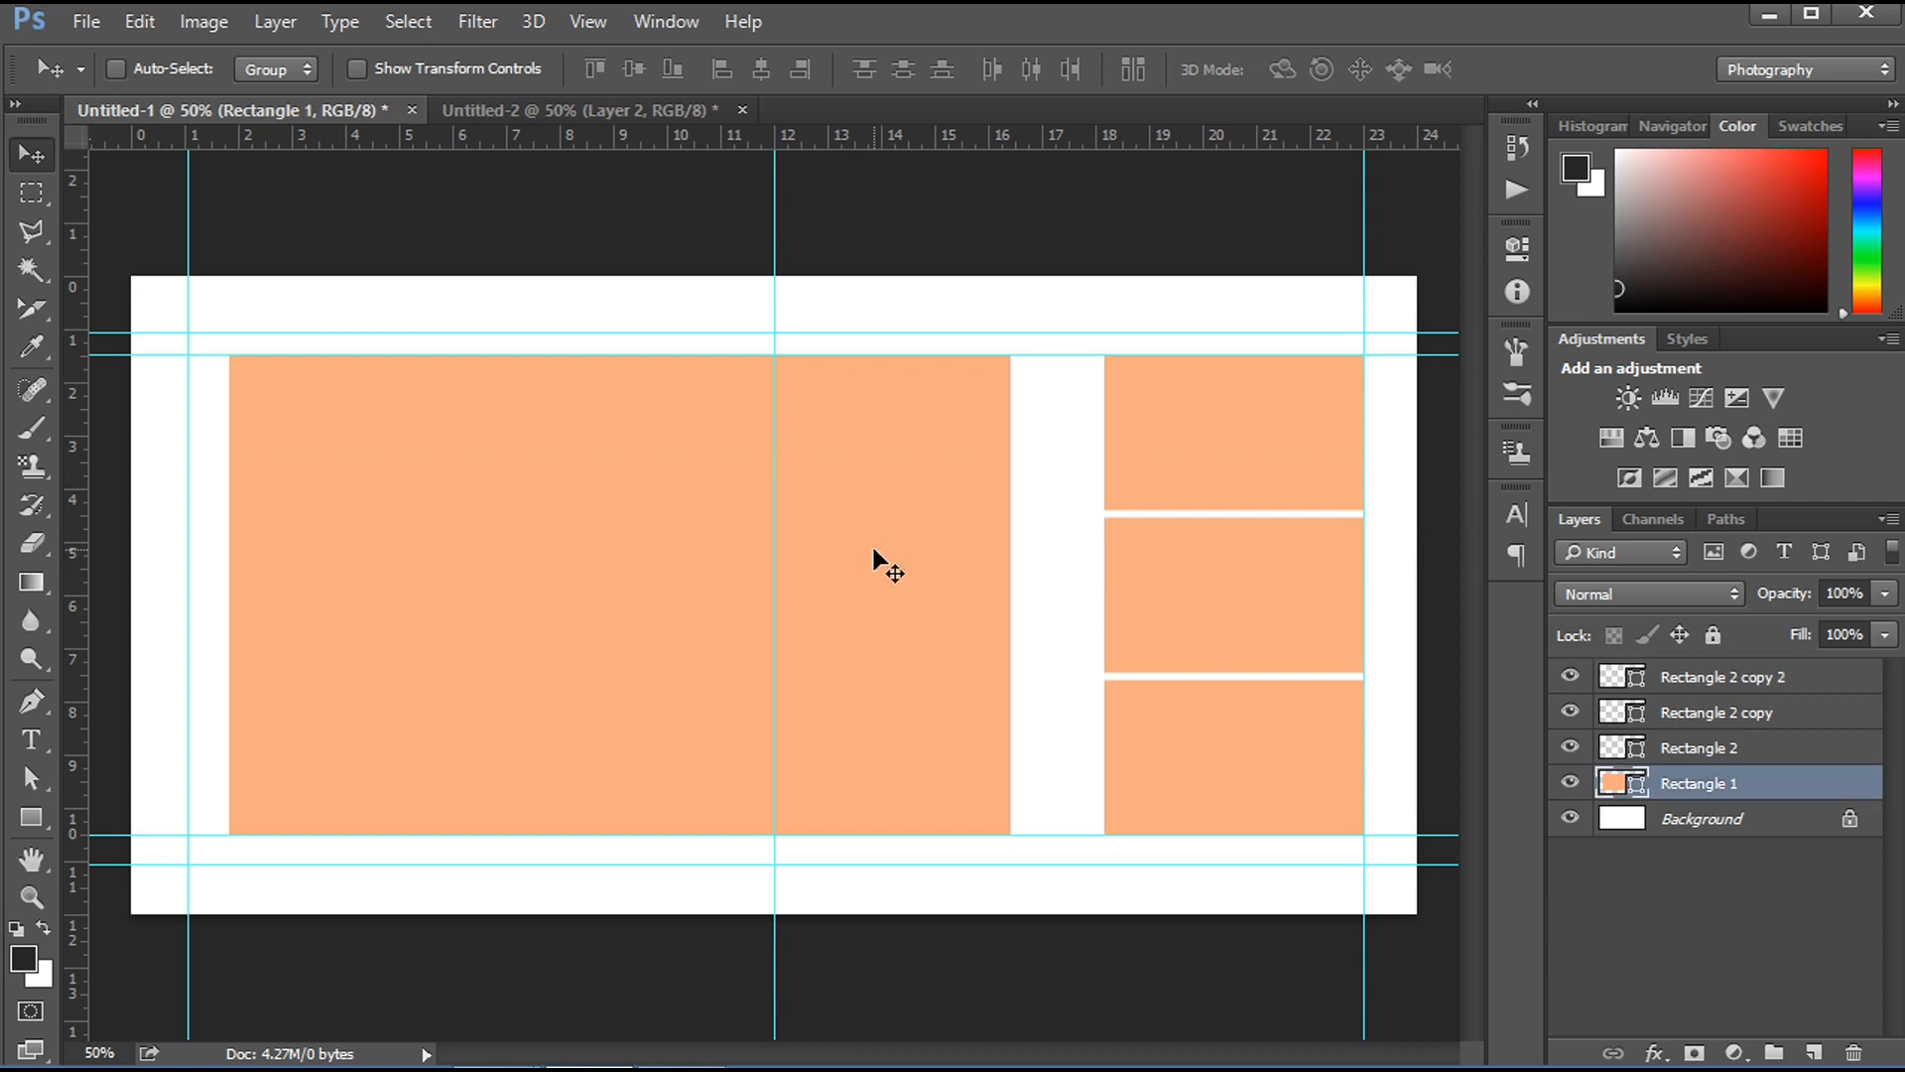
key(shift+Right)
key(shift+Right)
key(shift+Right)
key(shift+Right)
key(shift+Right)
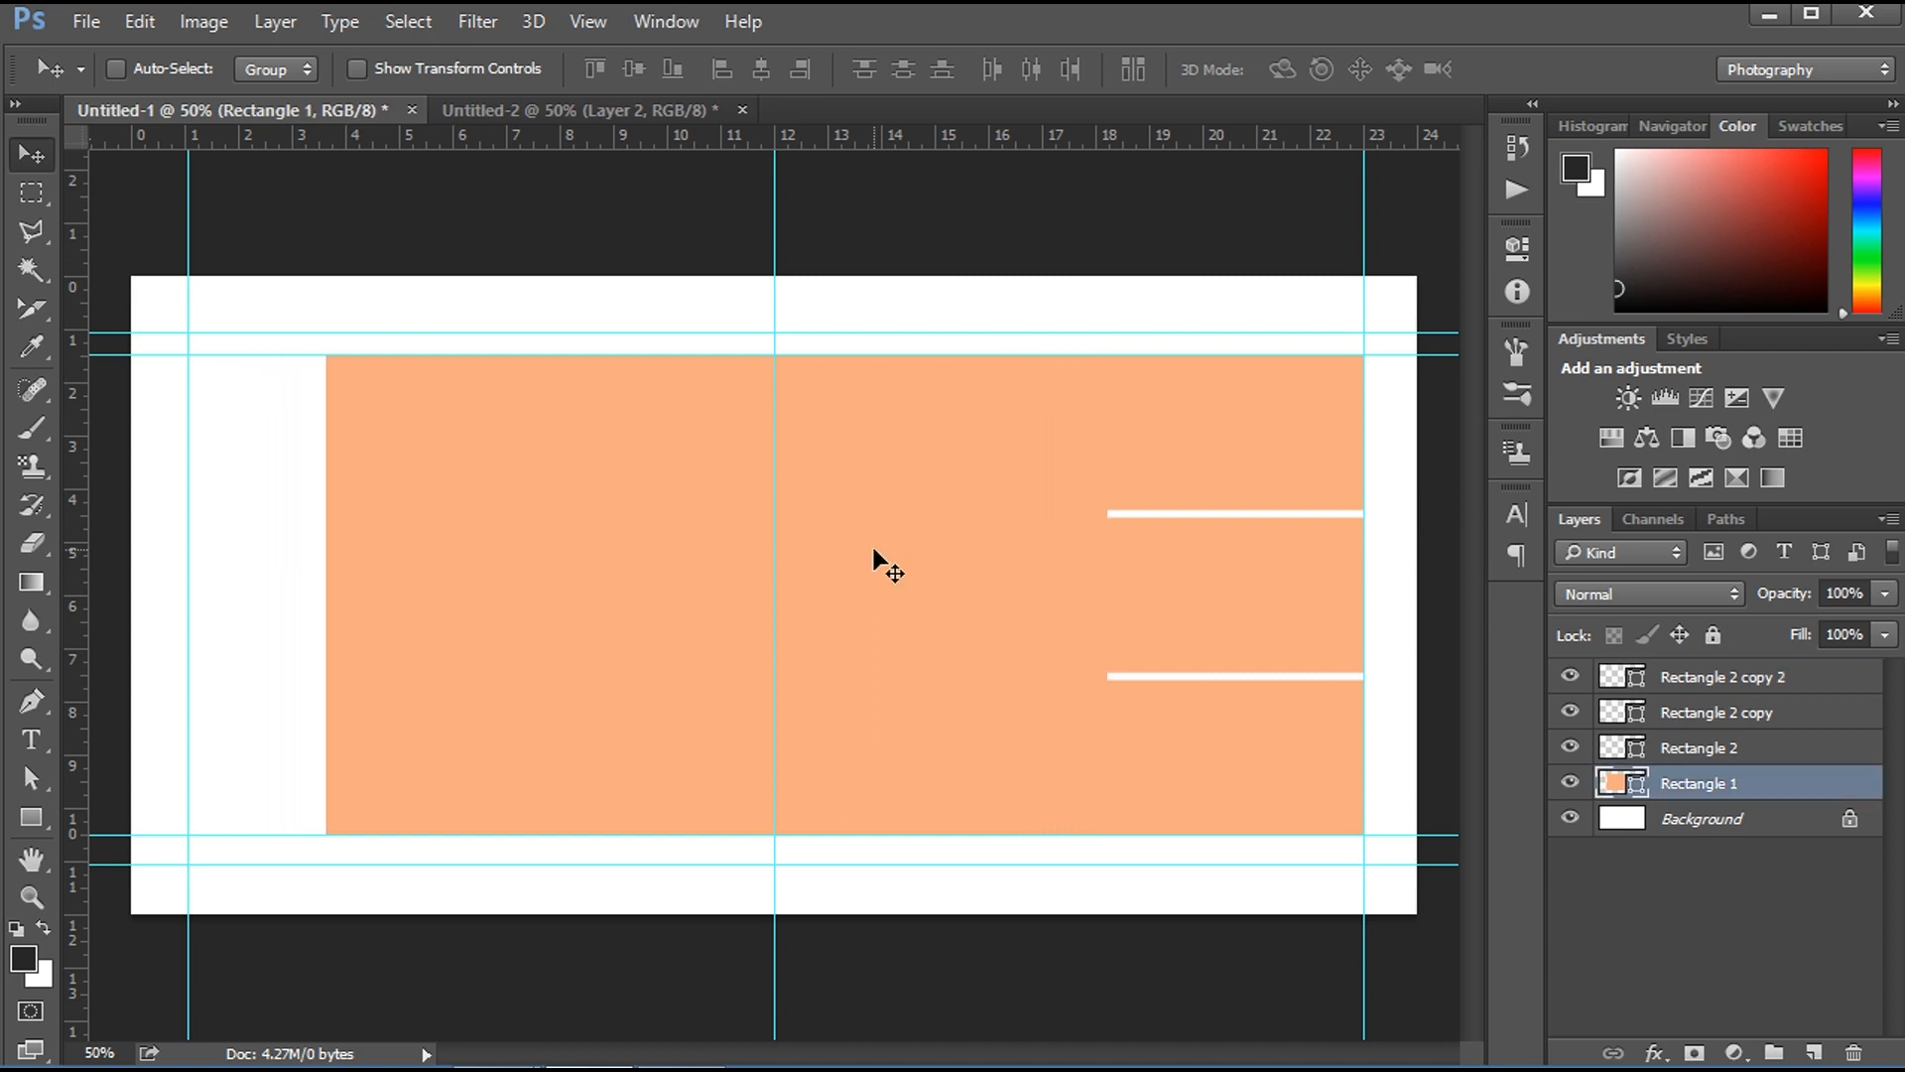
key(shift+Left)
key(shift+Left)
key(shift+Left)
key(shift+Left)
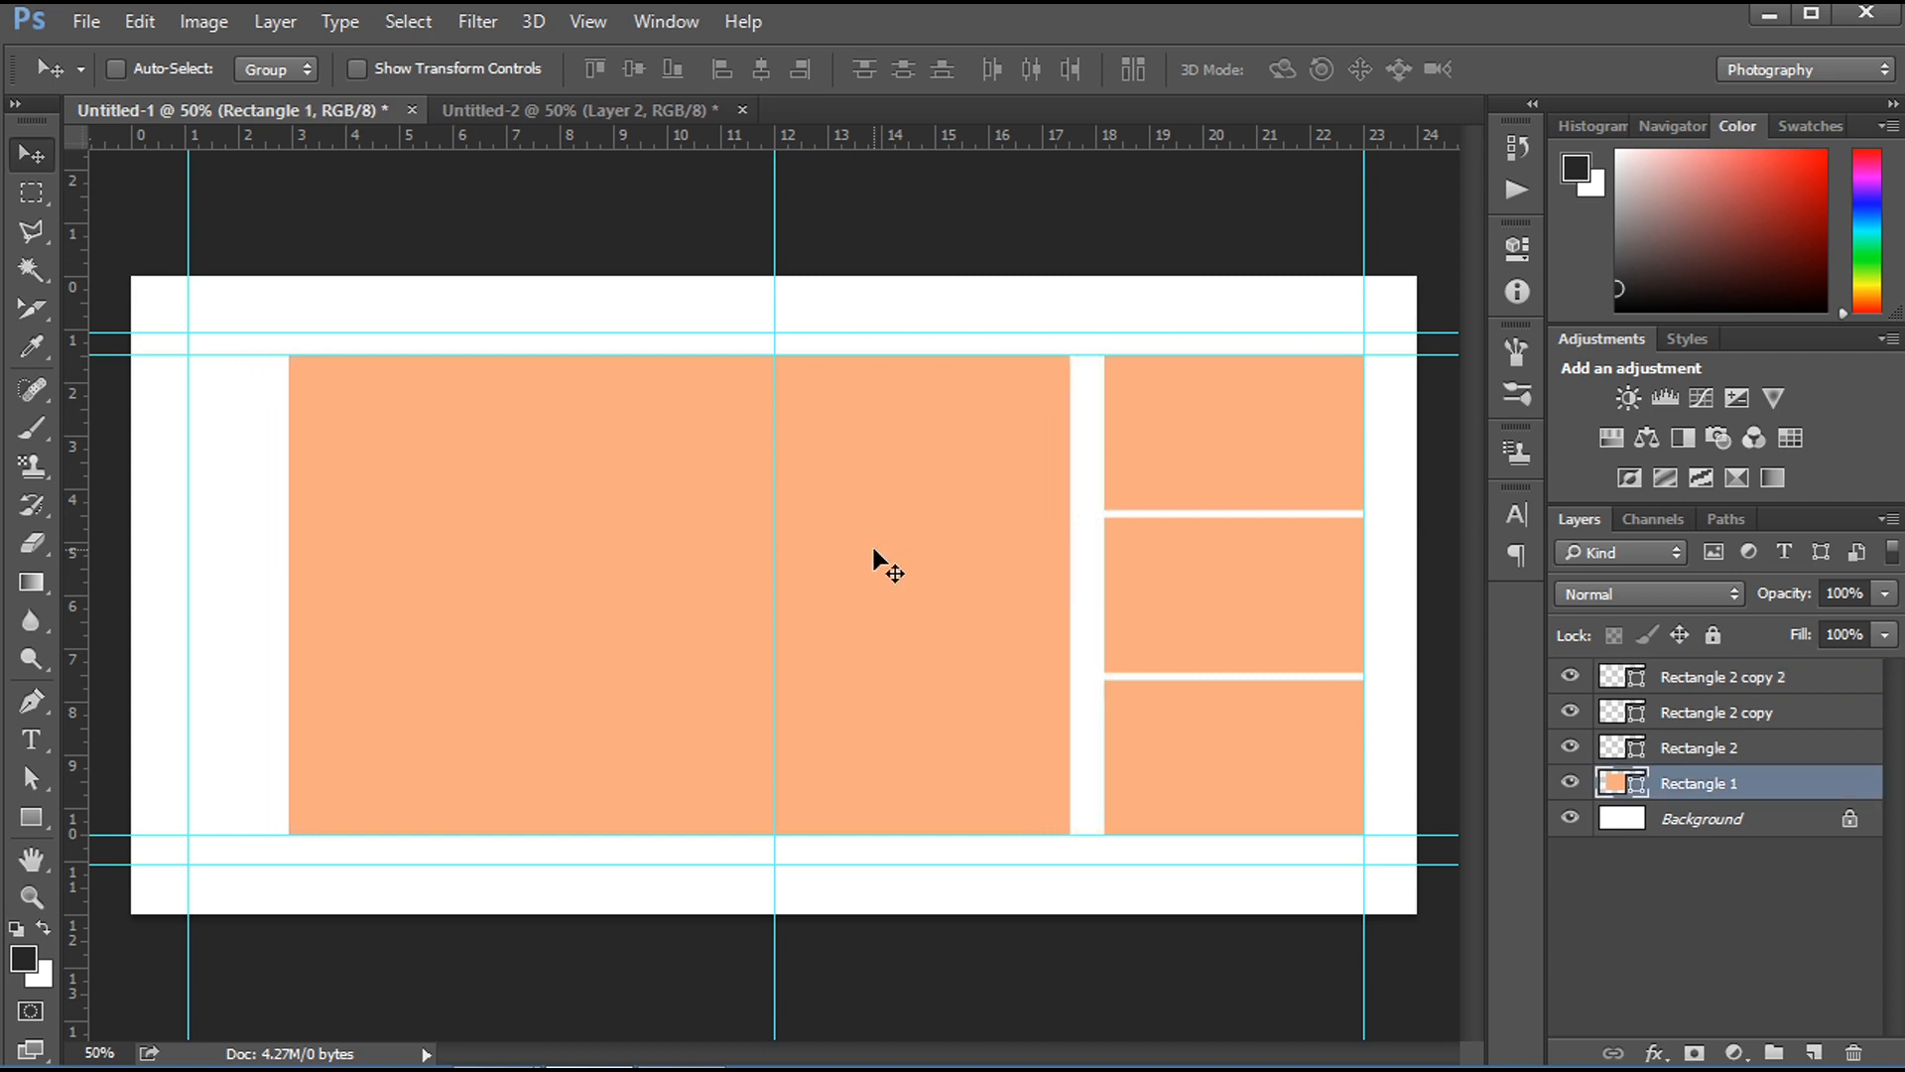
key(shift+Right)
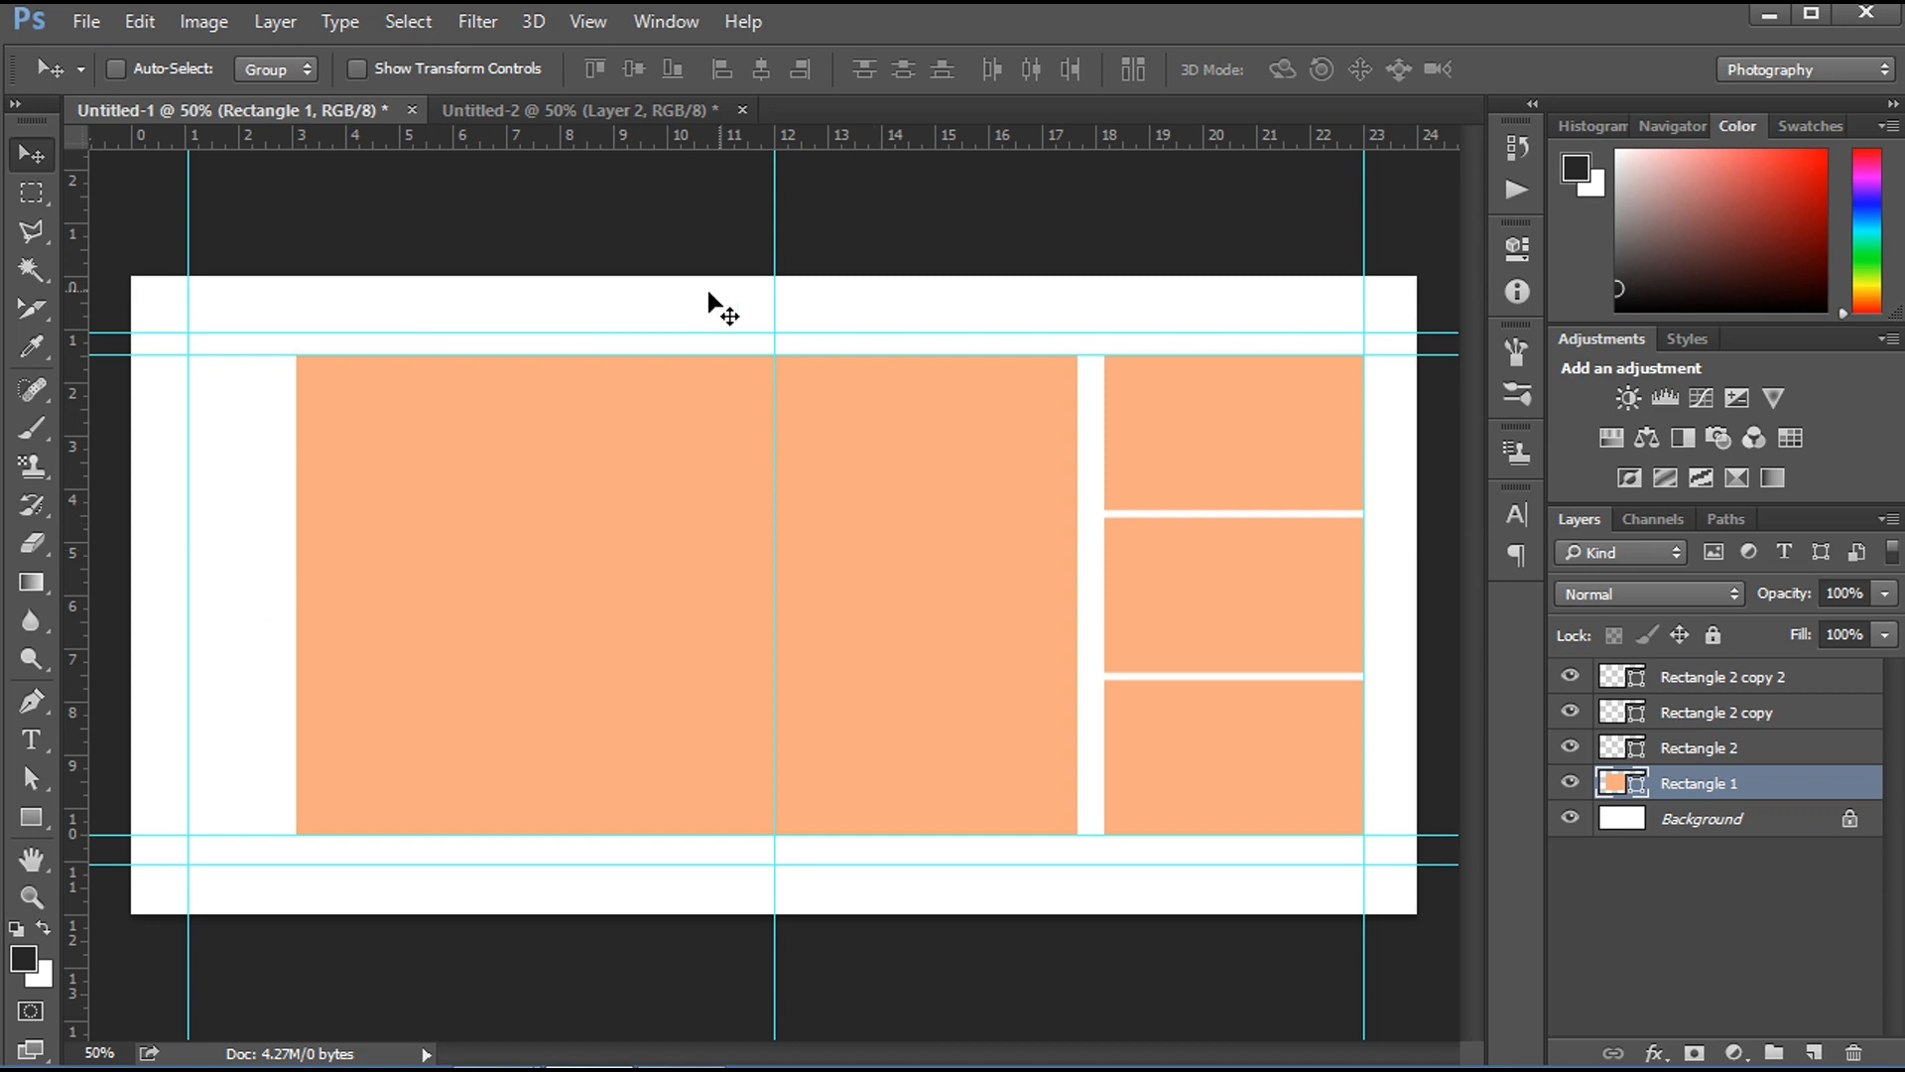
Copy the large 0 text from Untitled-2 into Untitled-1 and fine-tune its position over the large rectangle's left edge.
click(549, 114)
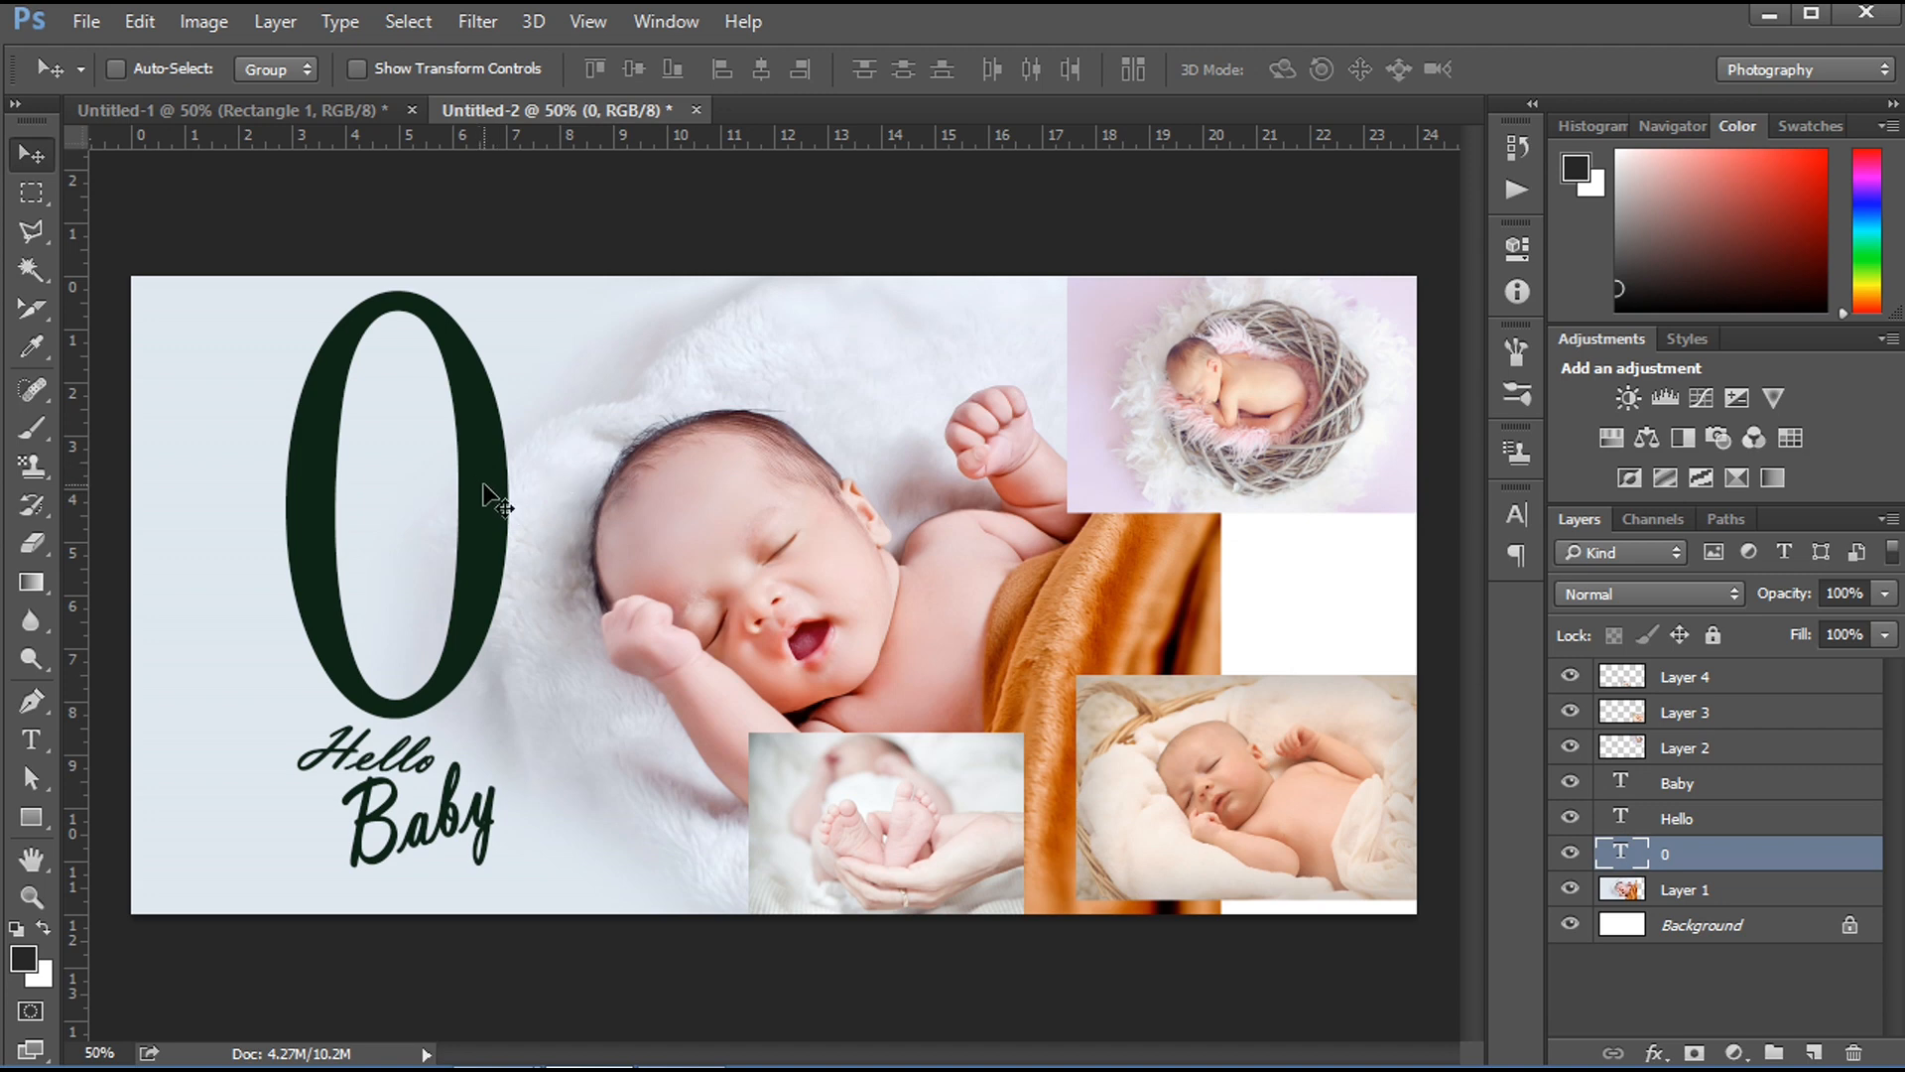
drag(484, 486, 347, 487)
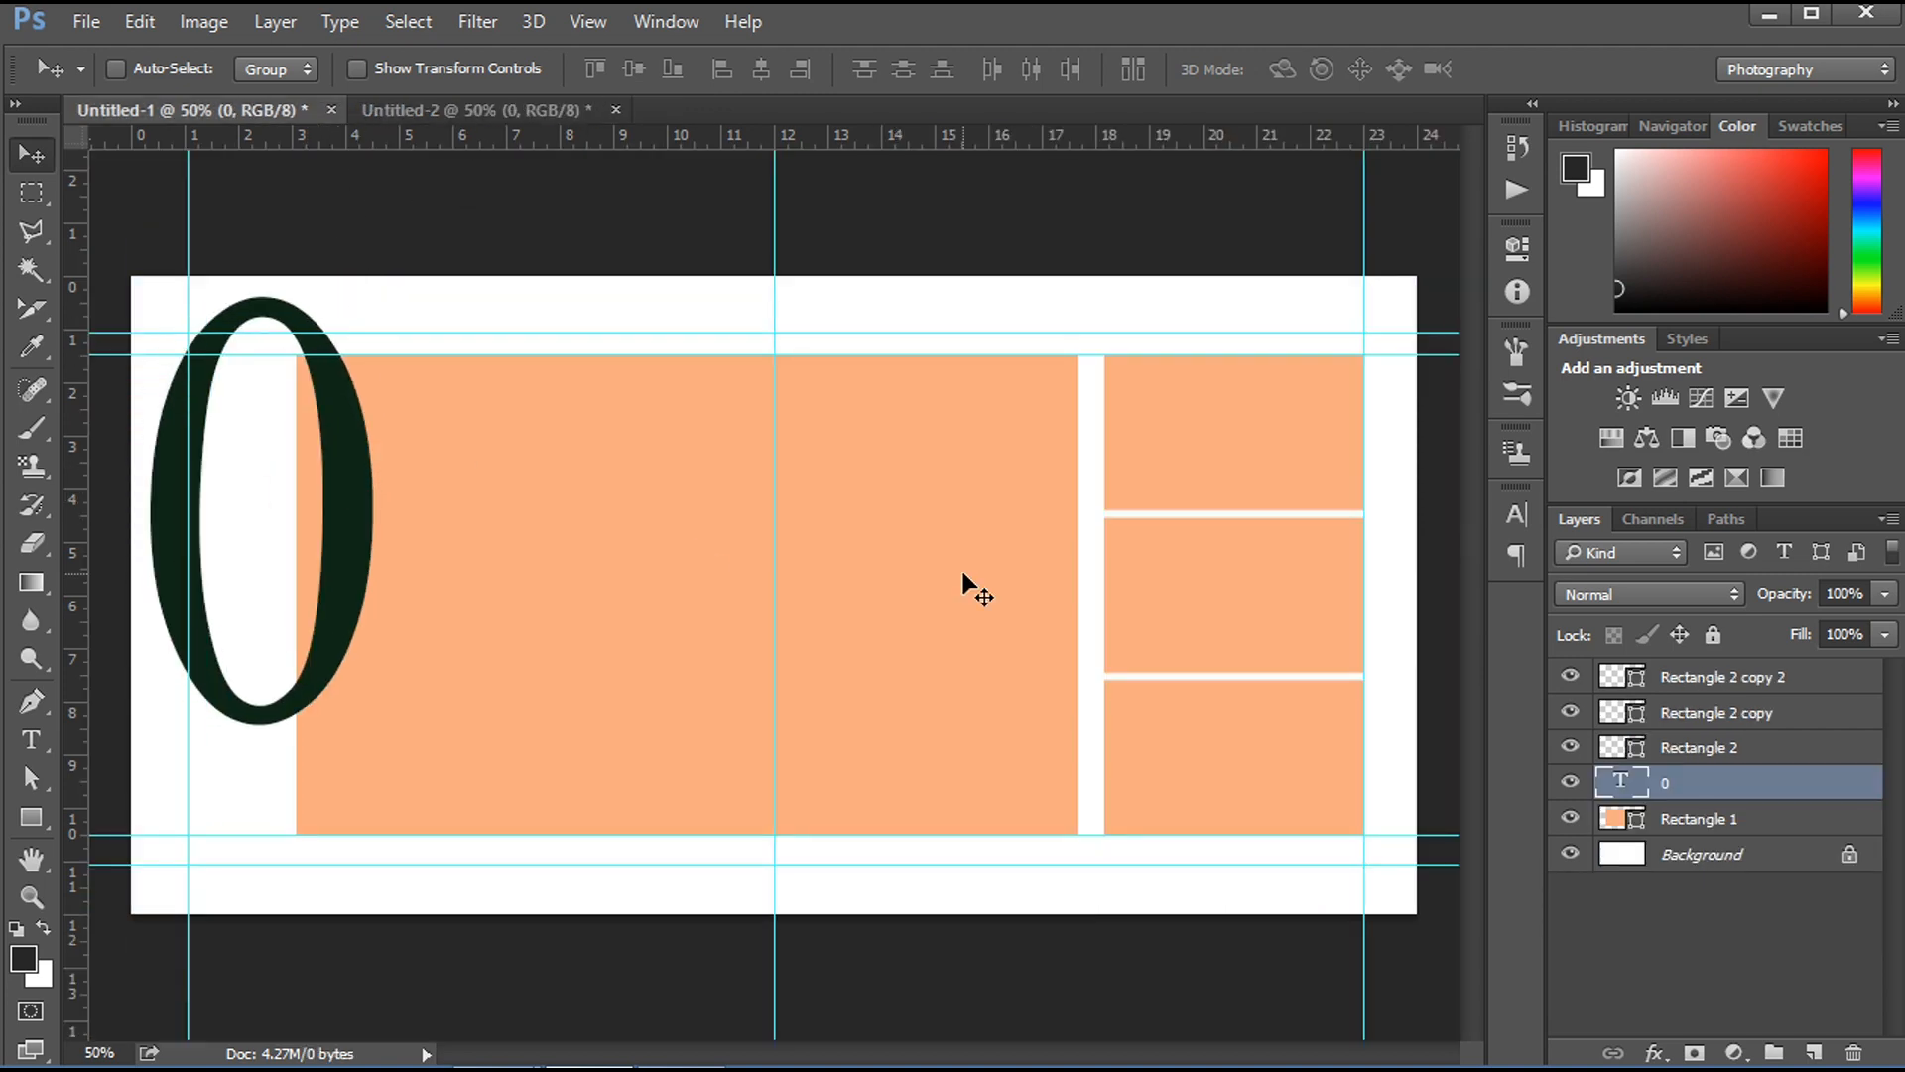
key(Up)
key(Up)
key(Up)
key(Left)
key(Left)
key(Left)
key(Left)
key(Left)
key(Left)
key(Left)
key(Left)
key(Left)
key(Left)
key(Left)
key(Left)
key(Left)
key(Left)
key(Left)
key(Left)
key(Left)
key(Left)
key(Left)
key(Left)
key(Right)
key(Right)
key(Right)
key(Right)
key(Right)
key(Right)
key(Right)
key(Down)
key(Down)
key(Down)
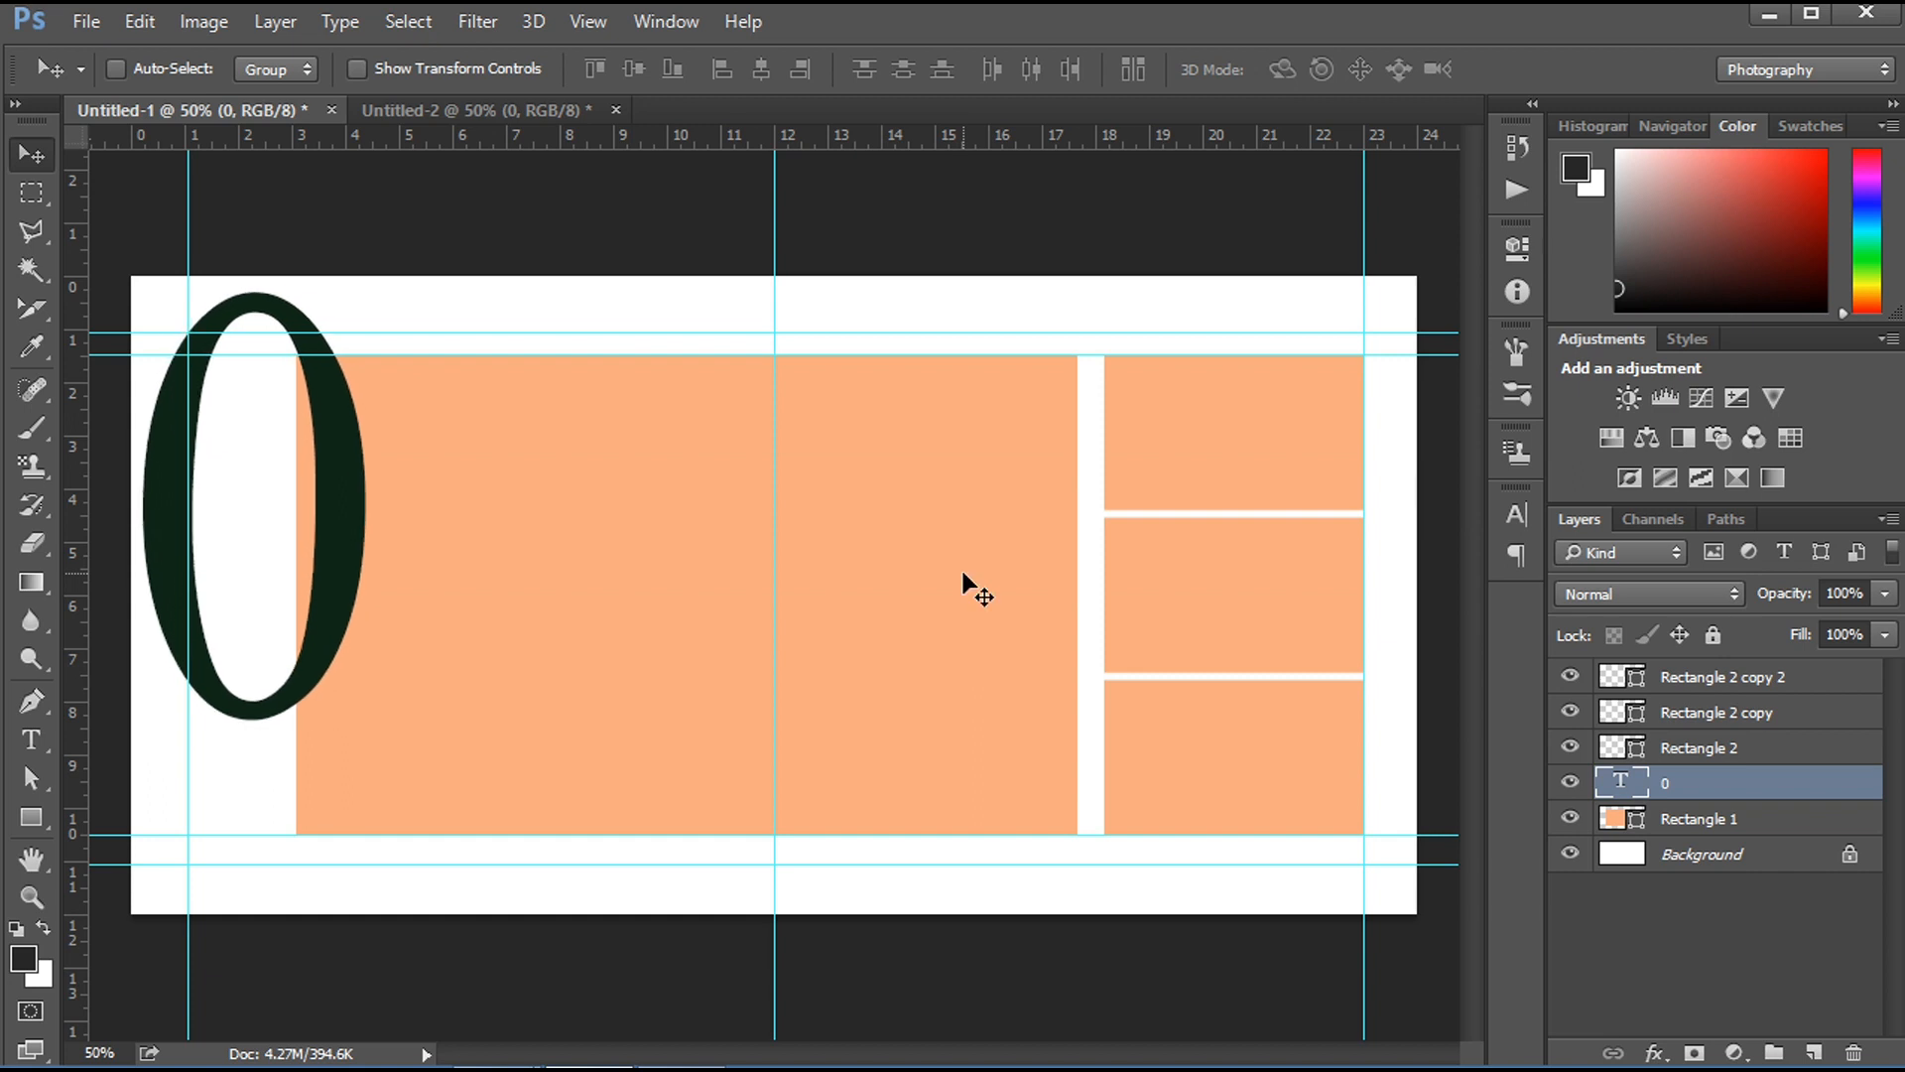
key(Up)
key(Up)
key(Right)
key(Down)
key(Down)
key(Down)
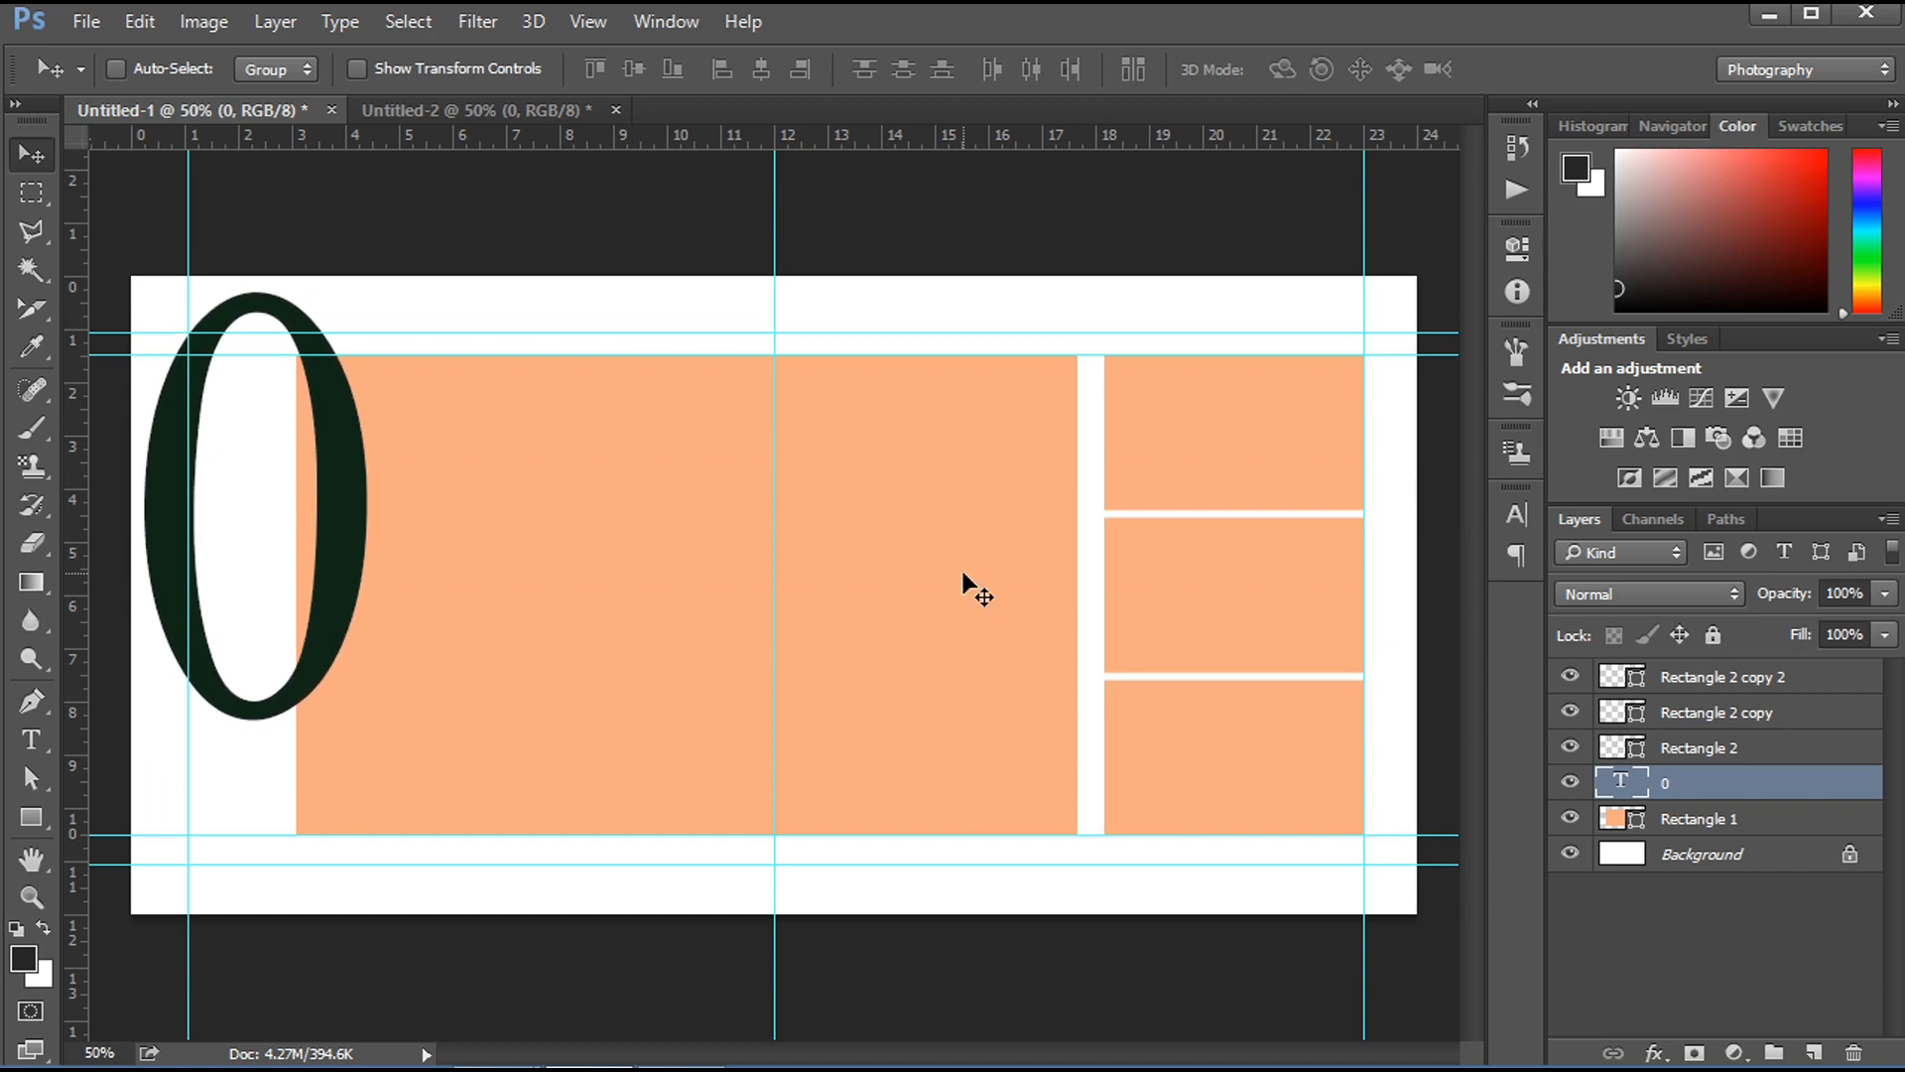
key(Right)
key(Right)
key(Right)
key(Right)
key(Left)
key(Left)
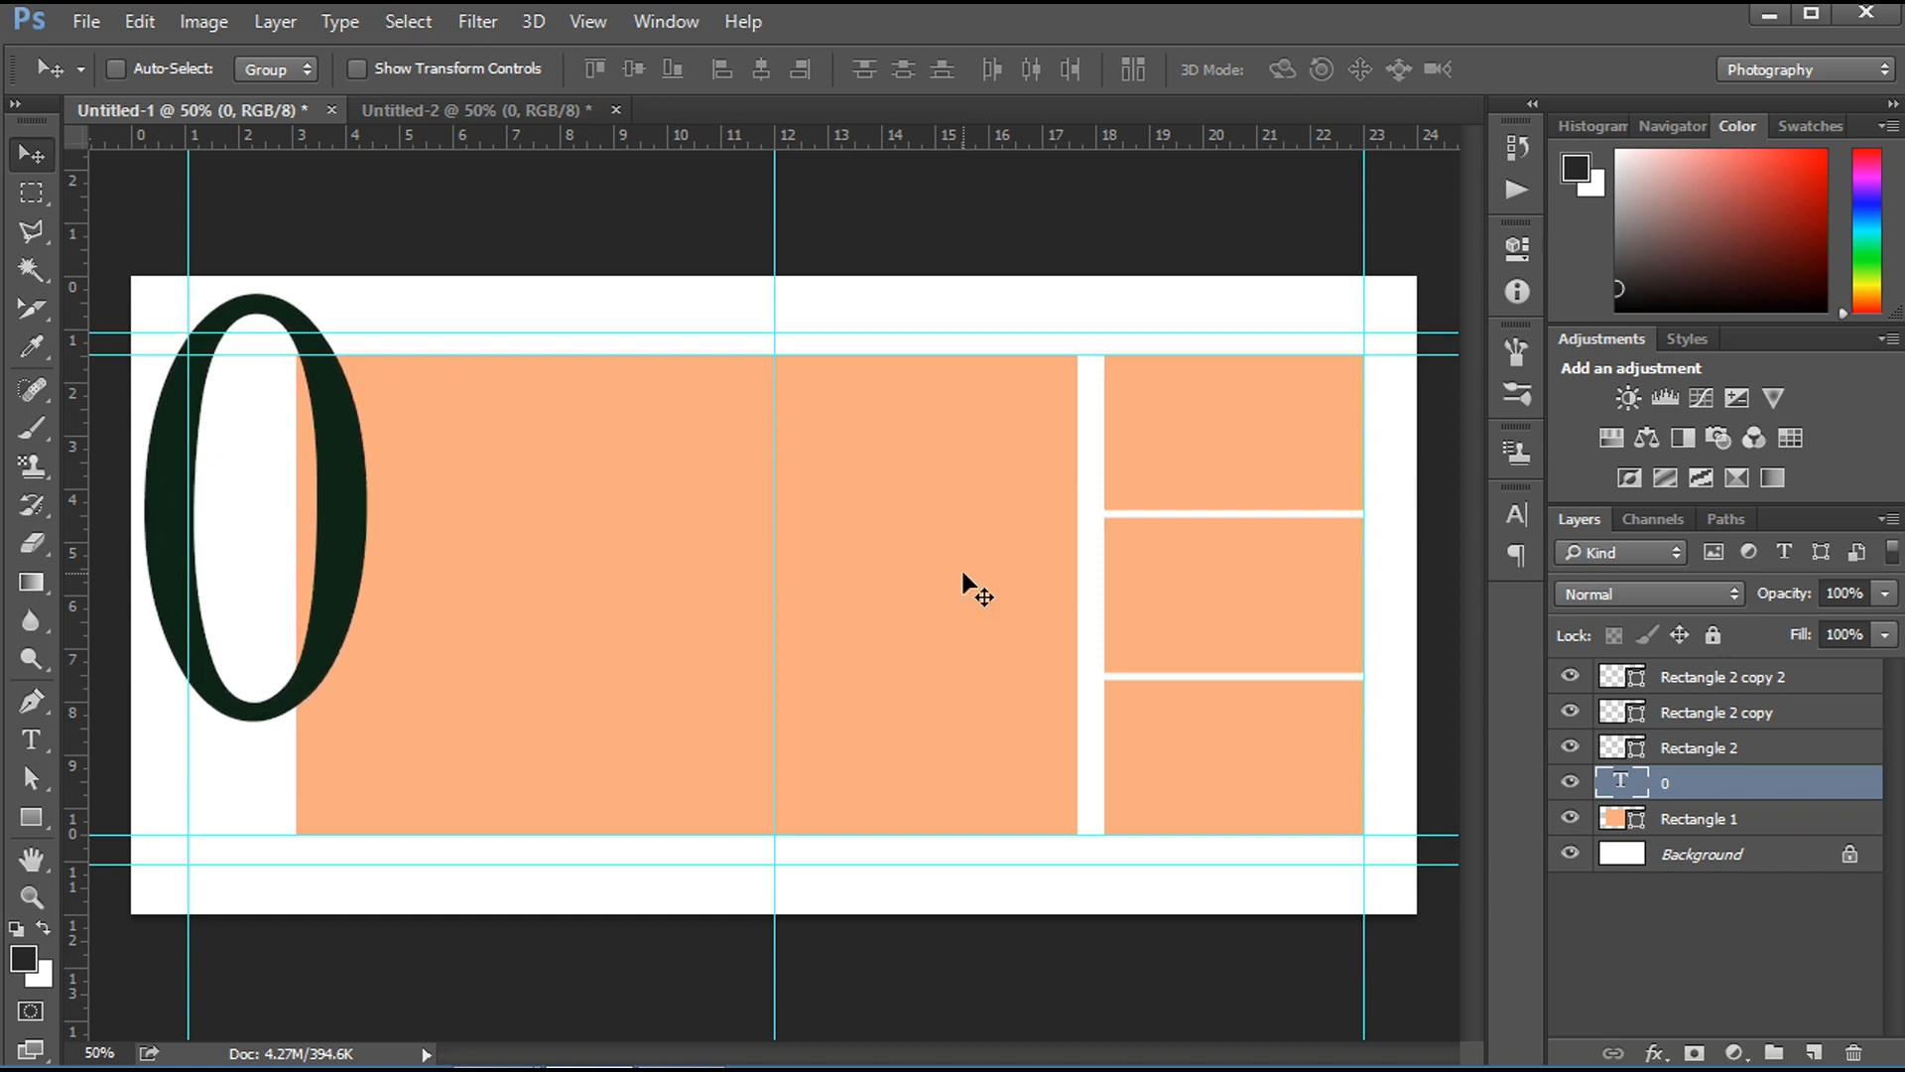
key(Up)
Copy the Hello and Baby text layers together from Untitled-2 into Untitled-1, placing them beneath the large 0.
click(504, 107)
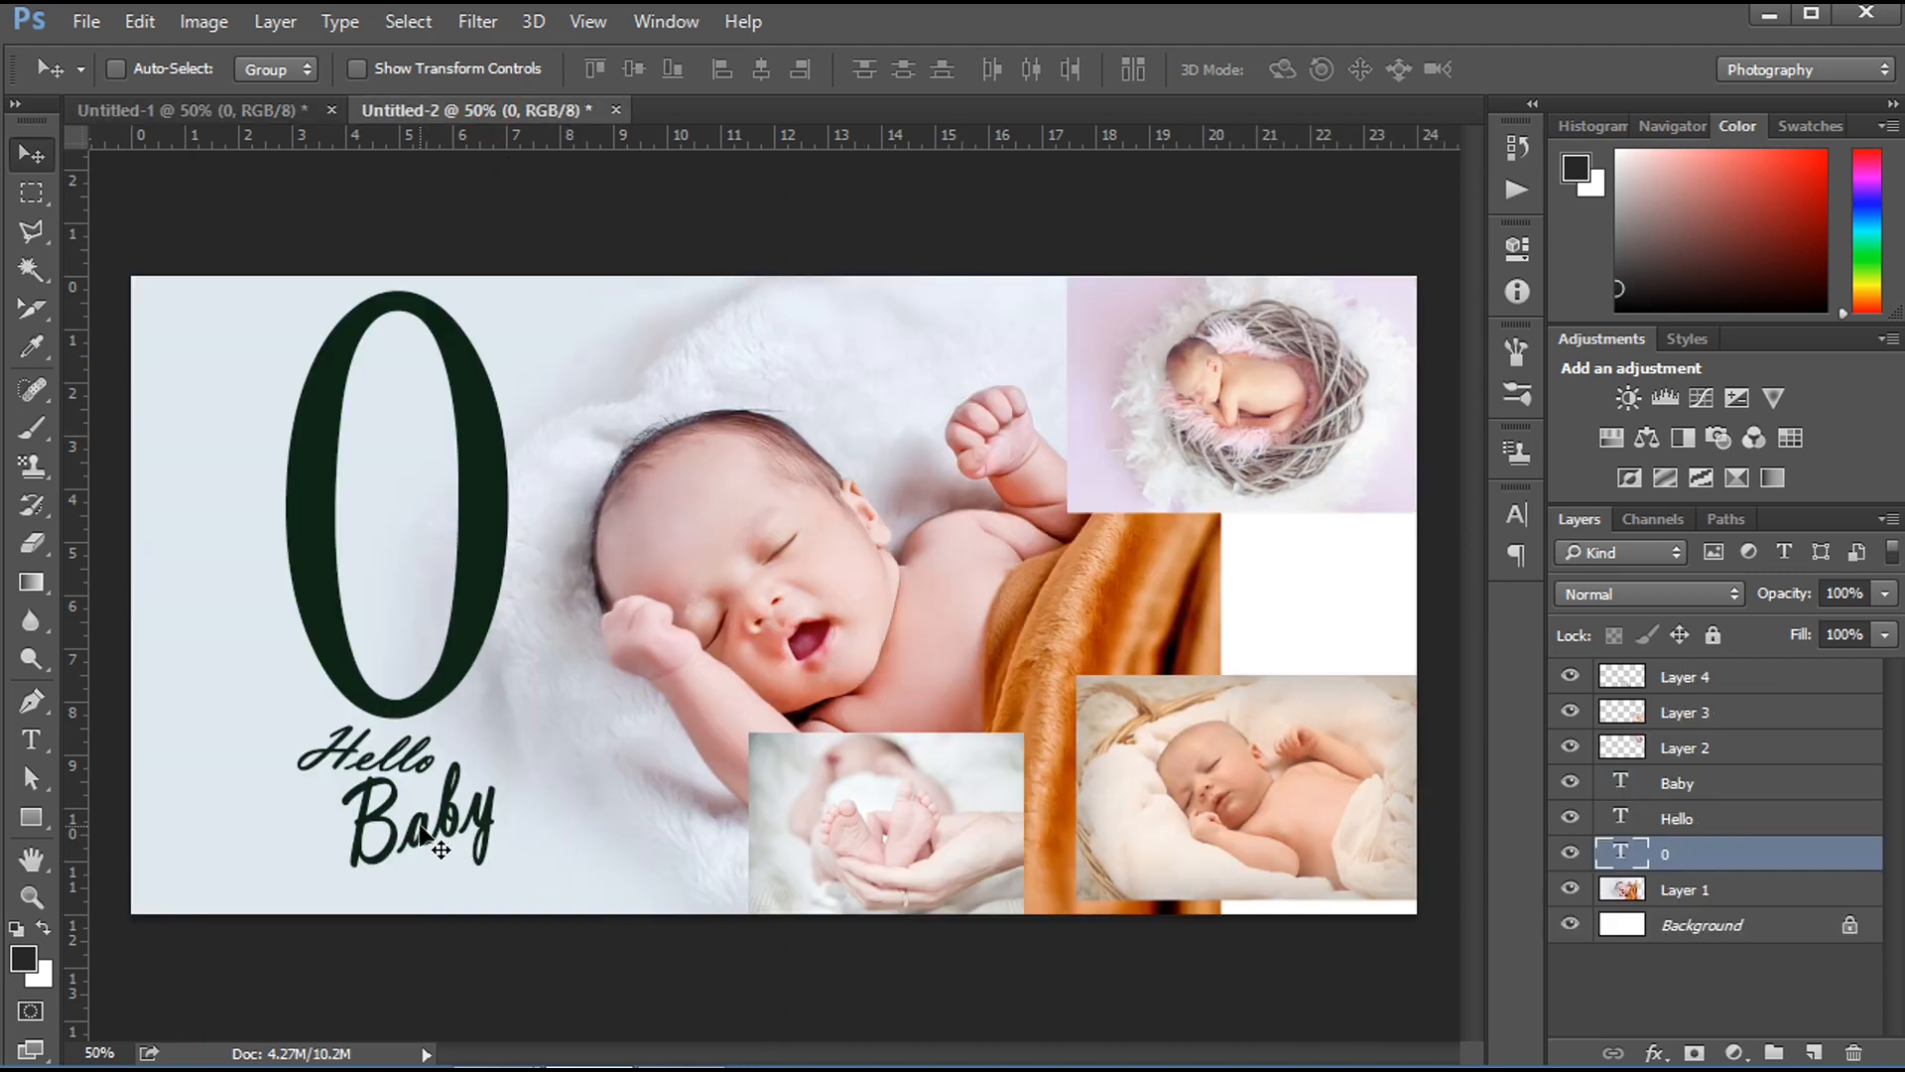
click(1751, 784)
shift+click(1732, 819)
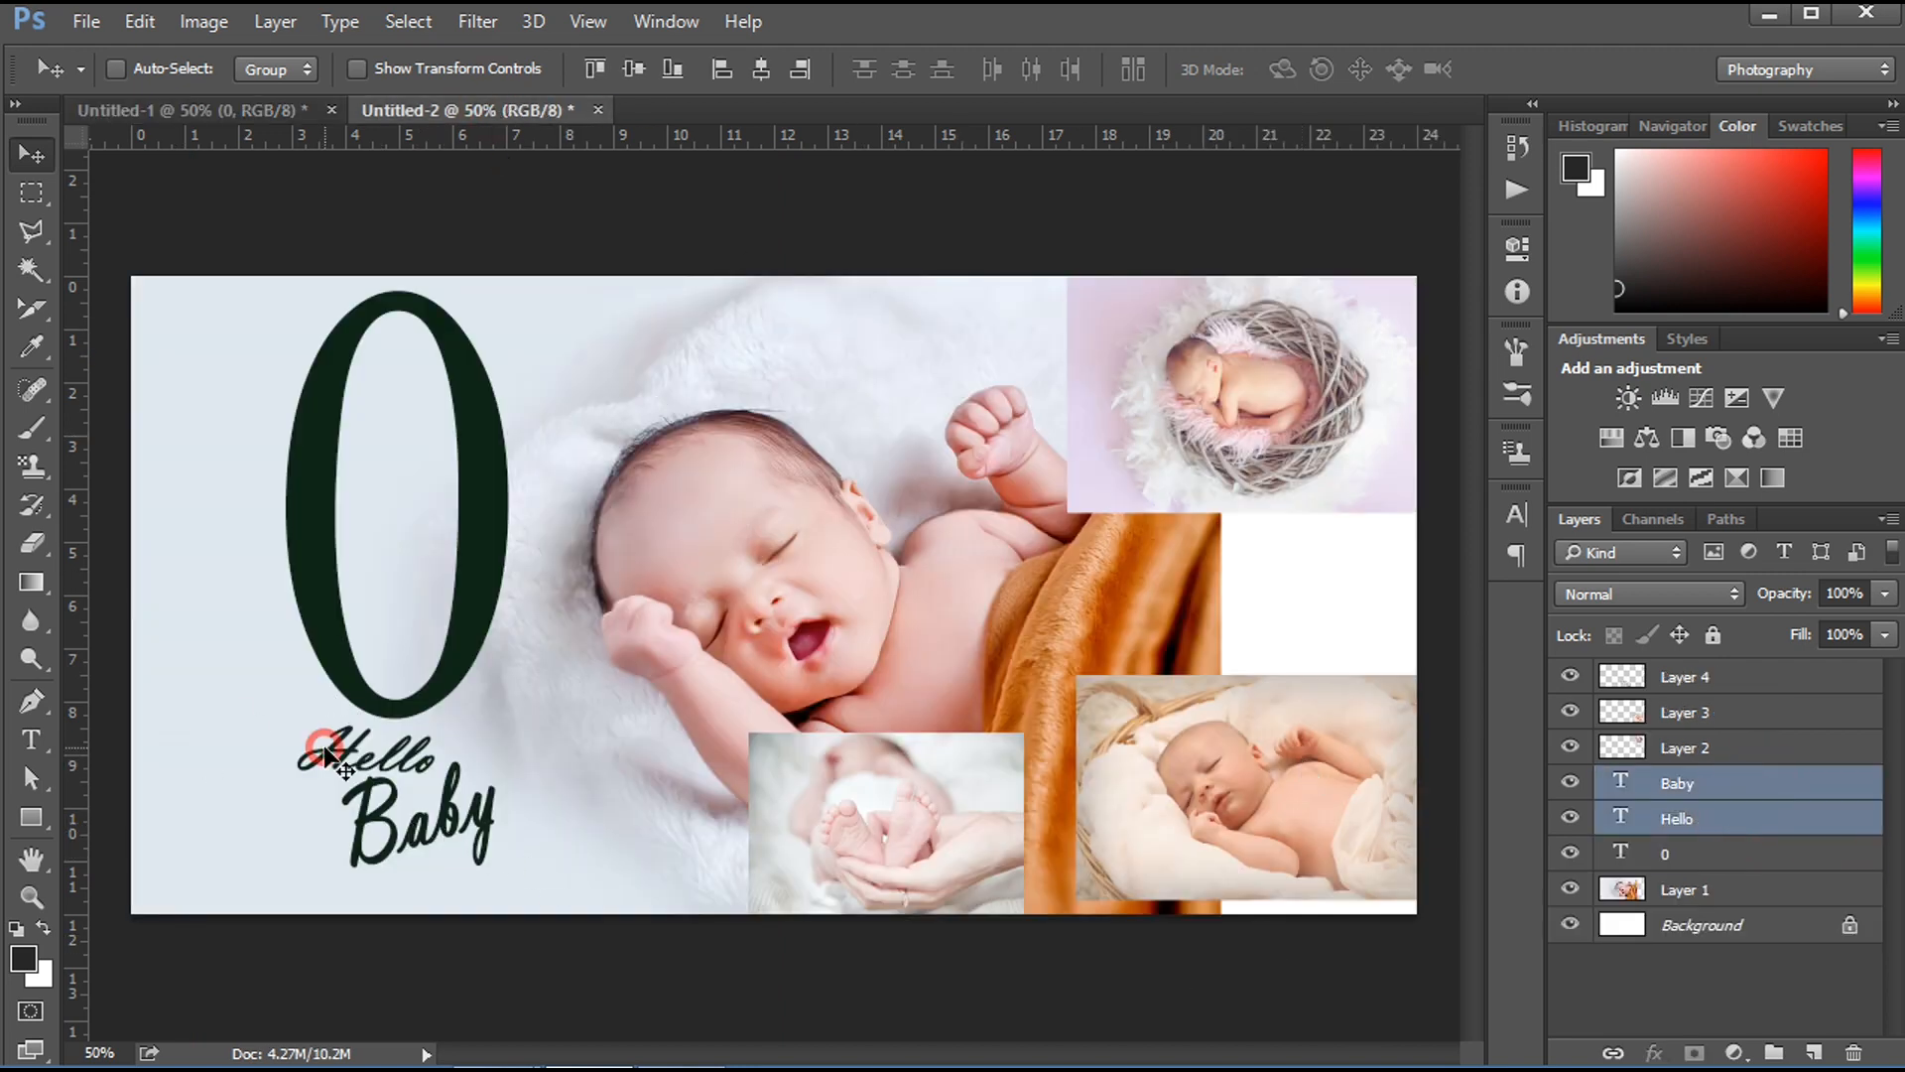
drag(308, 759, 215, 753)
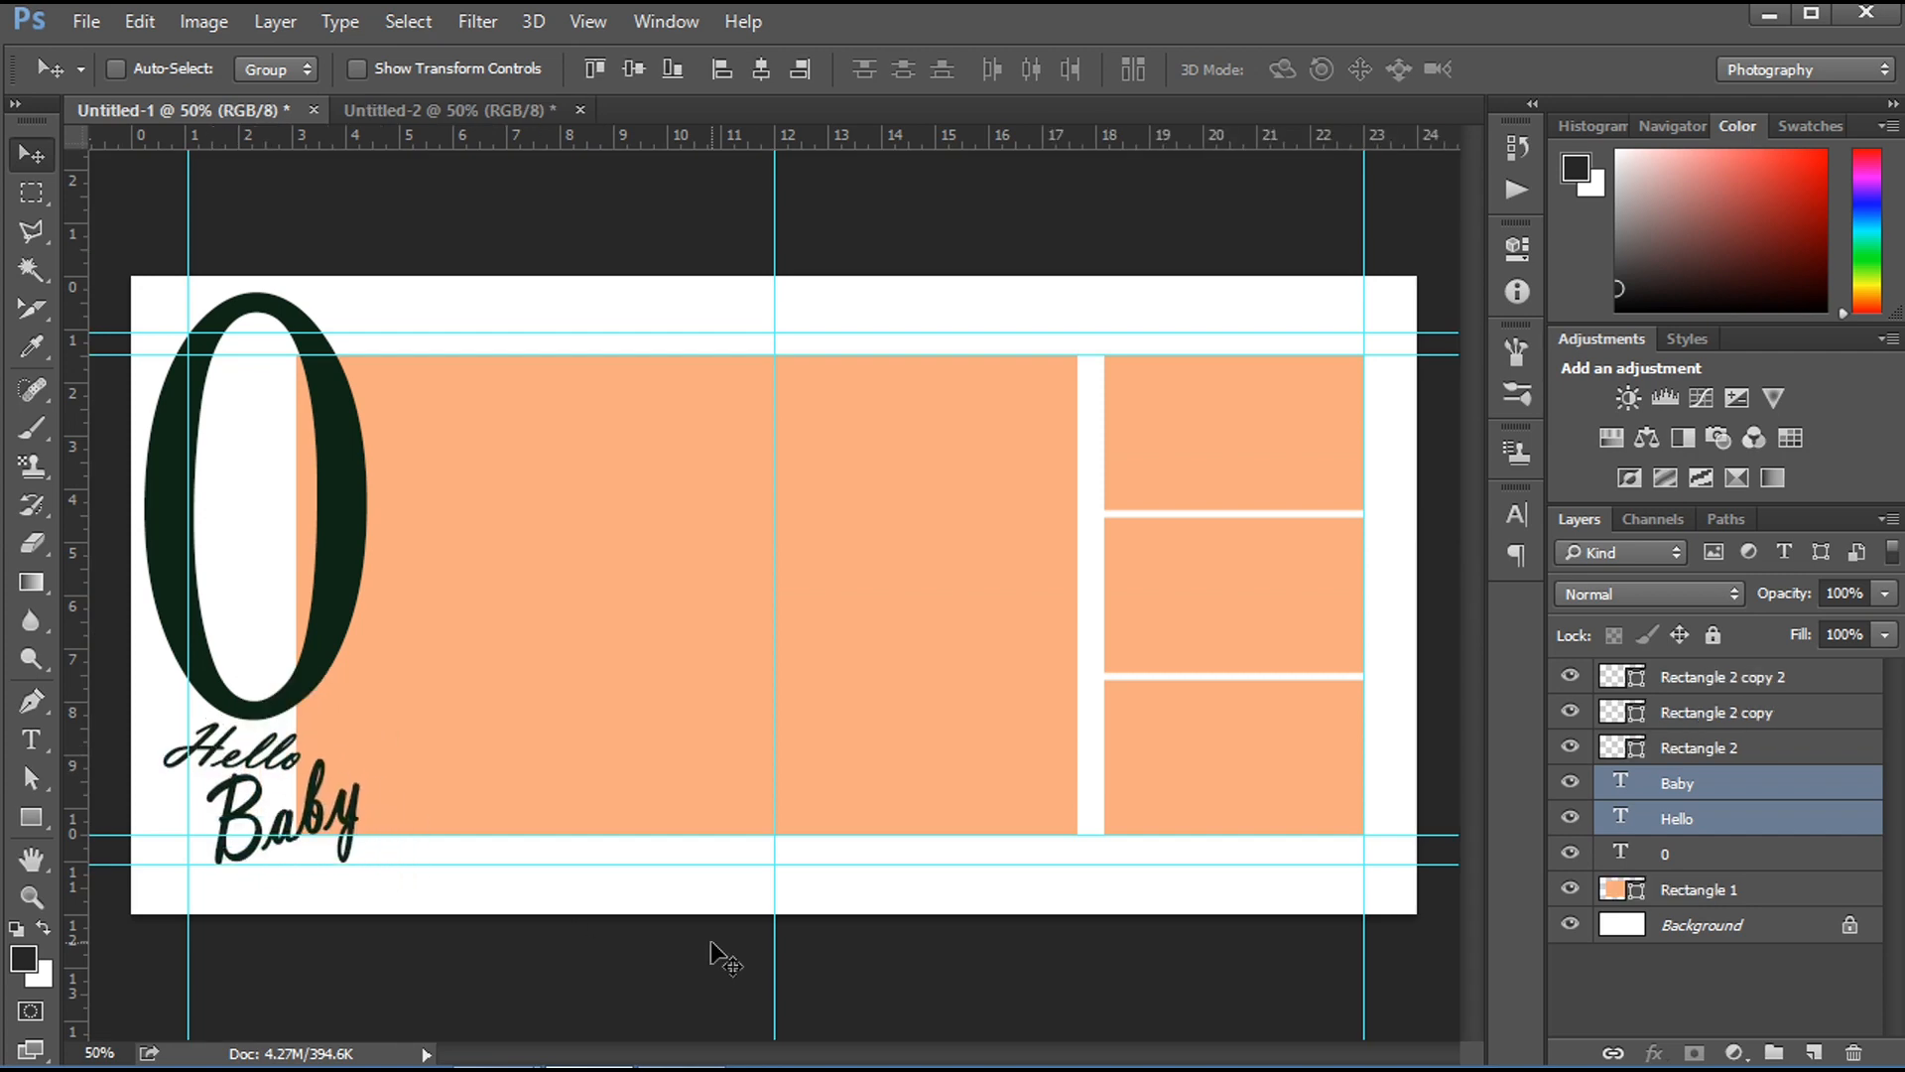
Nudge the Hello and Baby text left so that it sits closer to the spread's left edge under the 0.
key(Left)
key(Left)
key(Left)
key(Left)
key(Left)
key(Left)
key(Left)
key(Left)
key(Left)
key(Left)
key(Left)
key(Left)
key(Left)
key(Left)
key(Left)
key(Left)
key(Left)
key(Left)
key(Left)
key(Left)
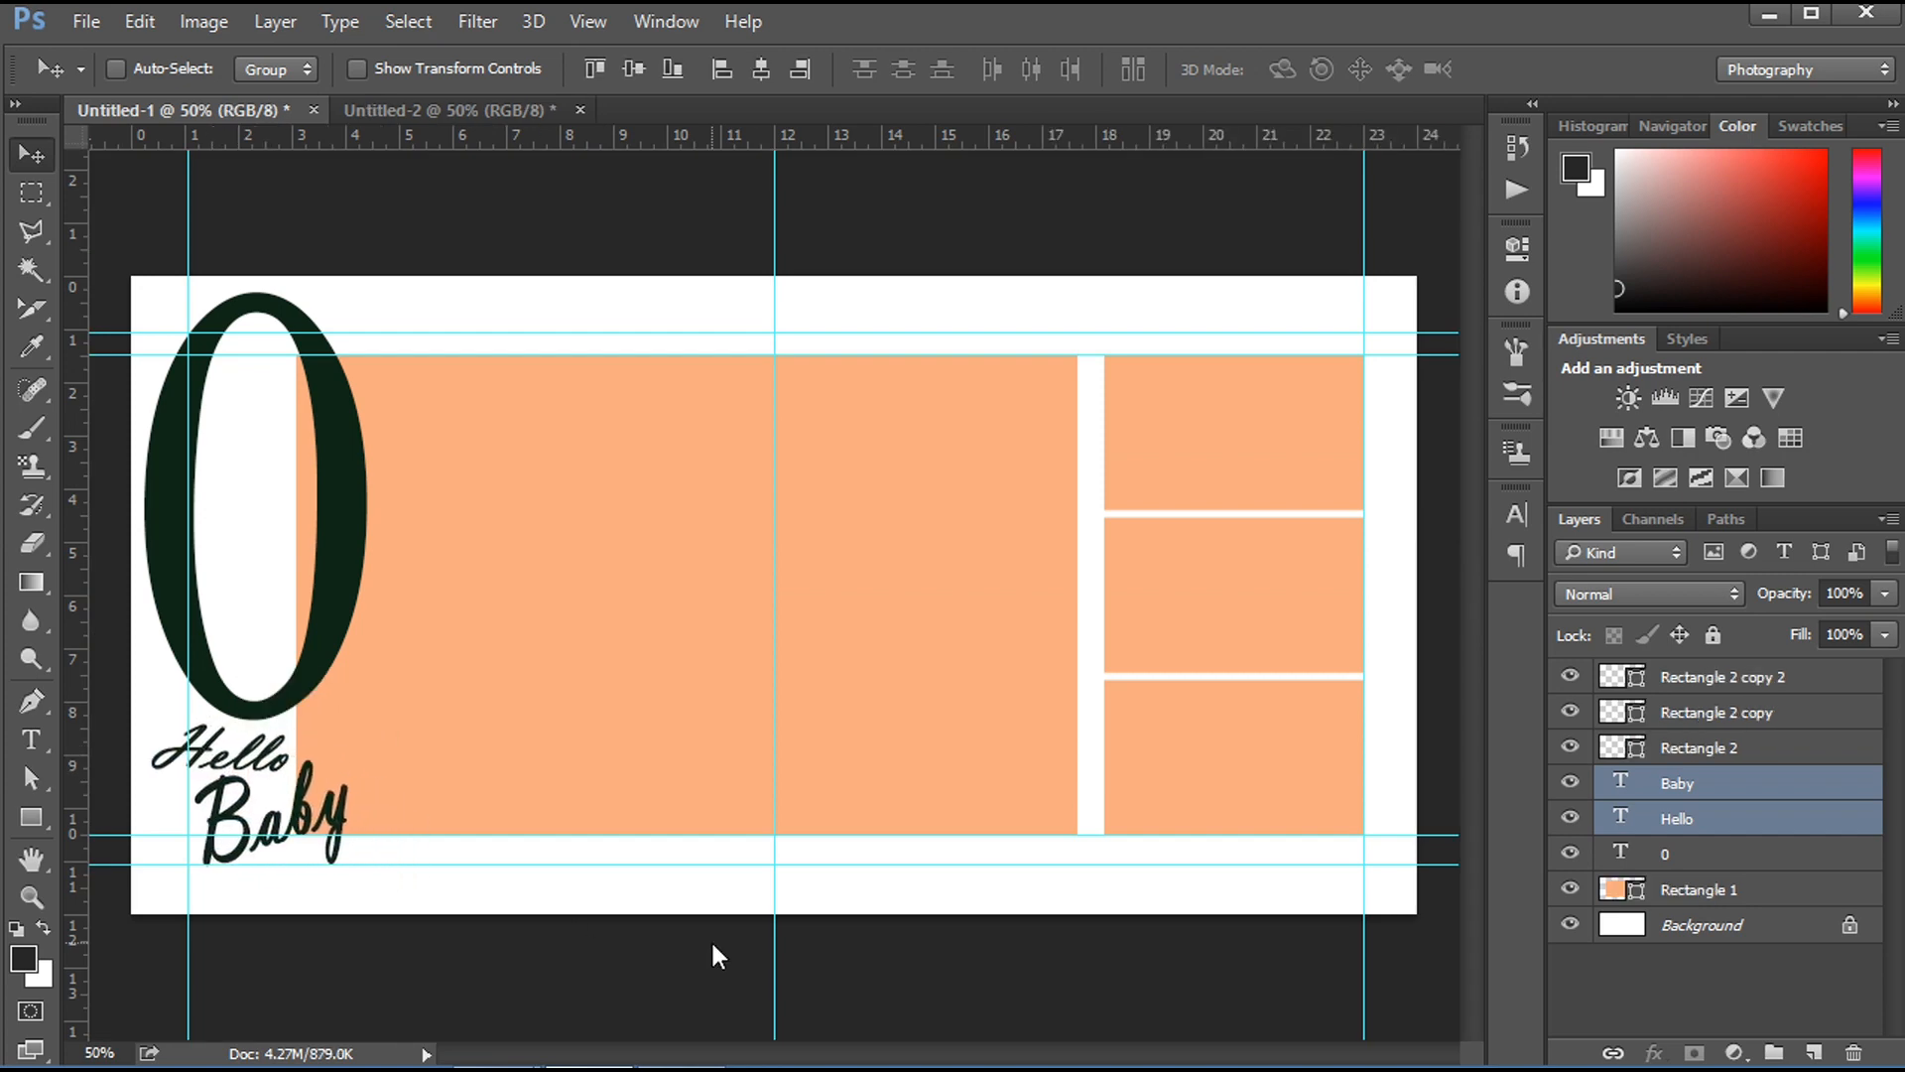
key(Left)
key(Left)
key(Left)
key(Left)
key(Left)
key(Left)
key(Left)
key(Left)
key(Left)
key(Left)
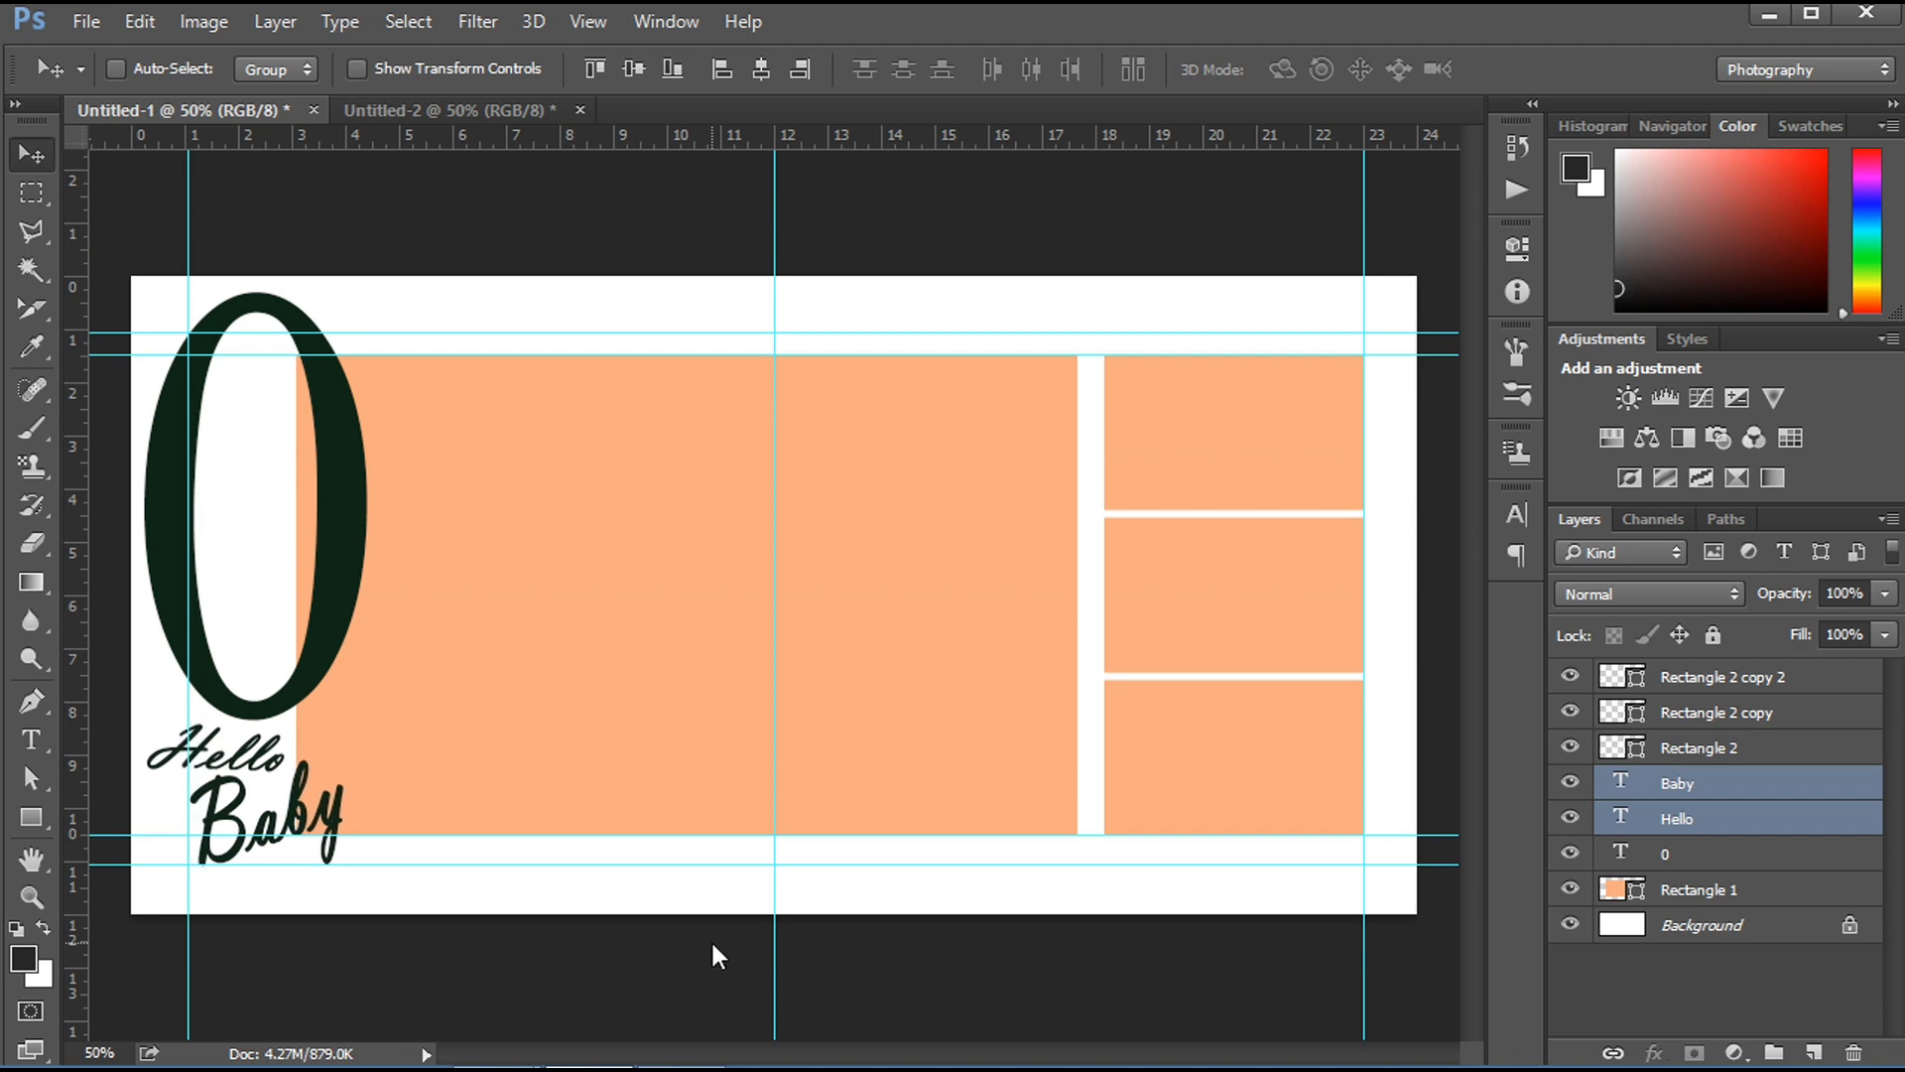
Copy the large yawning baby photo from Untitled-2, clip it to the large rectangle, and shift it left within the frame.
ctrl+click(596, 620)
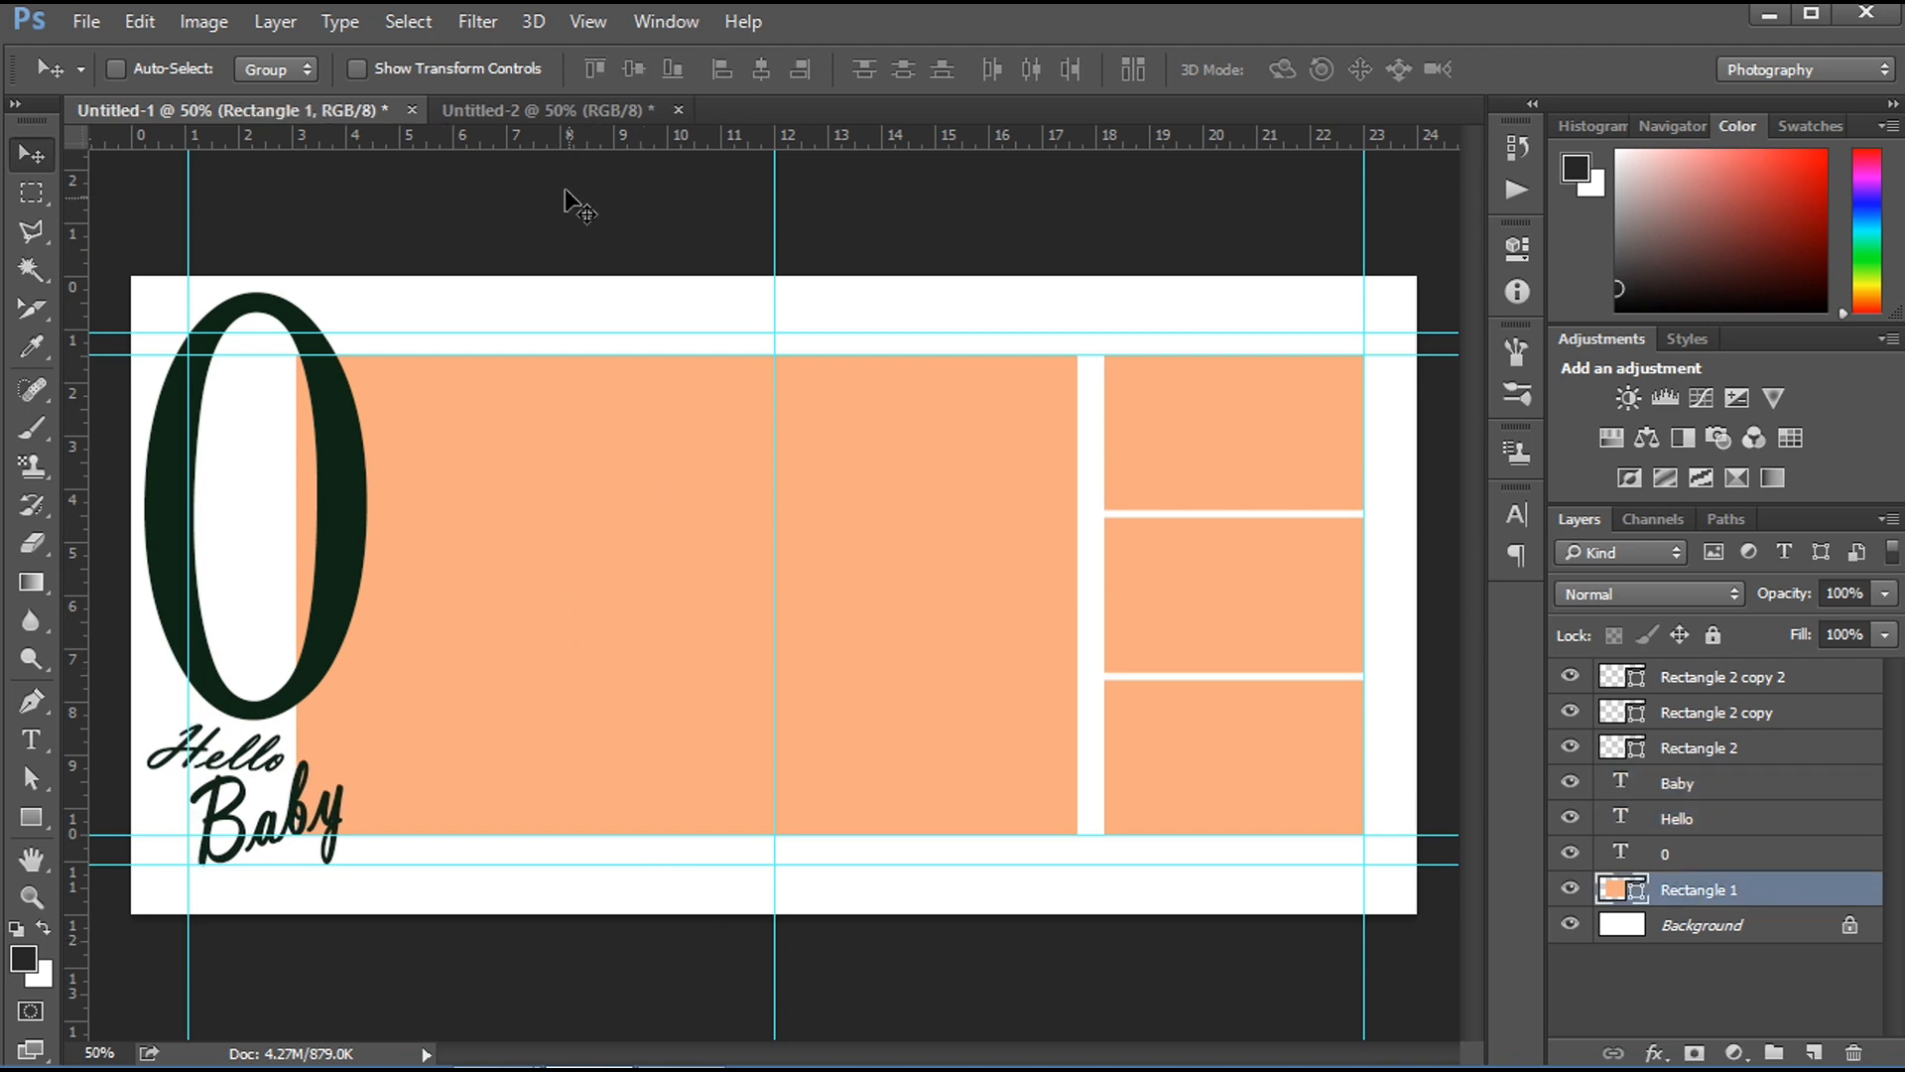
click(561, 110)
ctrl+click(758, 489)
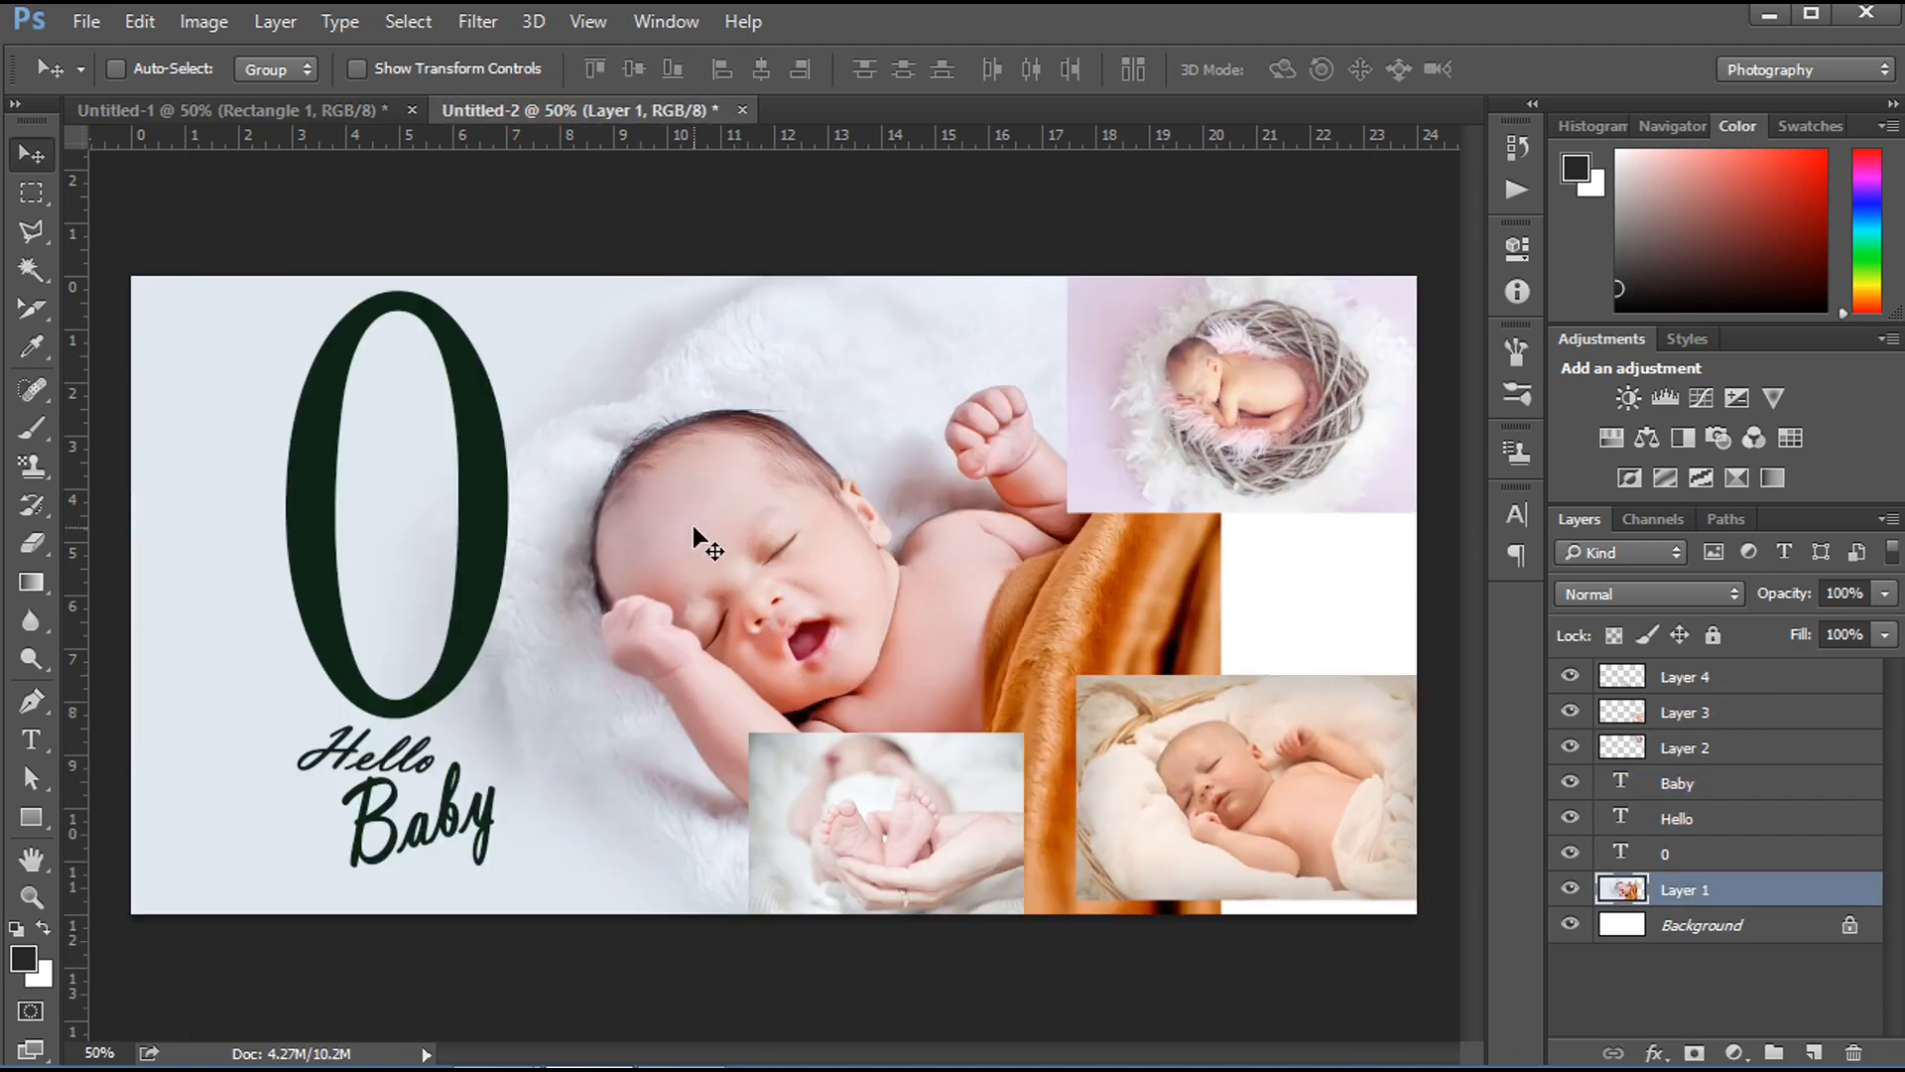
drag(692, 526, 605, 496)
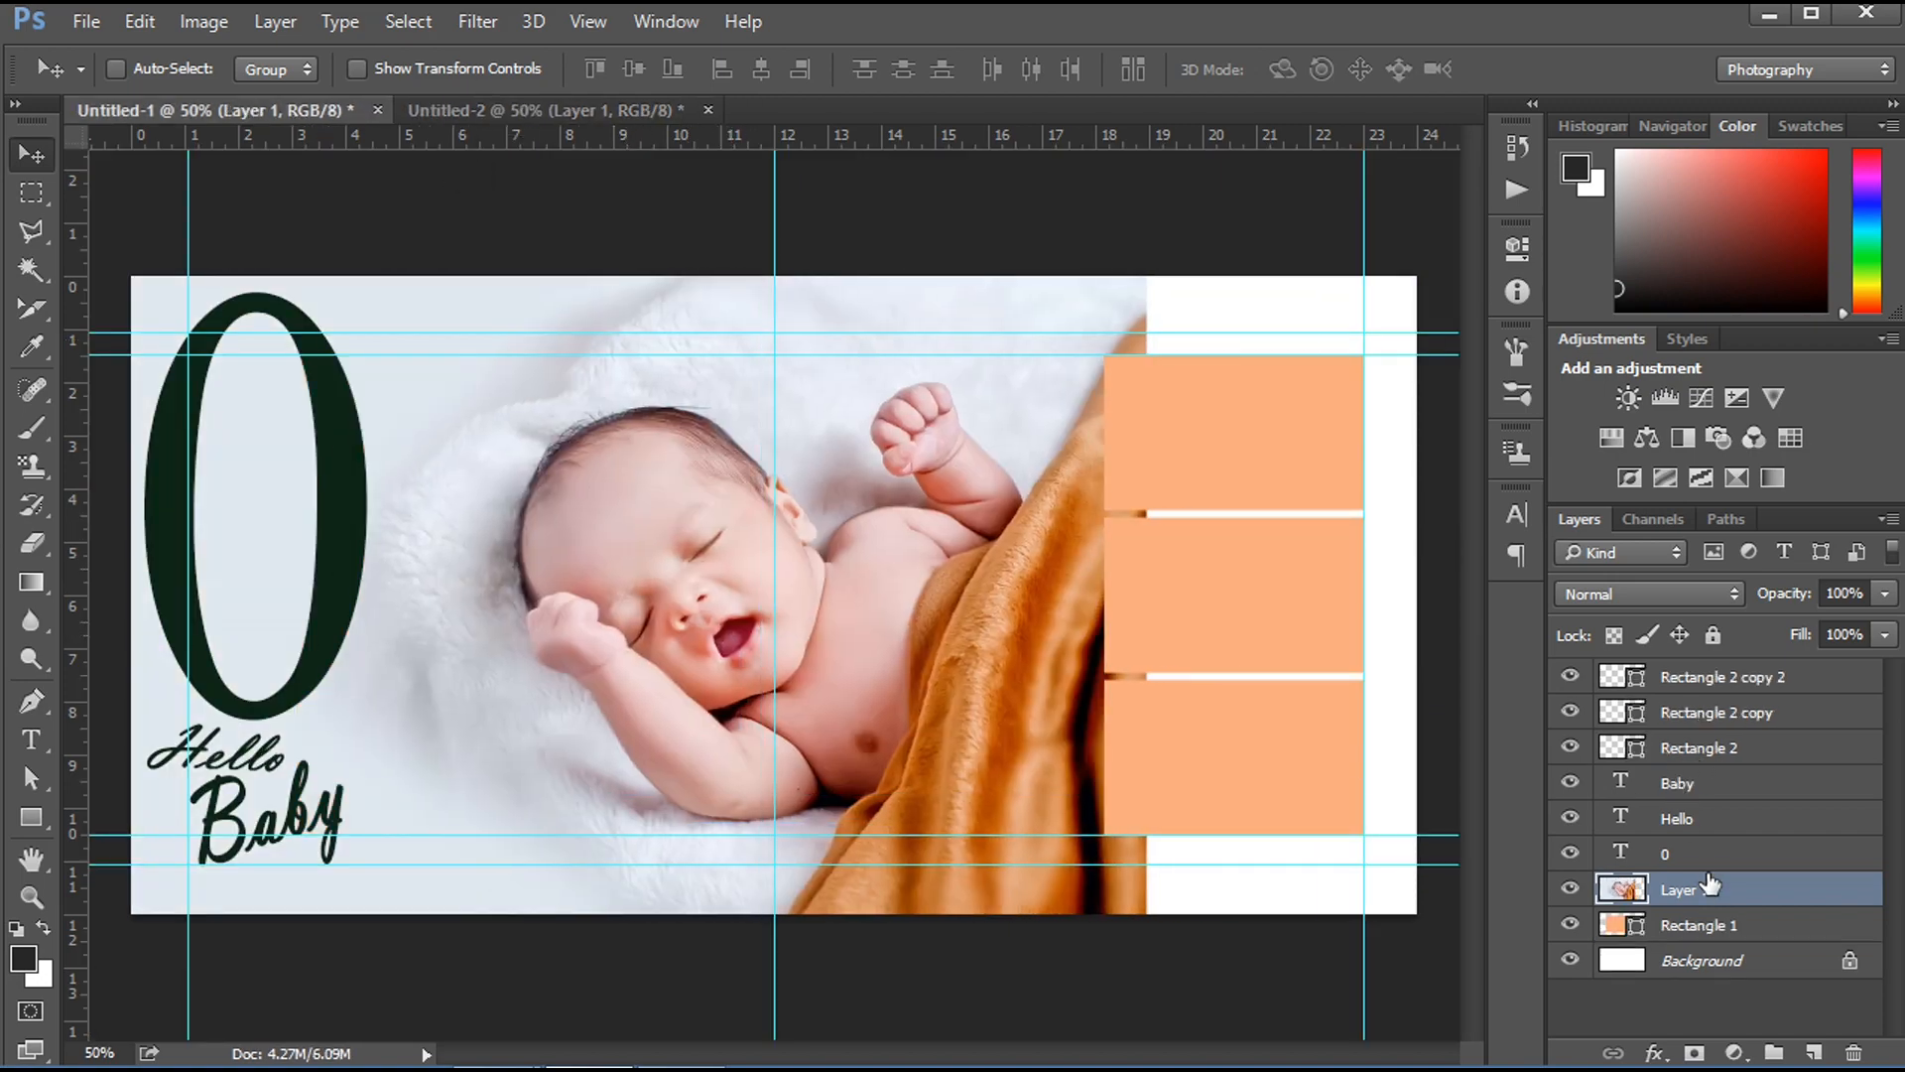
alt+click(1720, 907)
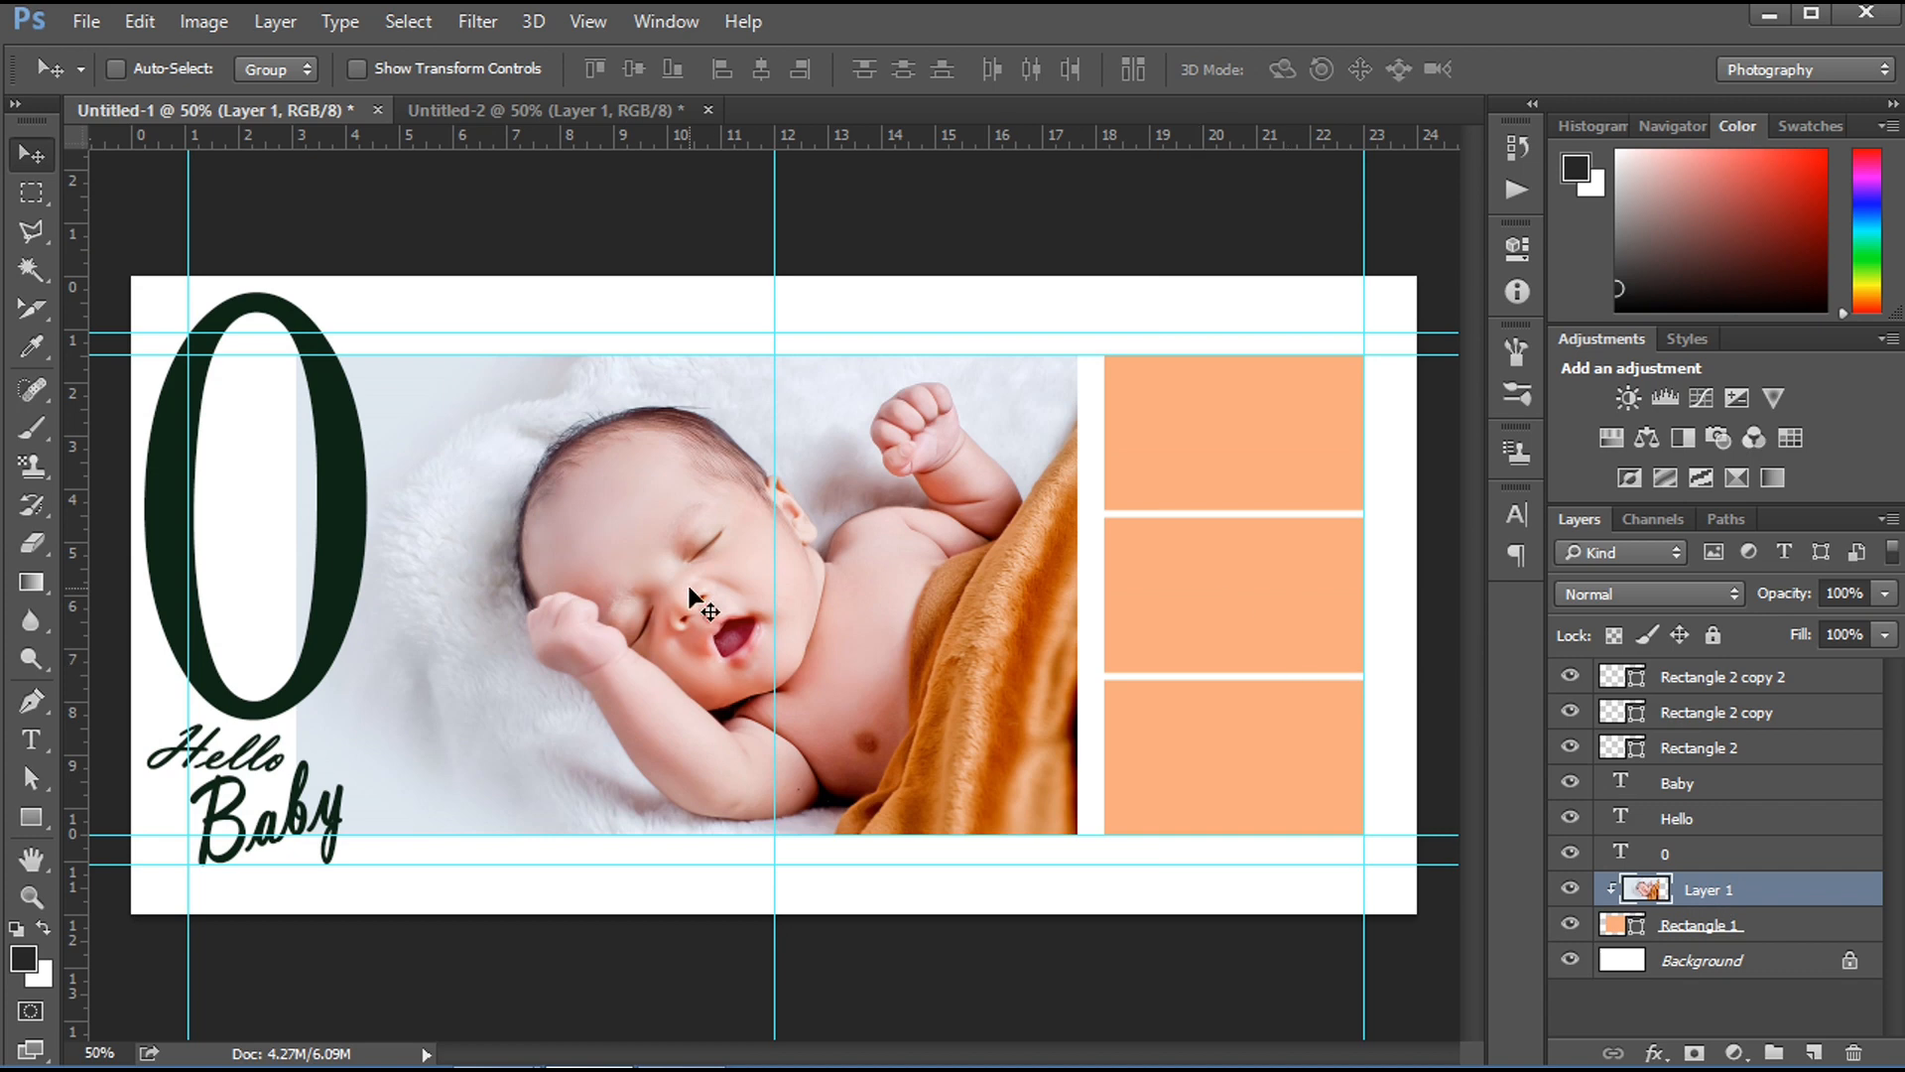
drag(691, 591, 592, 597)
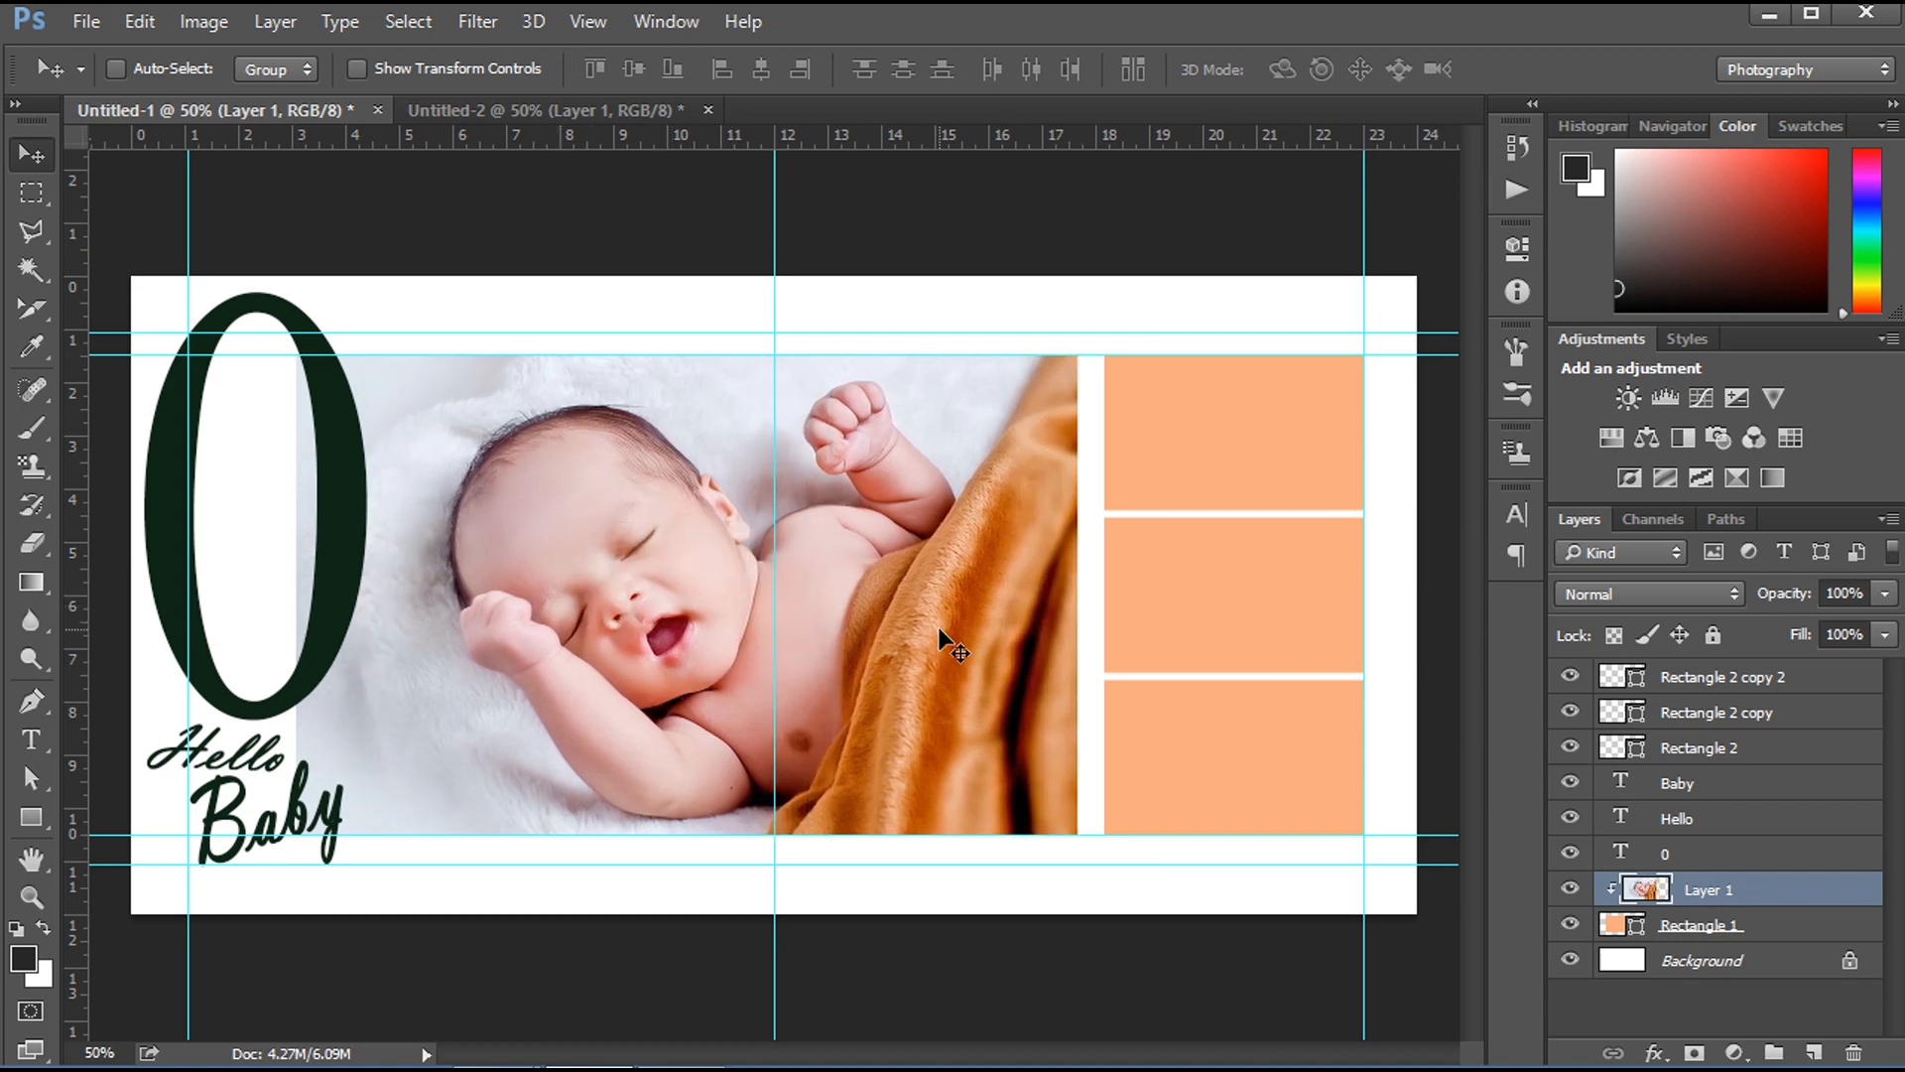
Copy the baby-in-nest photo from Untitled-2, clip it to the top small rectangle, and fine-tune its vertical position.
ctrl+click(1254, 443)
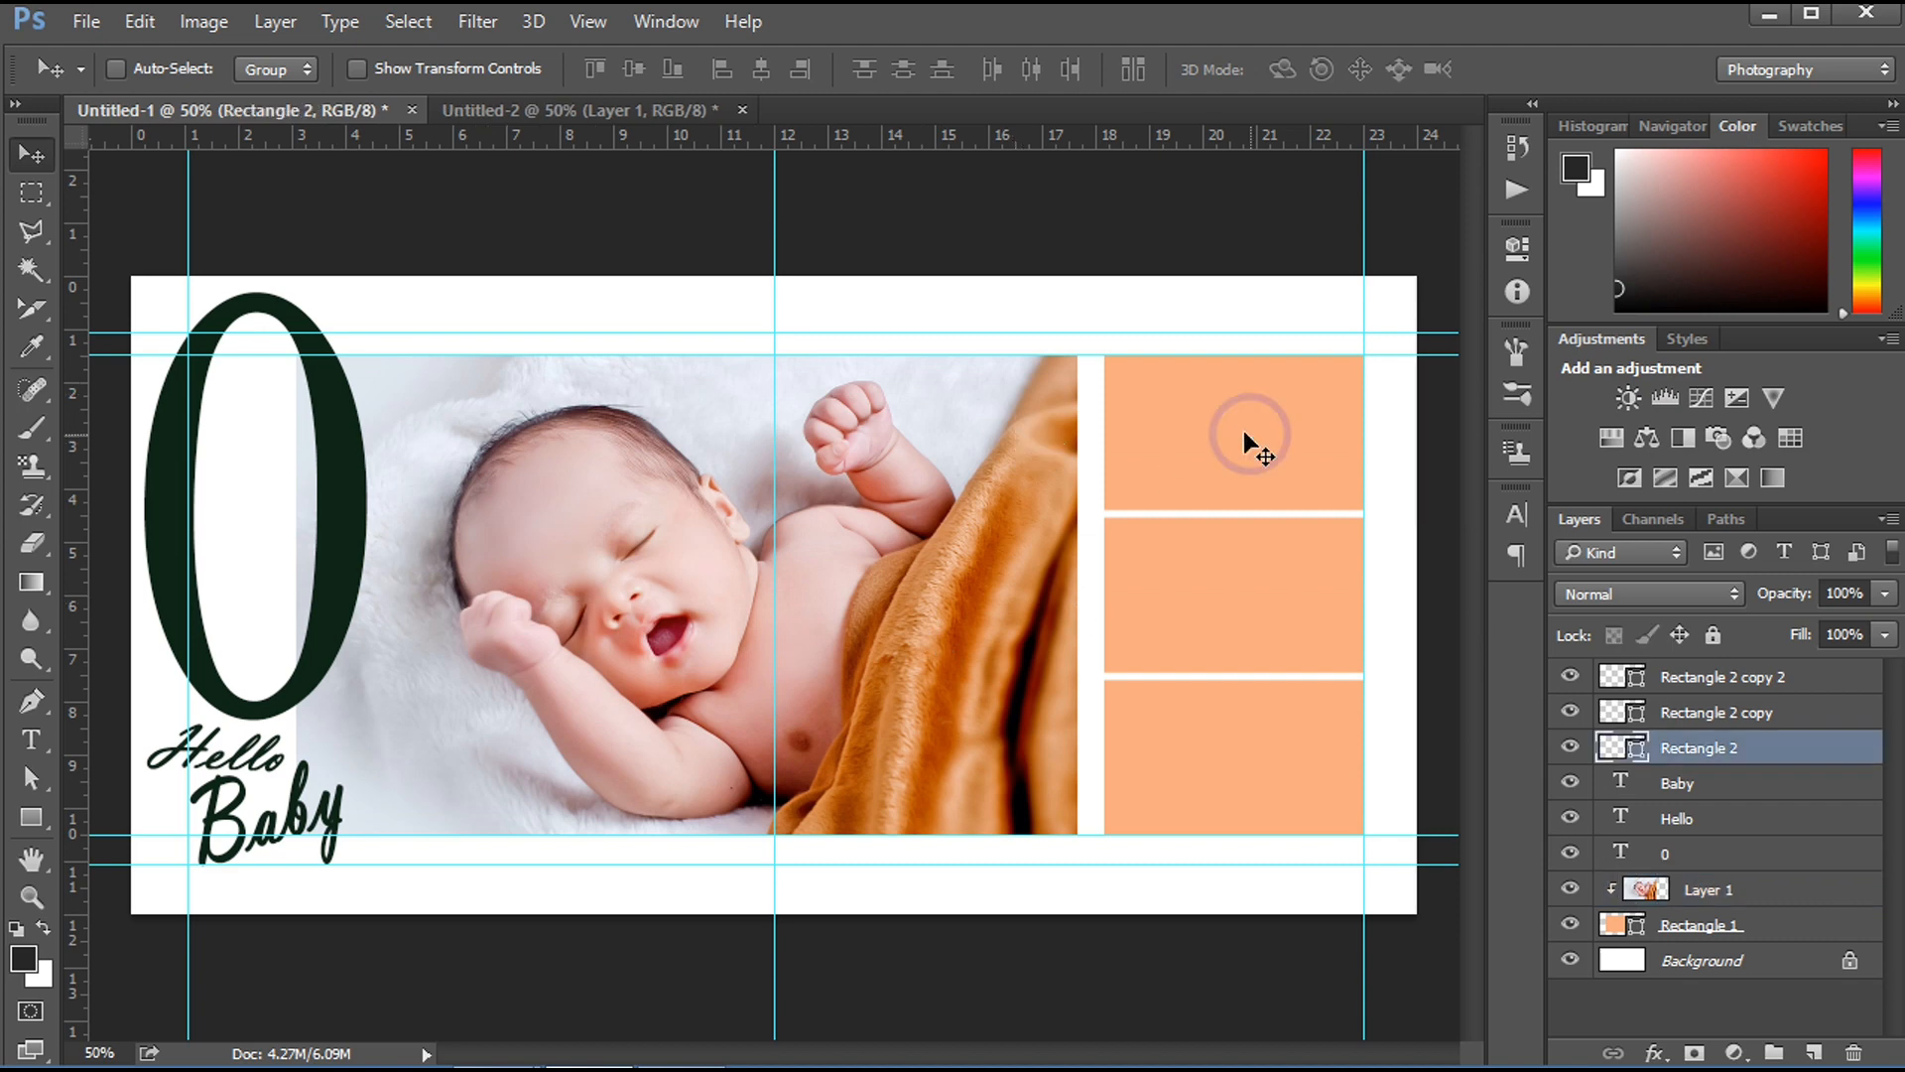
click(651, 113)
drag(1140, 419, 571, 333)
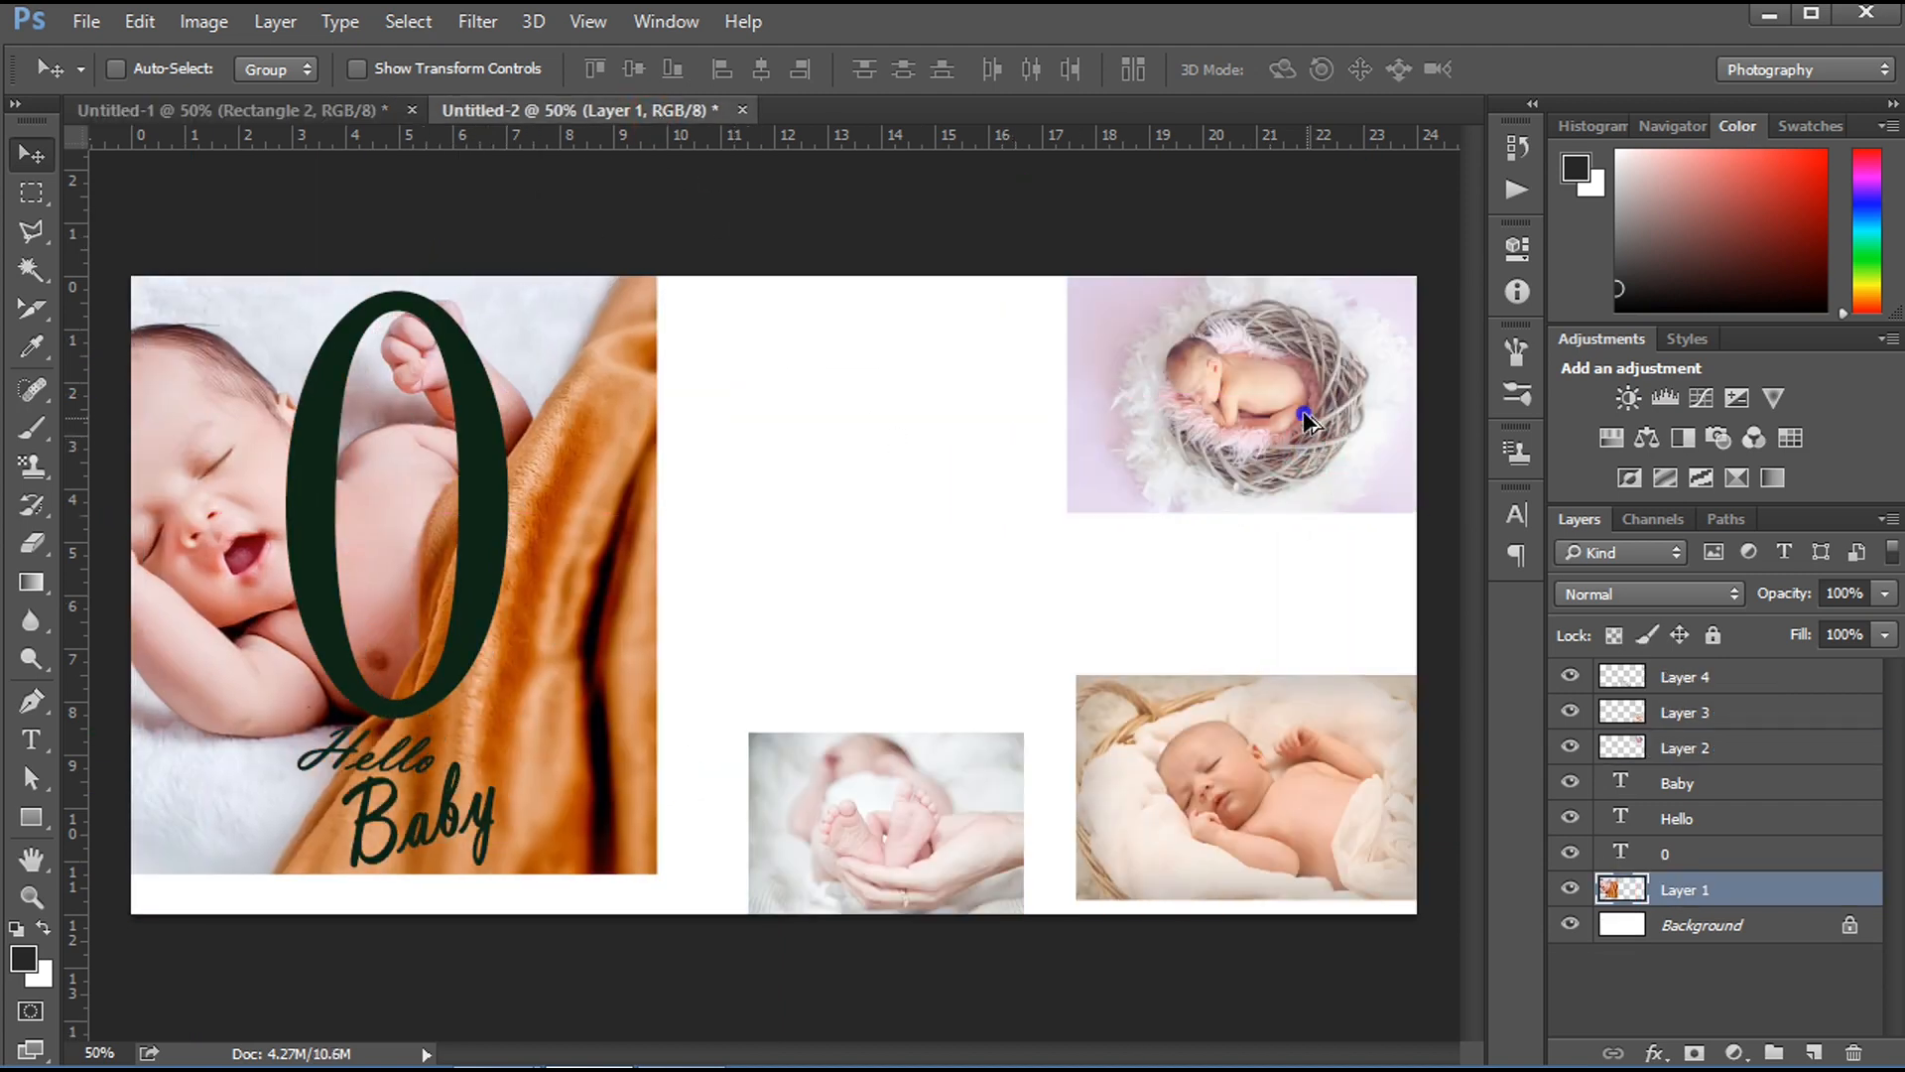
ctrl+drag(1200, 377, 1249, 440)
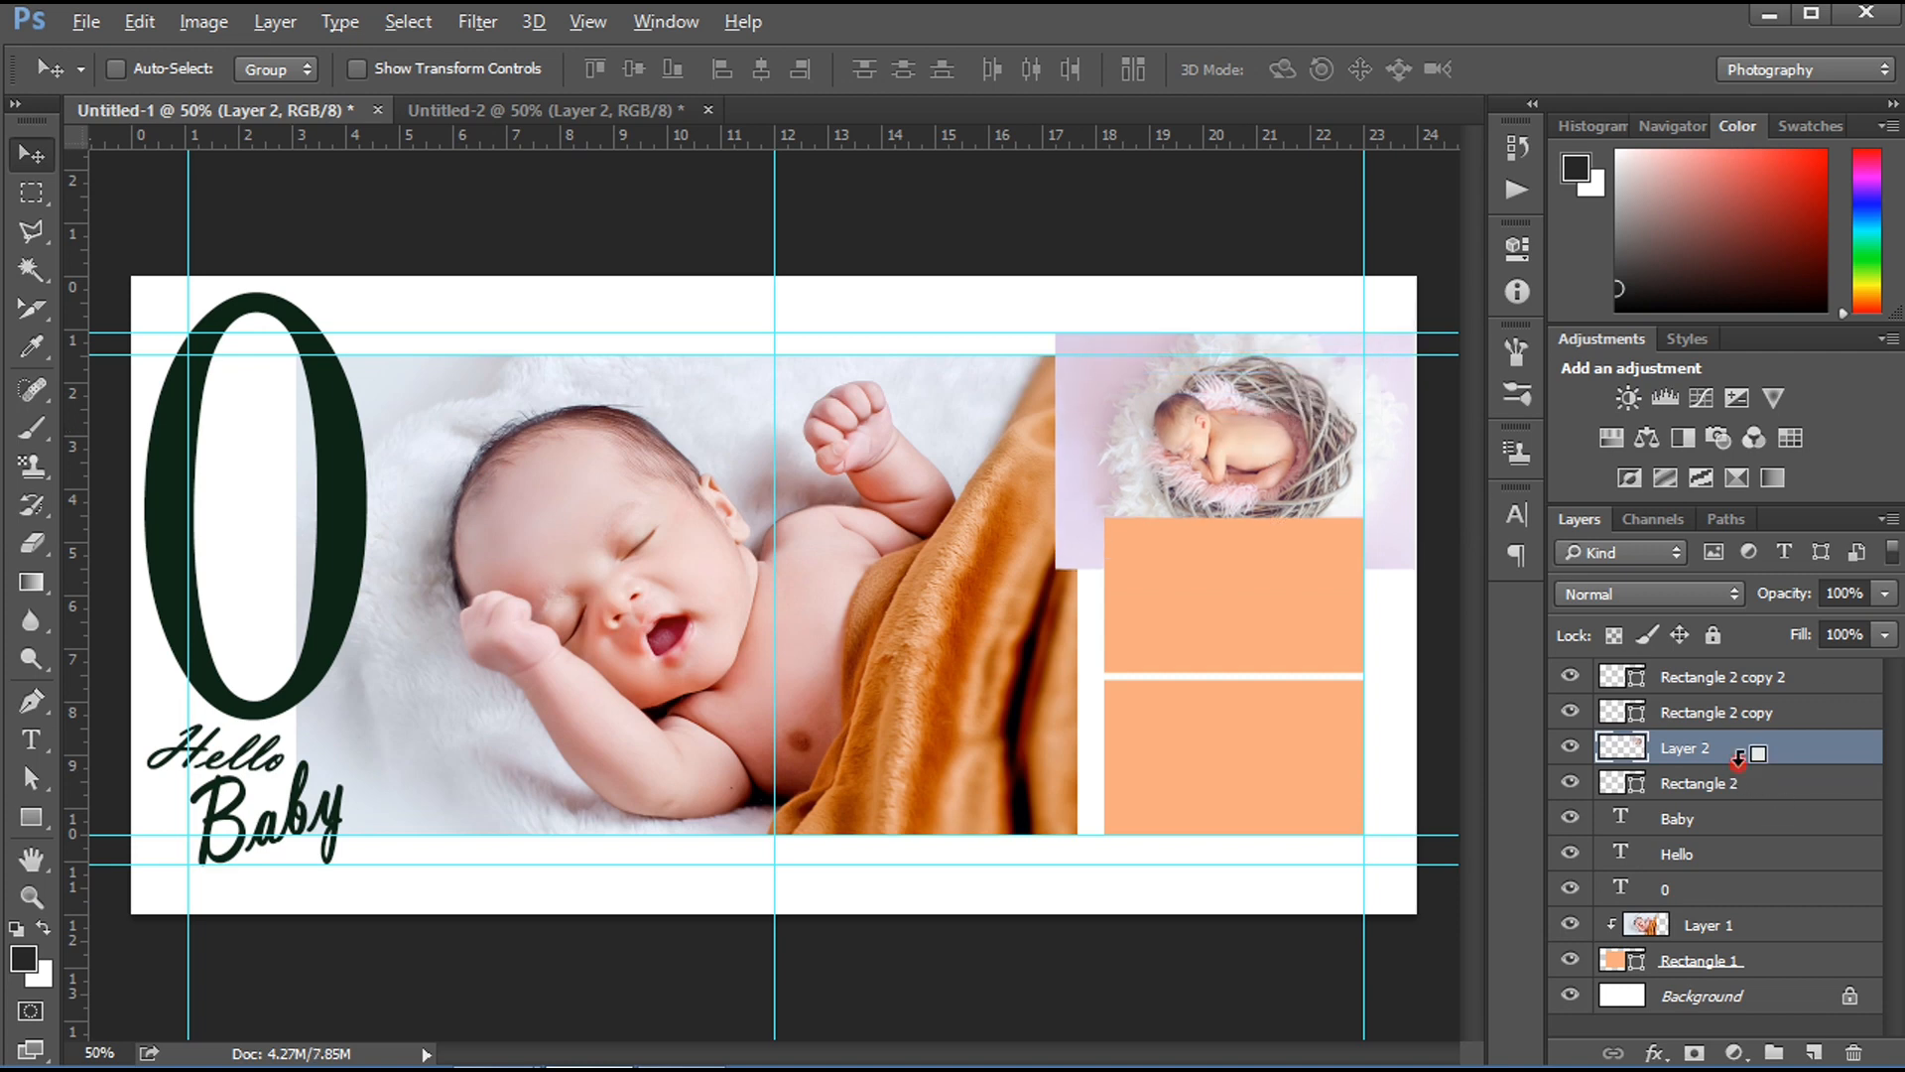
alt+click(1744, 776)
key(Down)
key(Down)
key(Down)
key(Down)
key(Down)
key(Down)
key(Down)
key(Down)
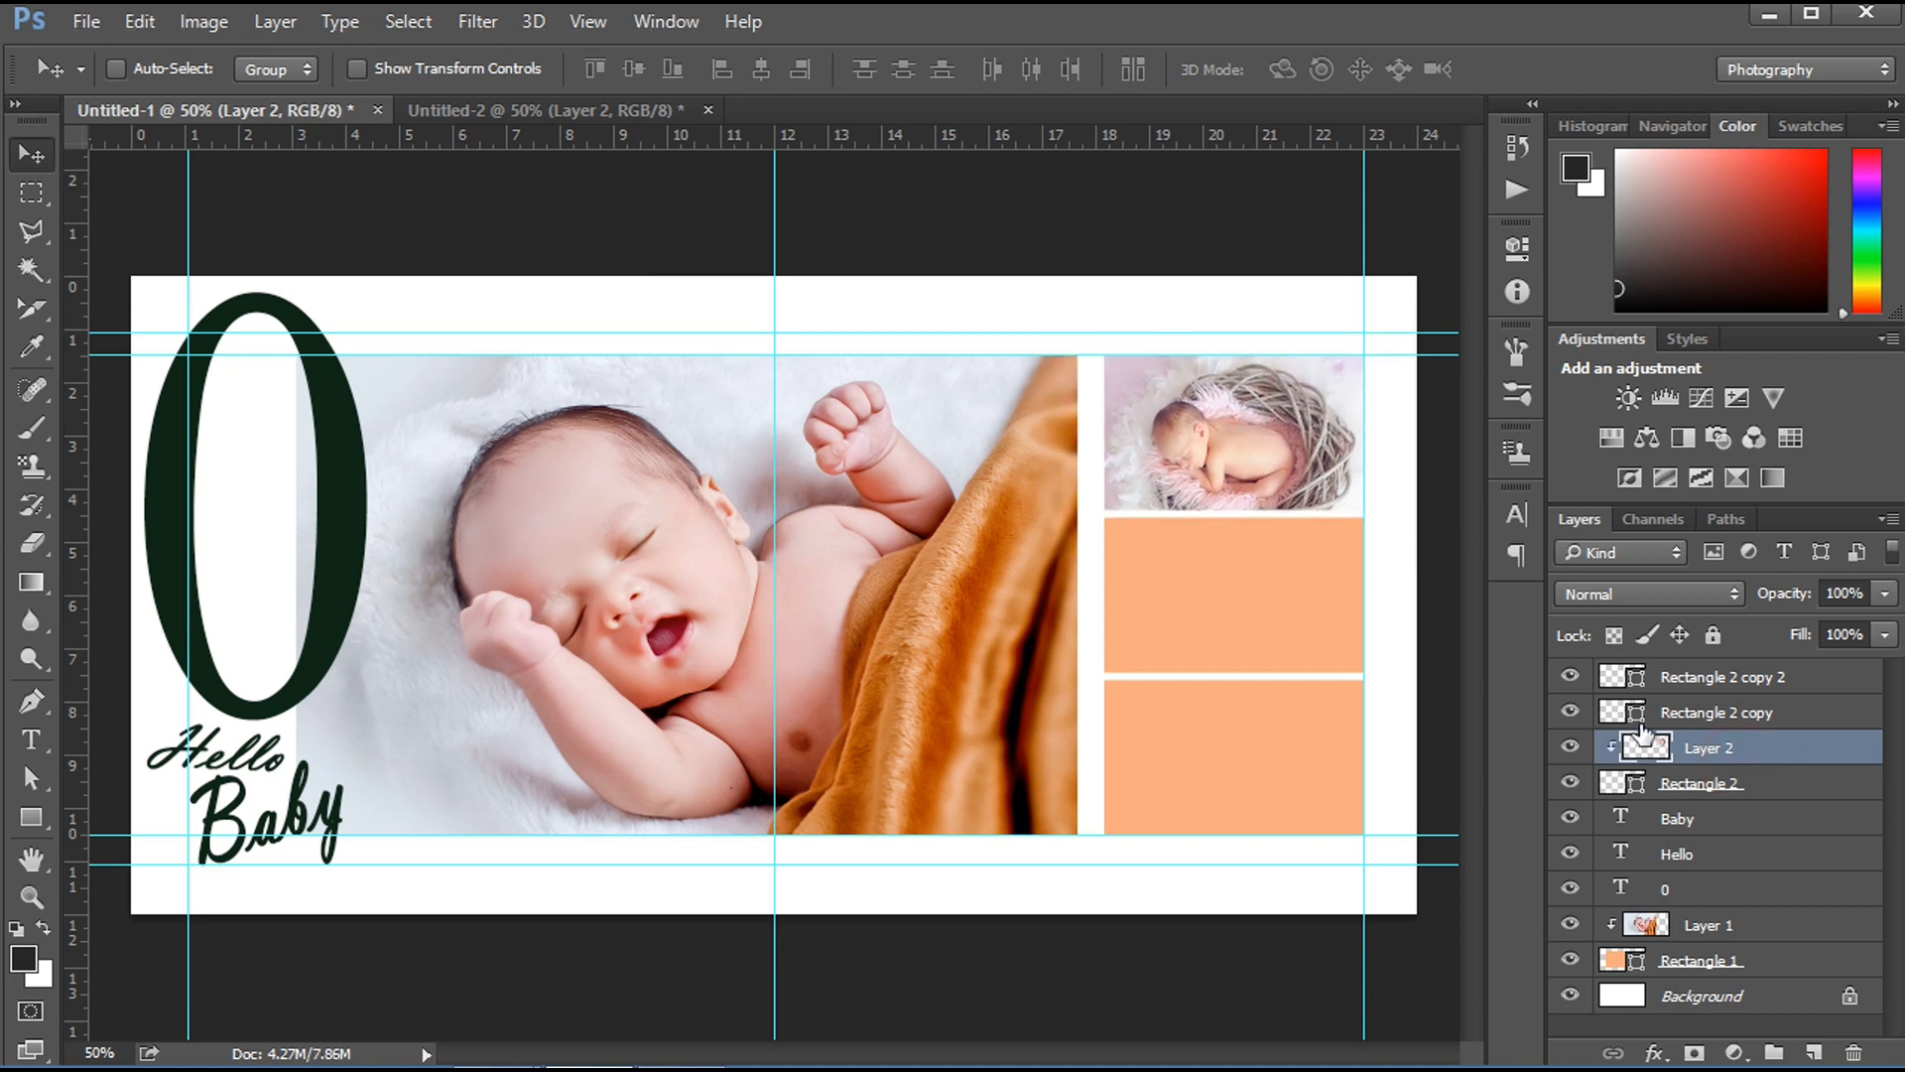
Copy the baby-in-basket photo from Untitled-2, clip it to the middle small rectangle, and shift it up and left within the frame.
ctrl+click(1242, 611)
click(604, 109)
drag(1206, 765, 1141, 575)
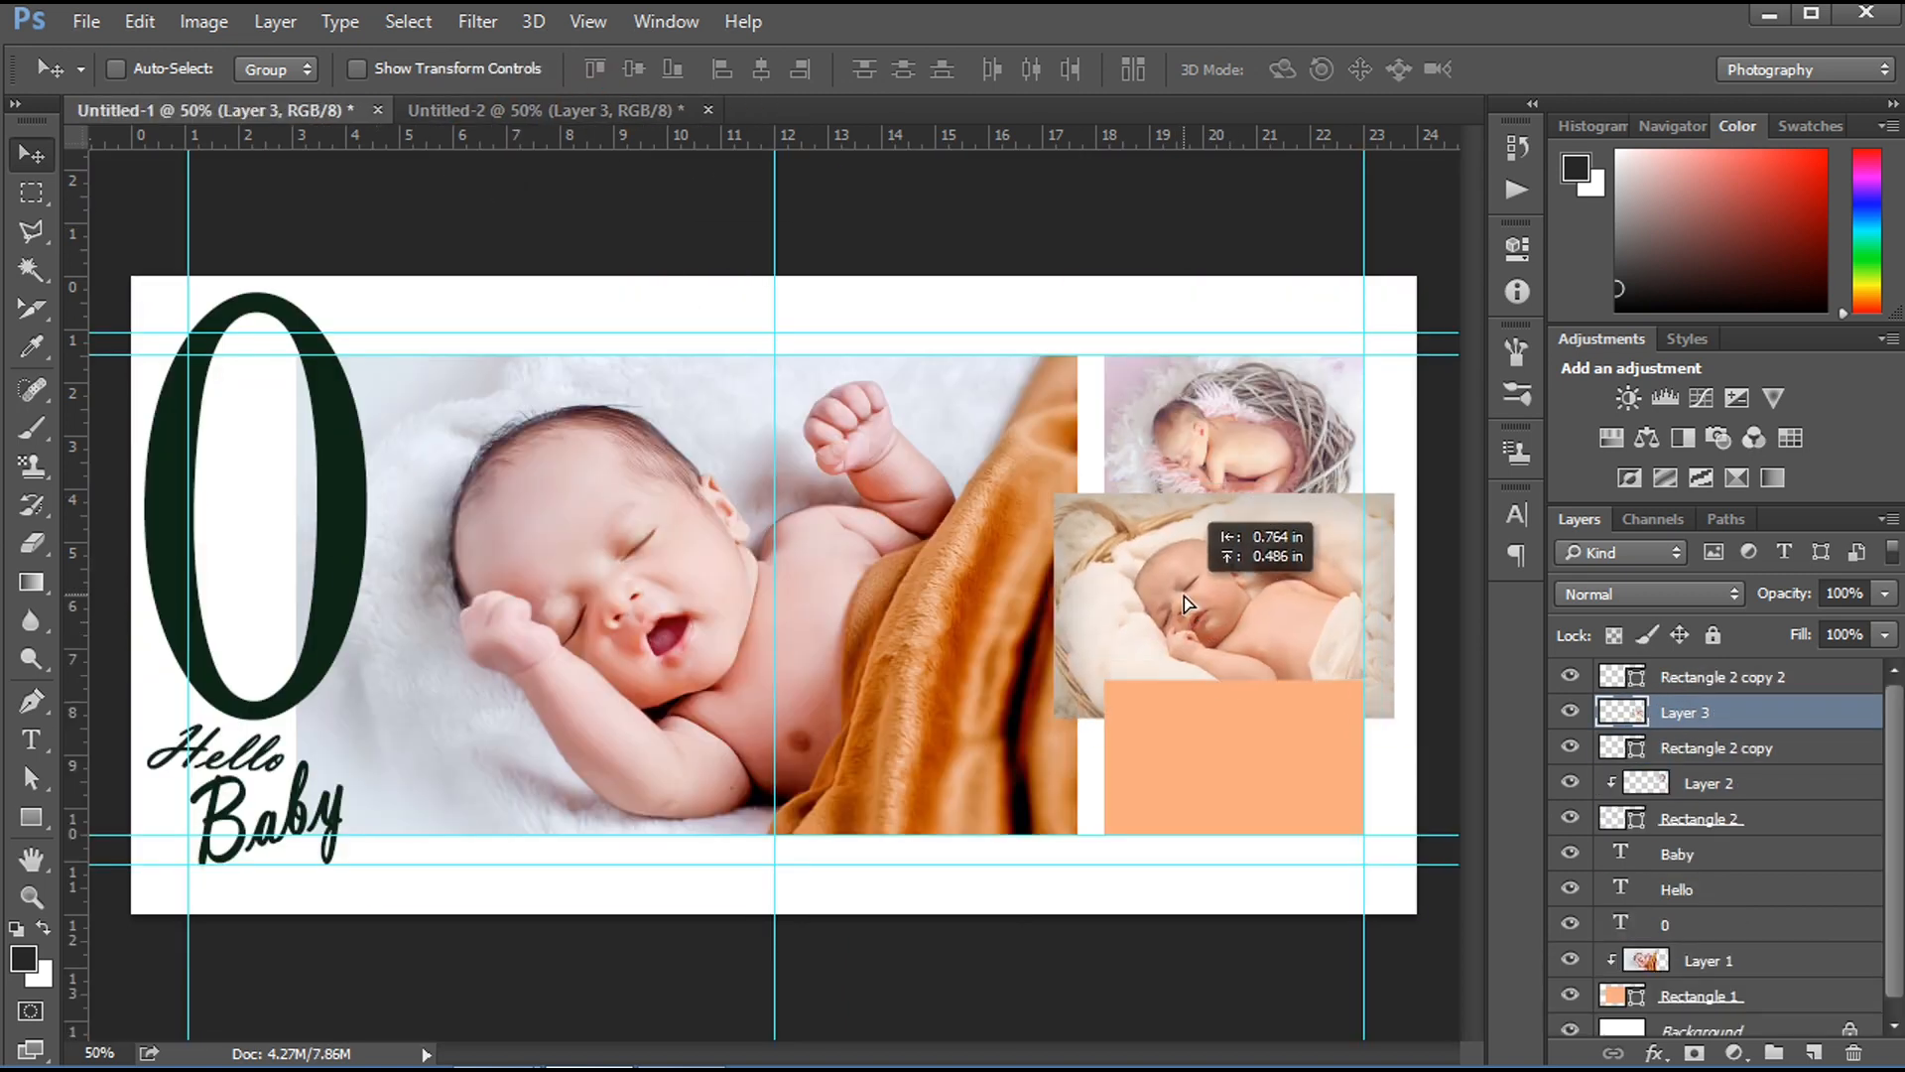
alt+click(1744, 723)
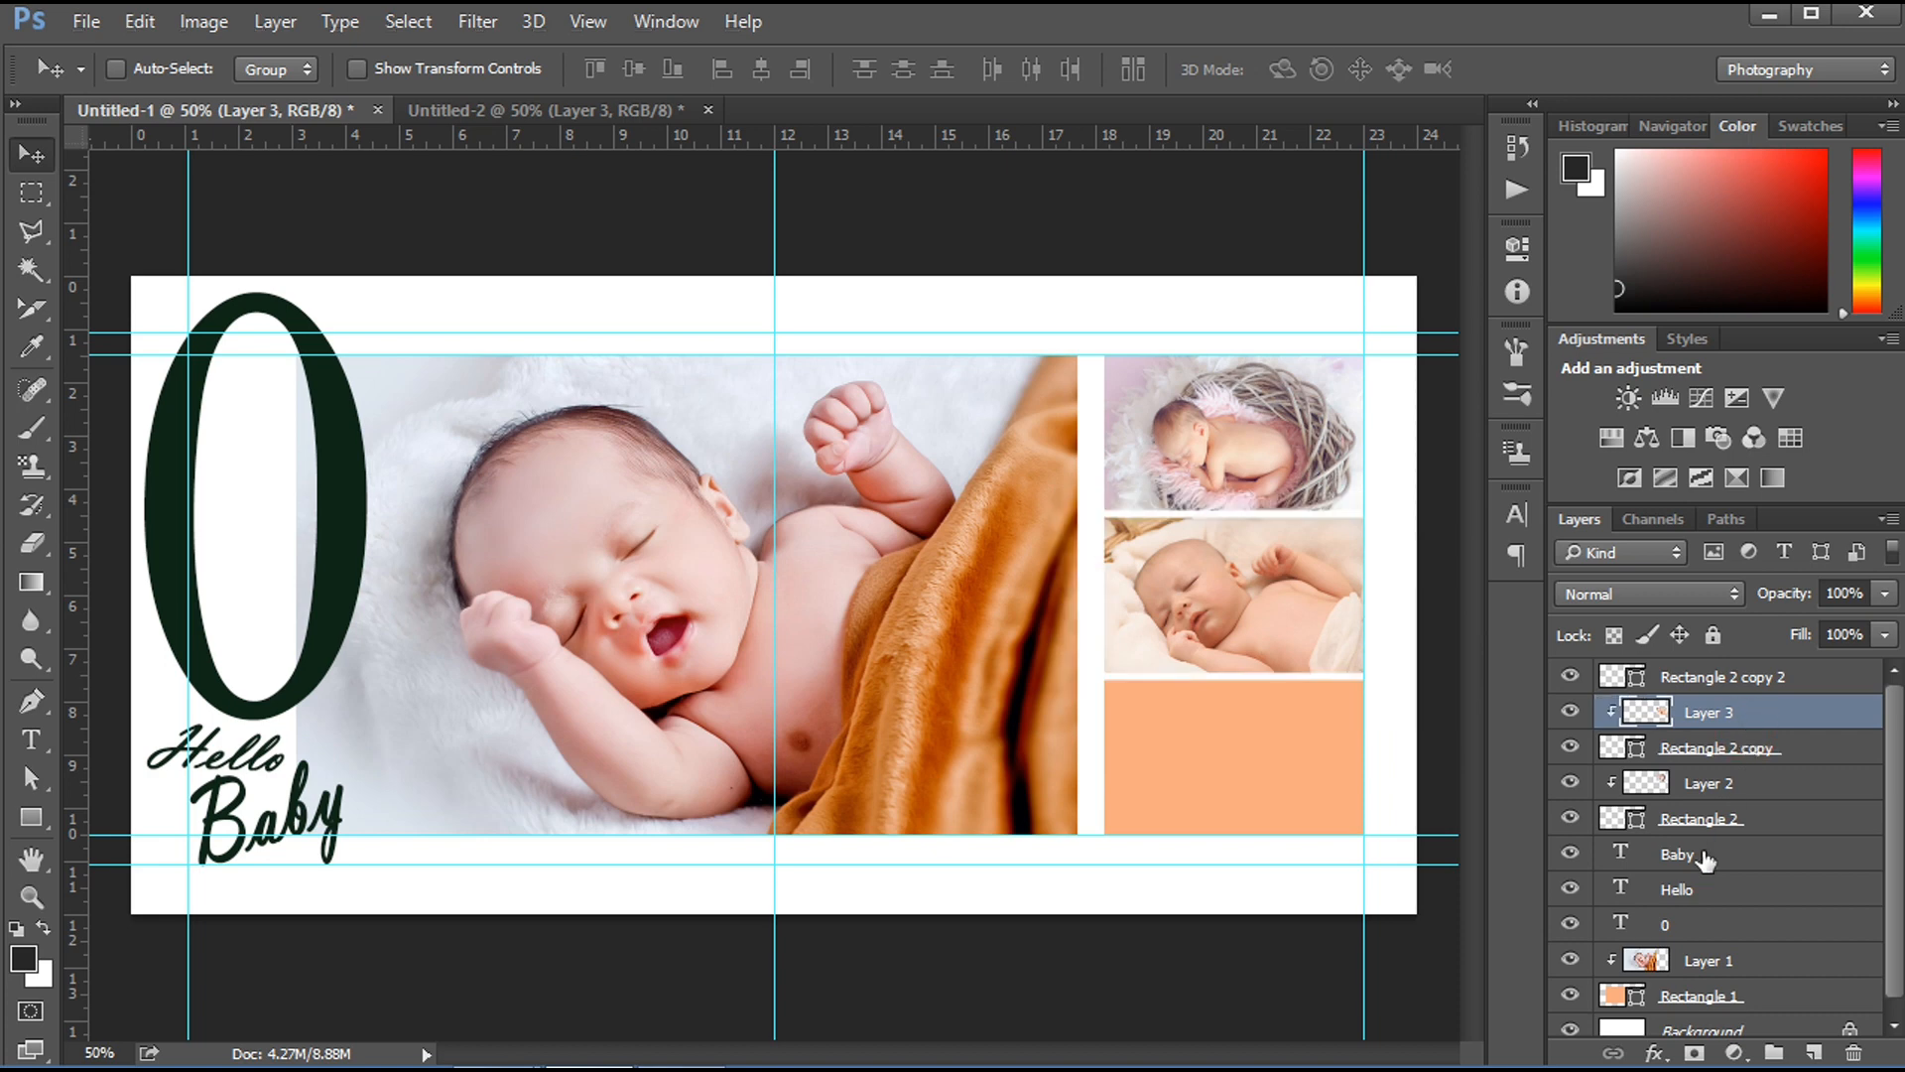
key(shift+Up)
key(shift+Up)
key(shift+Left)
key(shift+Left)
key(shift+Left)
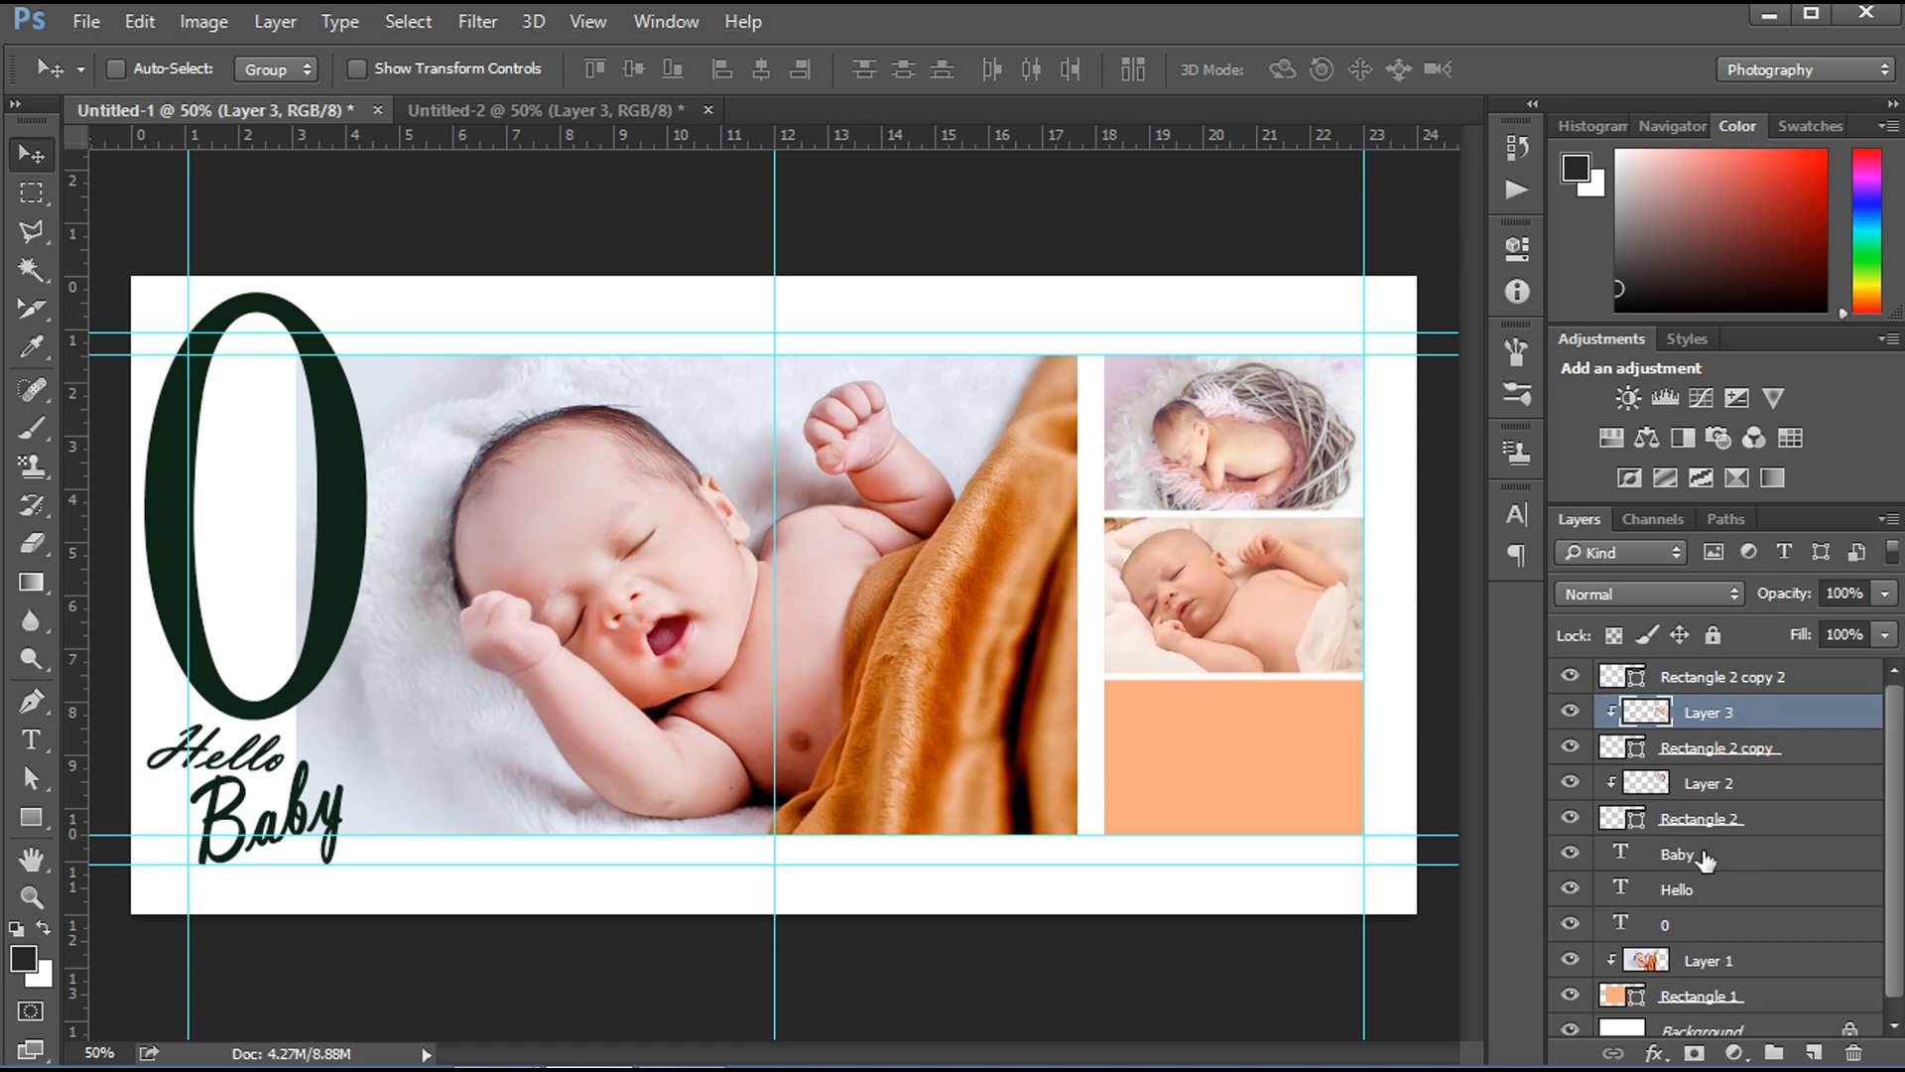
Copy the baby feet photo from Untitled-2 and clip it to the bottom small rectangle.
ctrl+click(1288, 760)
click(570, 100)
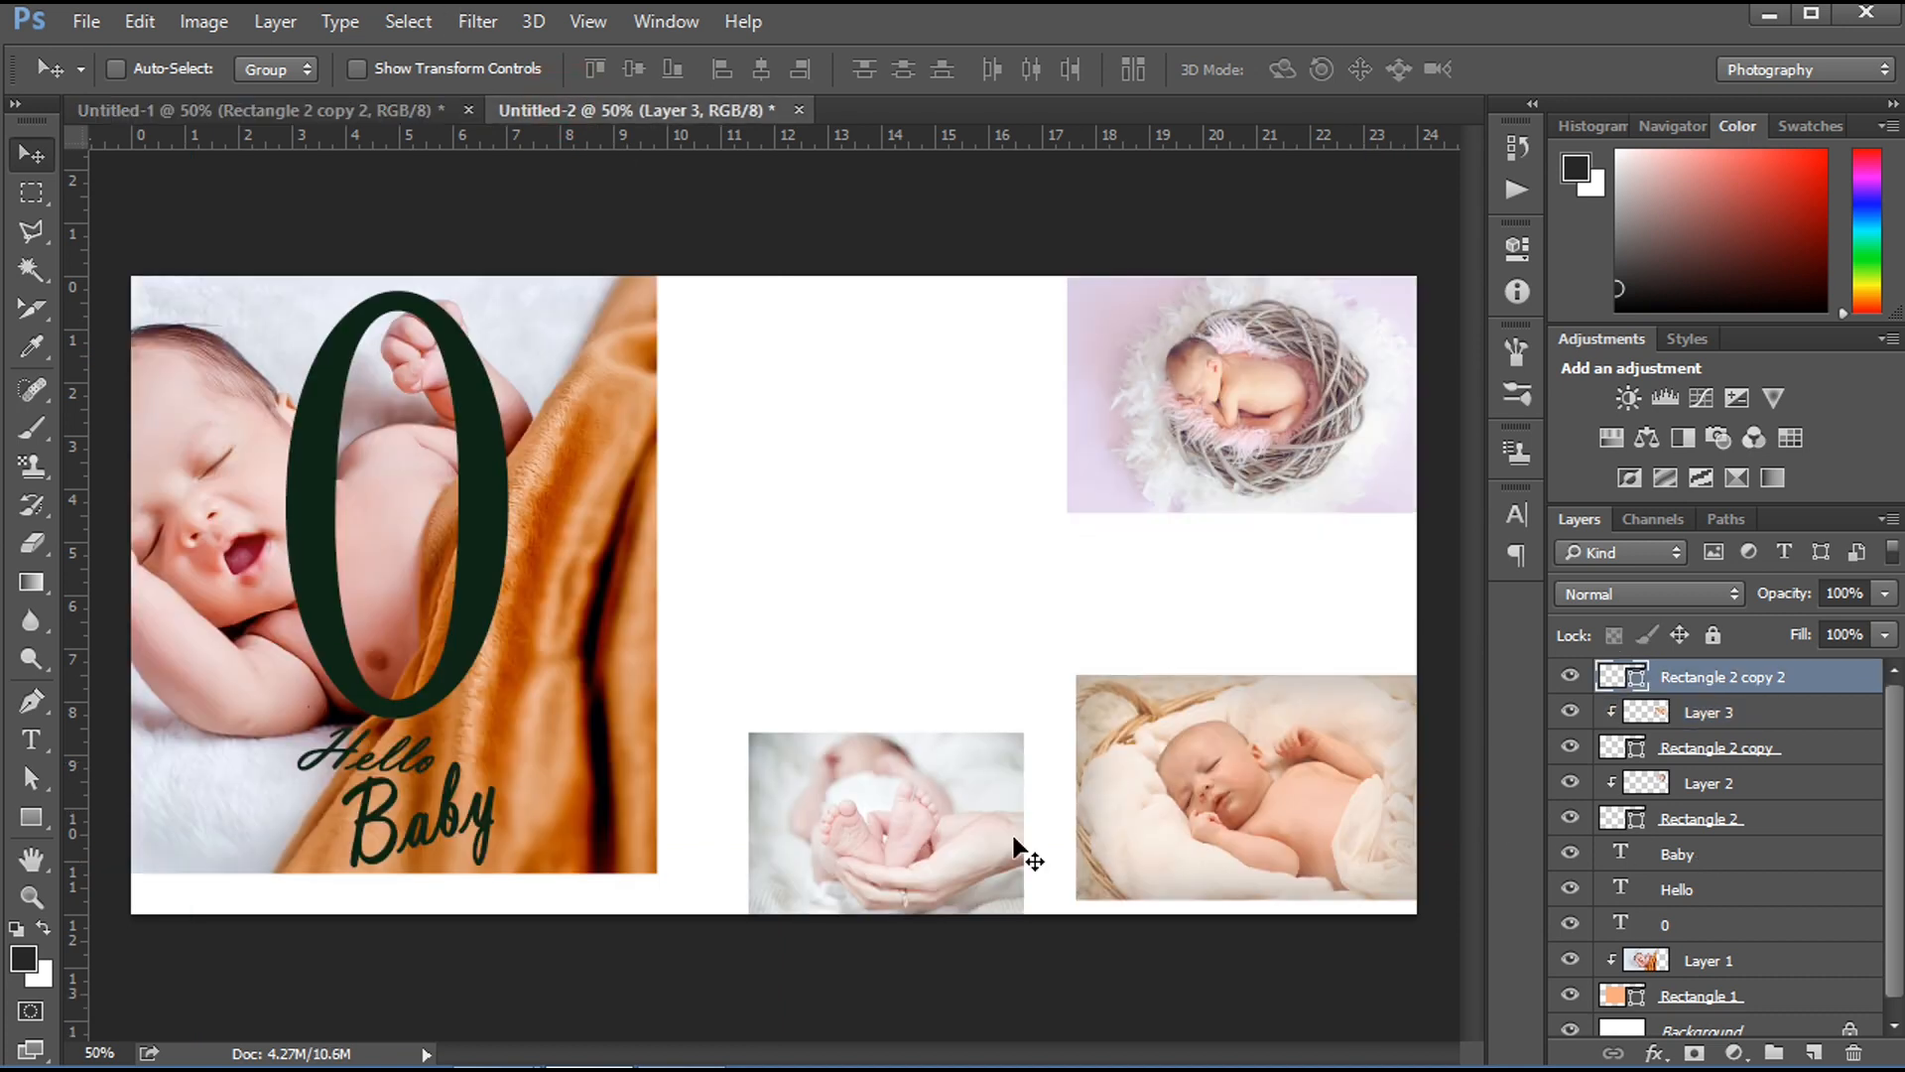
ctrl+click(913, 826)
drag(913, 826, 1227, 756)
alt+click(1761, 695)
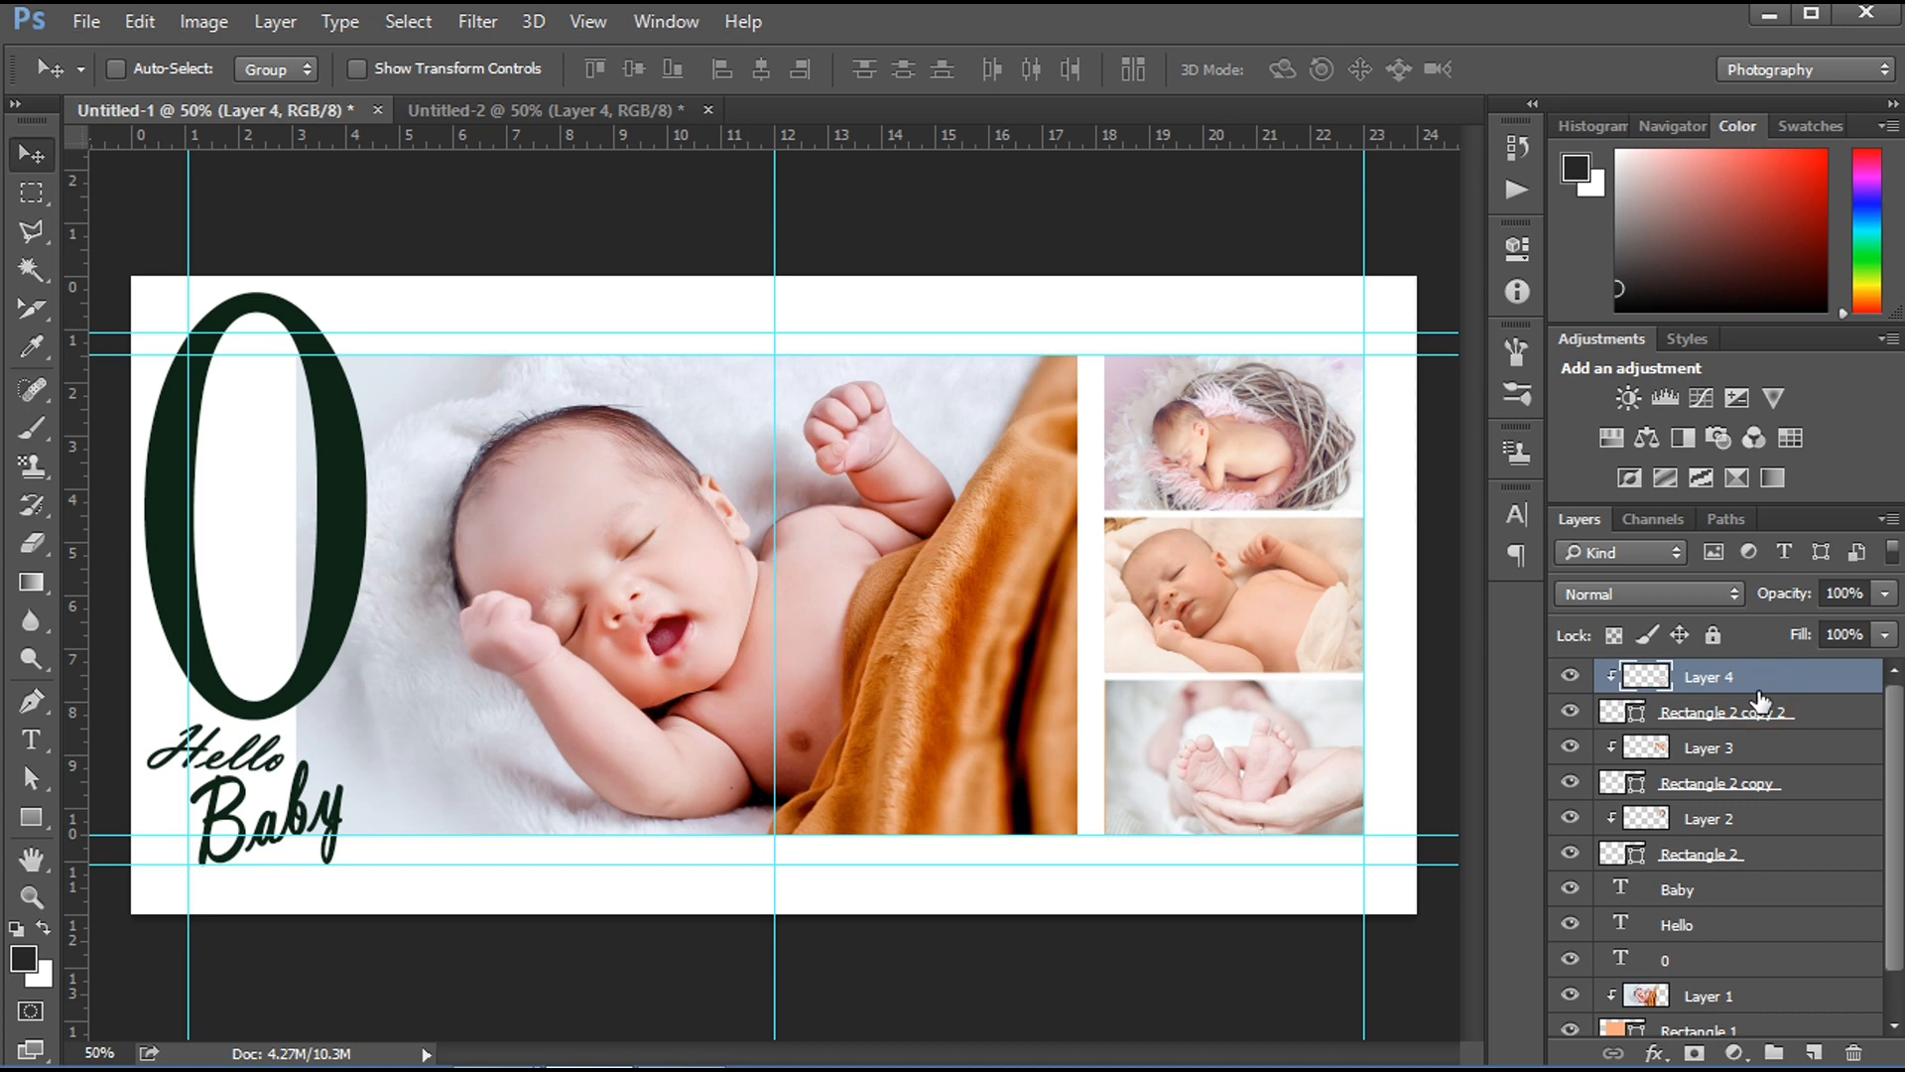
Nudge the baby feet photo left and down to frame the feet and hand within the bottom small rectangle.
key(Down)
key(Down)
key(Down)
key(Left)
key(Left)
key(Left)
key(Left)
key(Left)
key(Left)
key(Left)
key(Left)
key(Left)
key(Left)
key(Left)
key(Left)
key(Left)
key(Left)
key(Left)
key(Left)
key(Left)
key(Left)
key(Left)
key(Left)
key(Down)
key(Down)
key(Down)
key(Down)
key(Down)
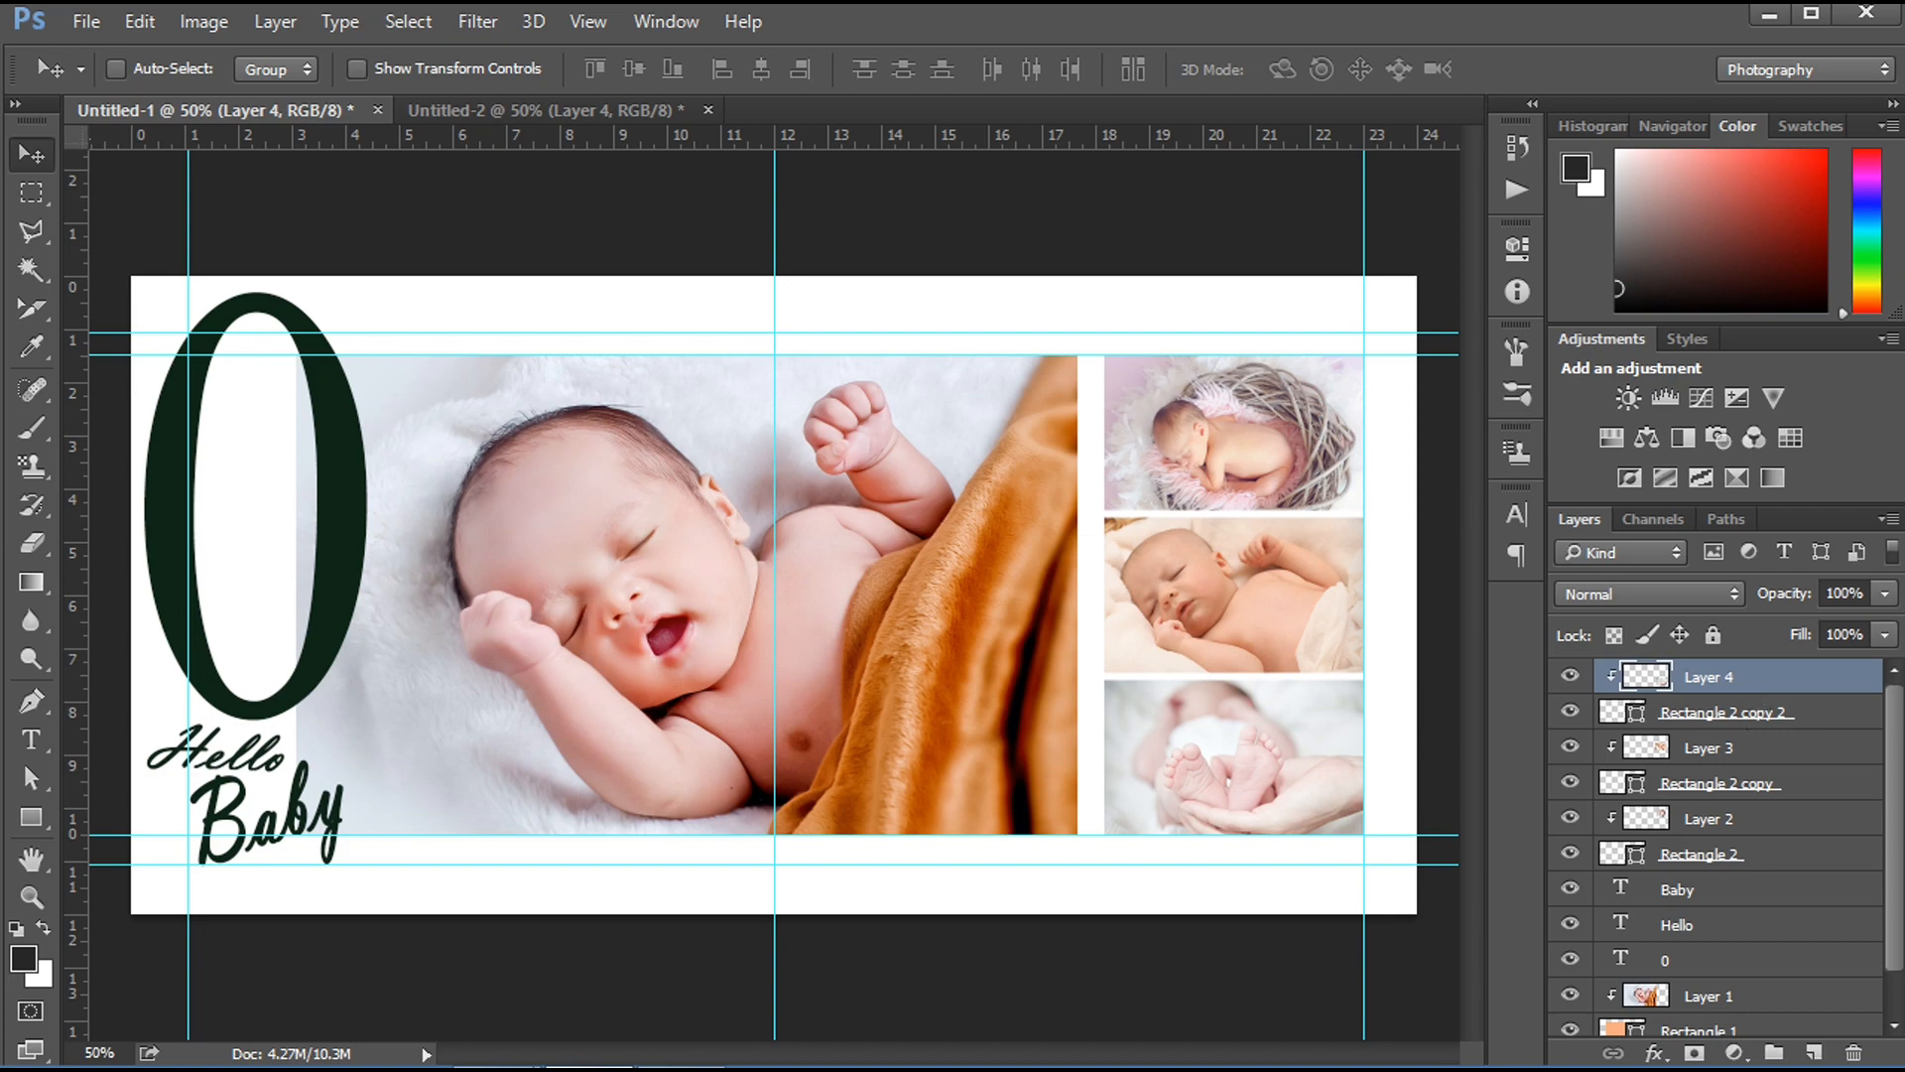
Add a solid color fill directly above the Background in a very light pink based on a tone sampled from the nest photo.
scroll(1900, 779, down, 2)
click(1687, 1022)
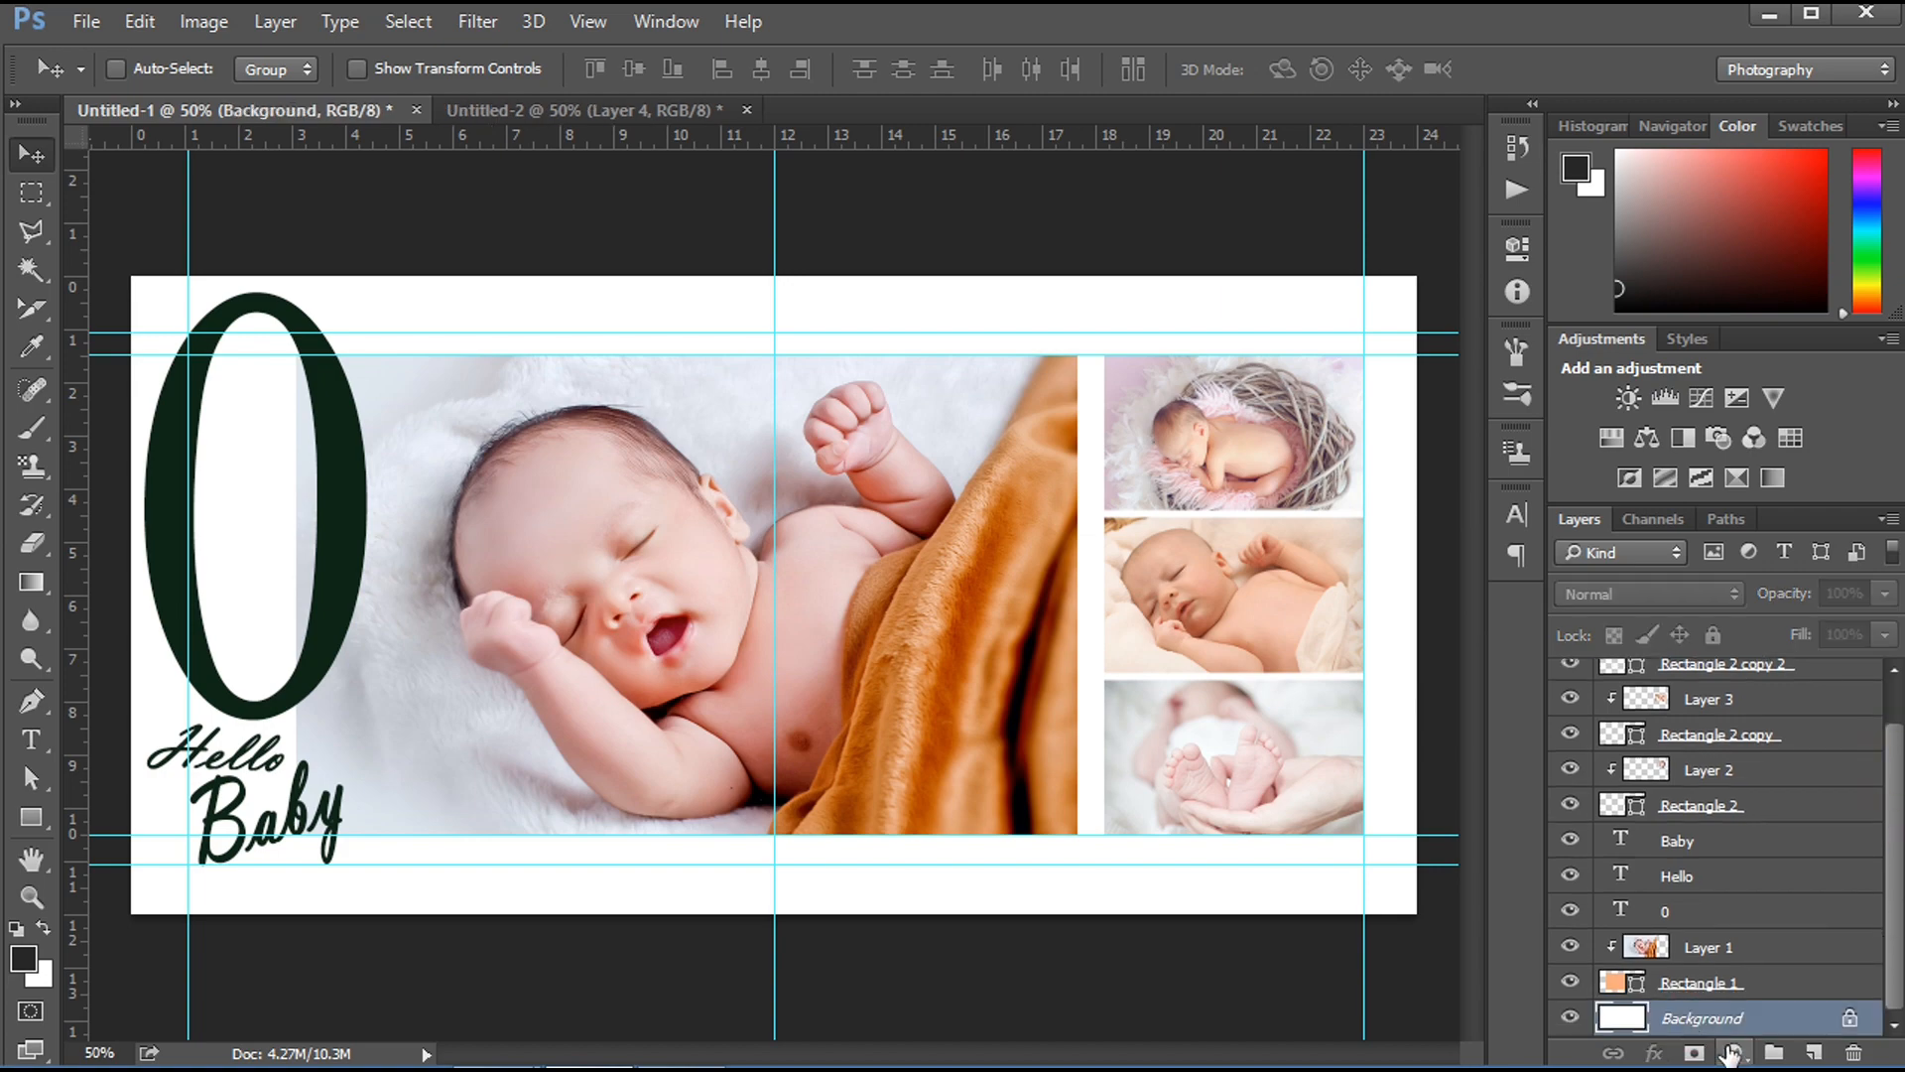
click(1733, 1052)
click(1838, 506)
drag(839, 169, 1372, 351)
click(466, 756)
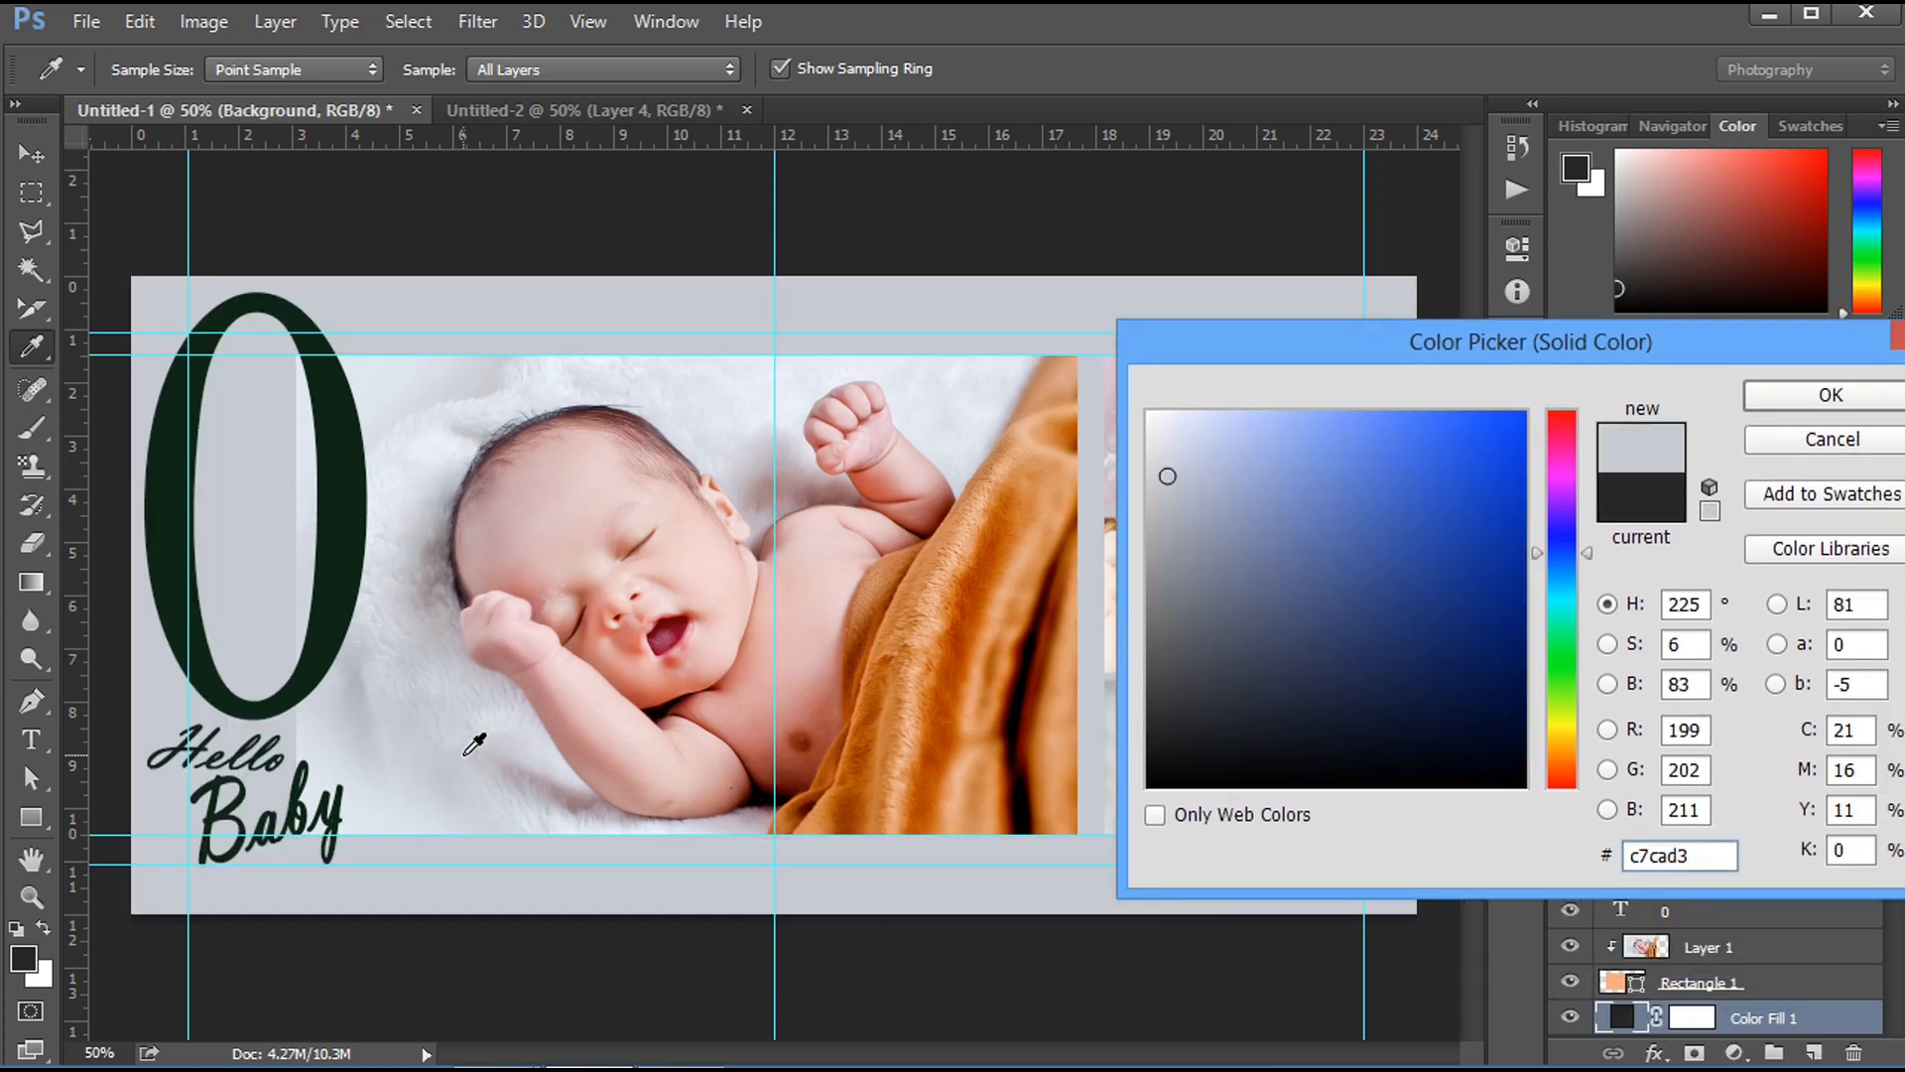
drag(1322, 345, 1141, 557)
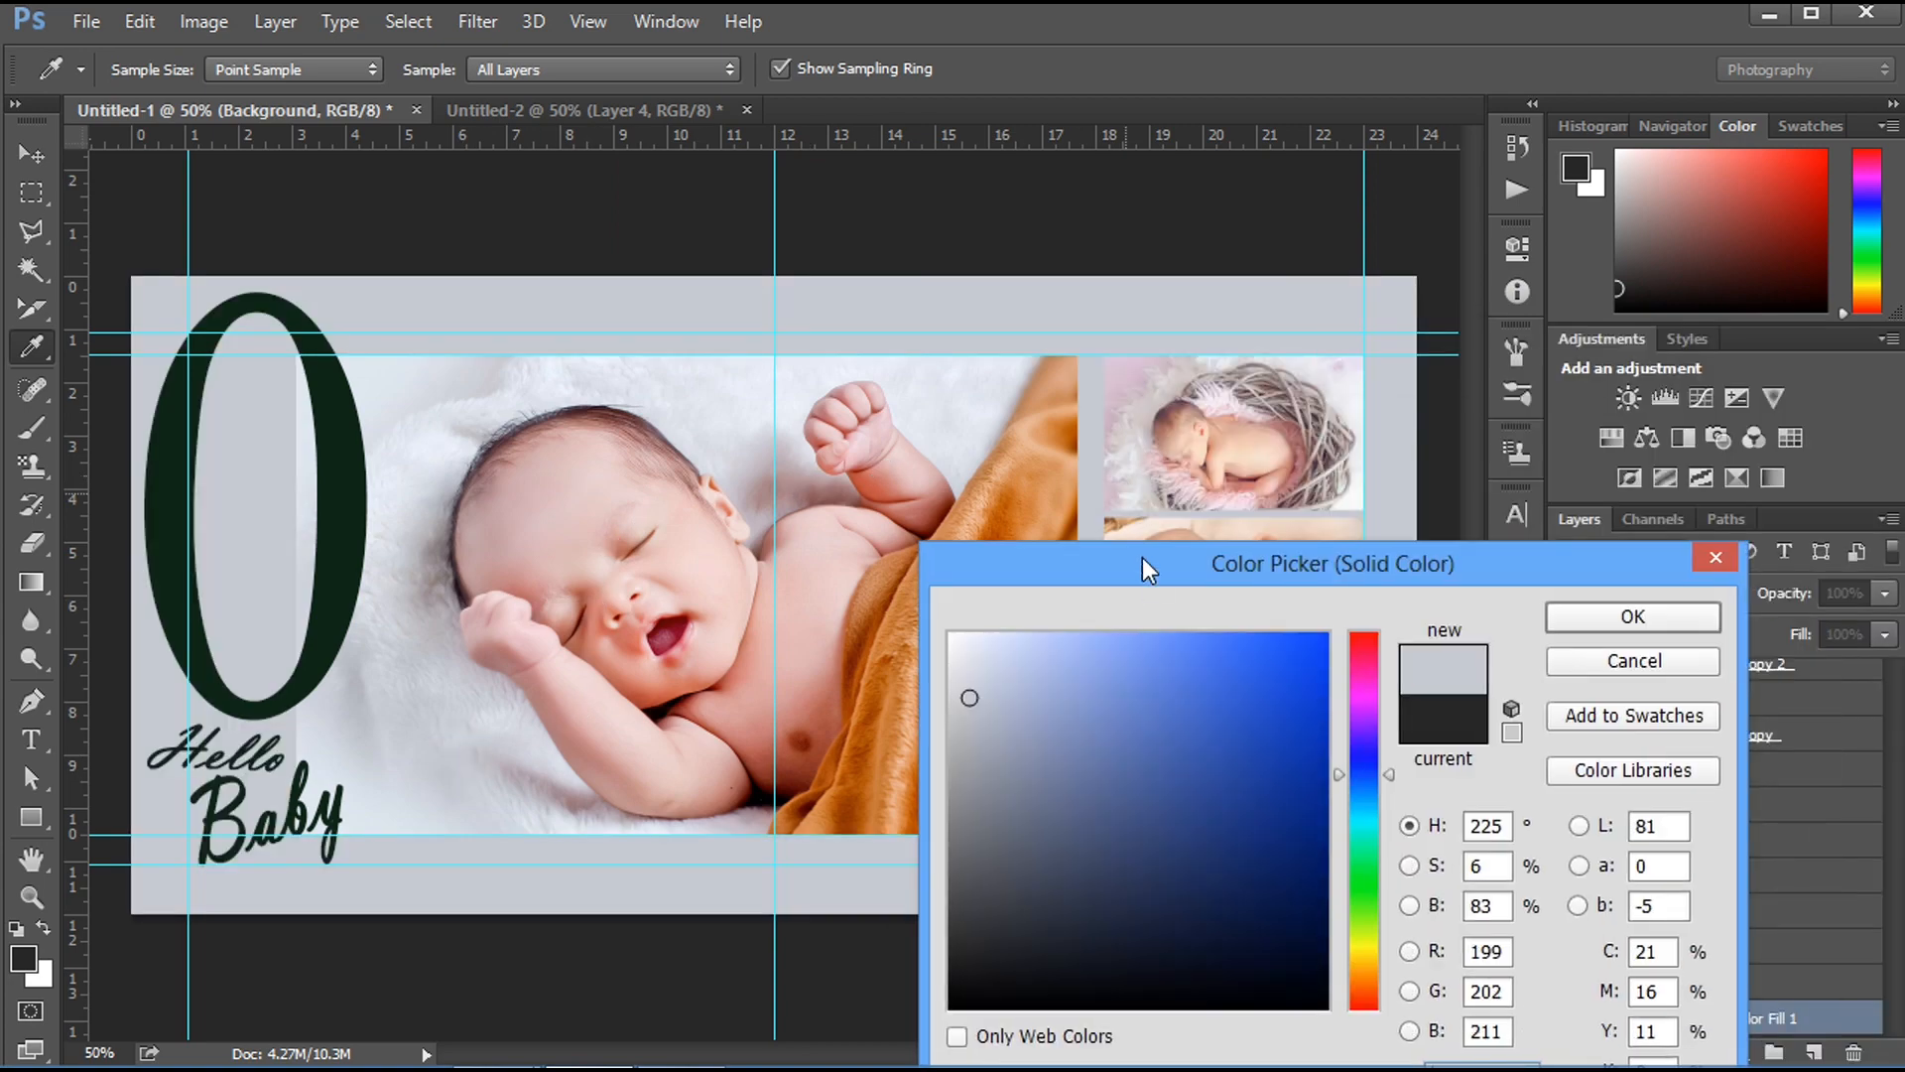
click(1120, 378)
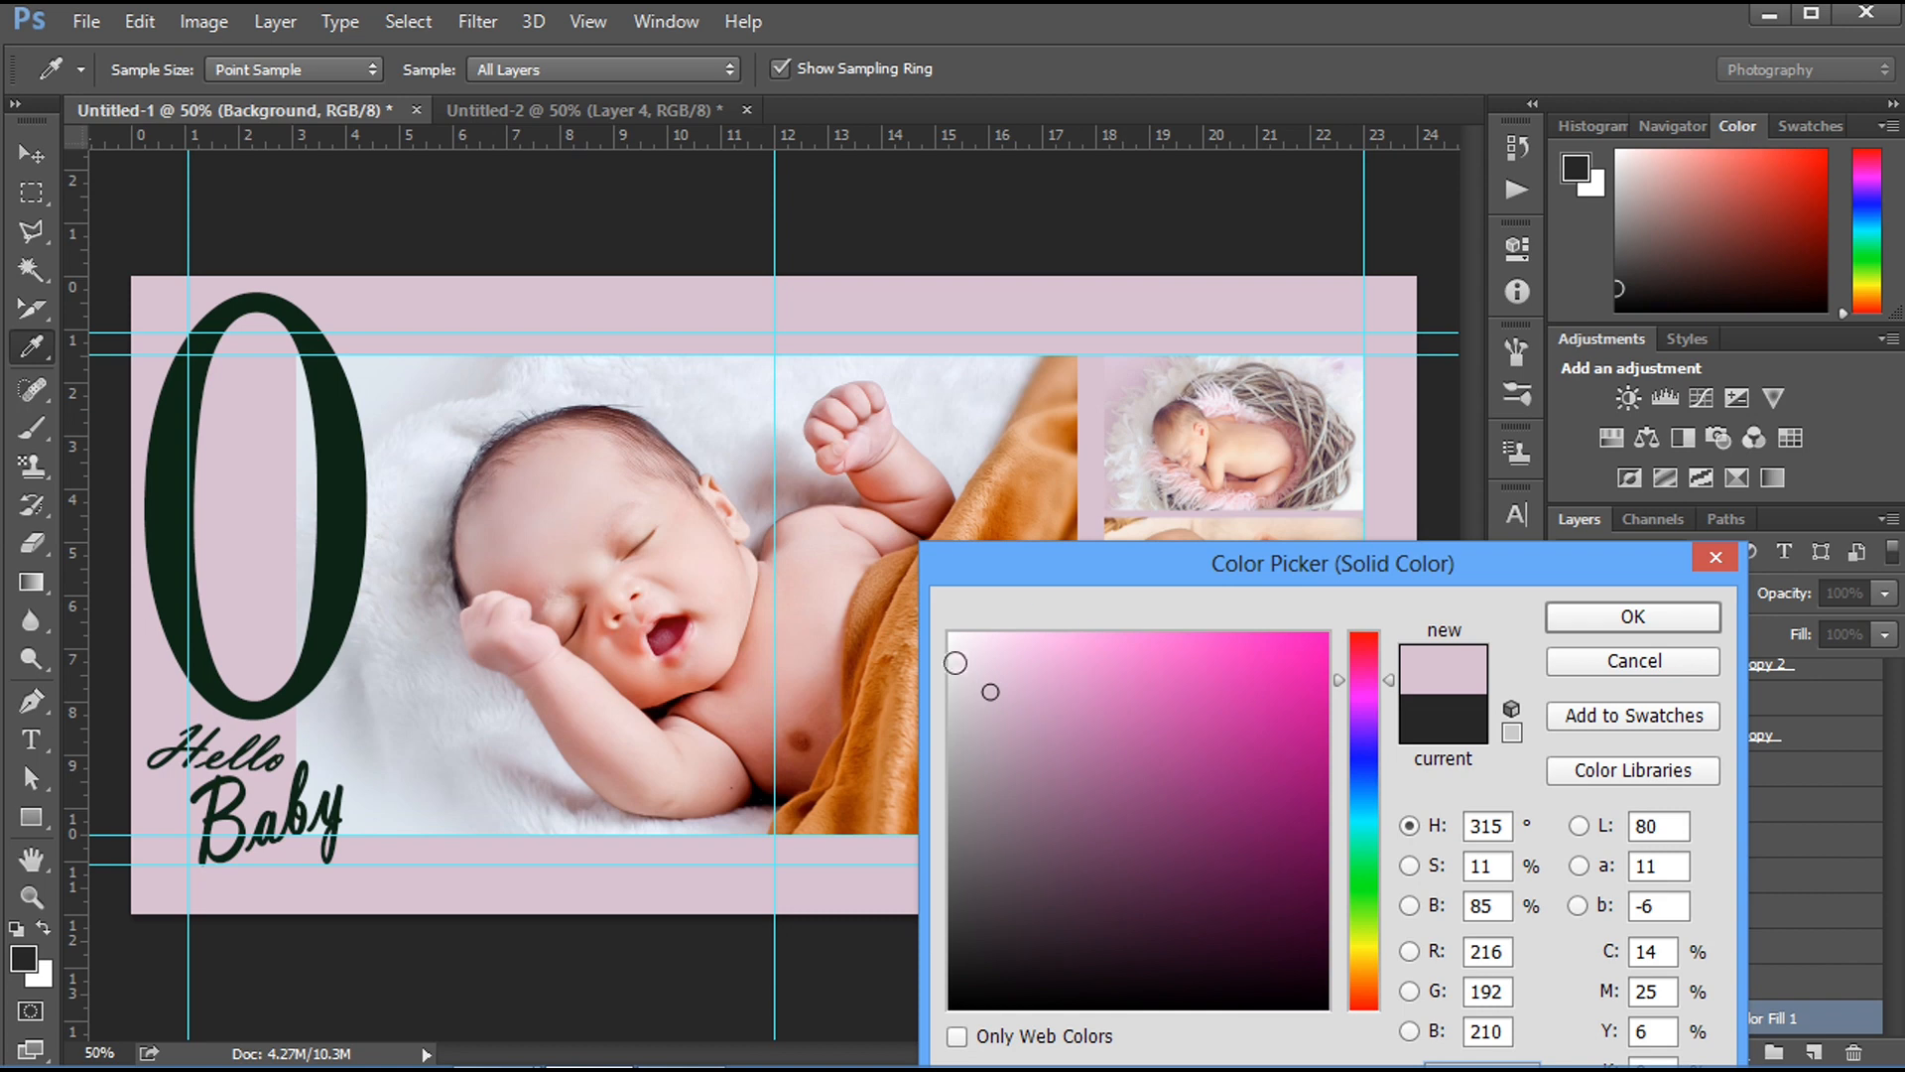
click(975, 655)
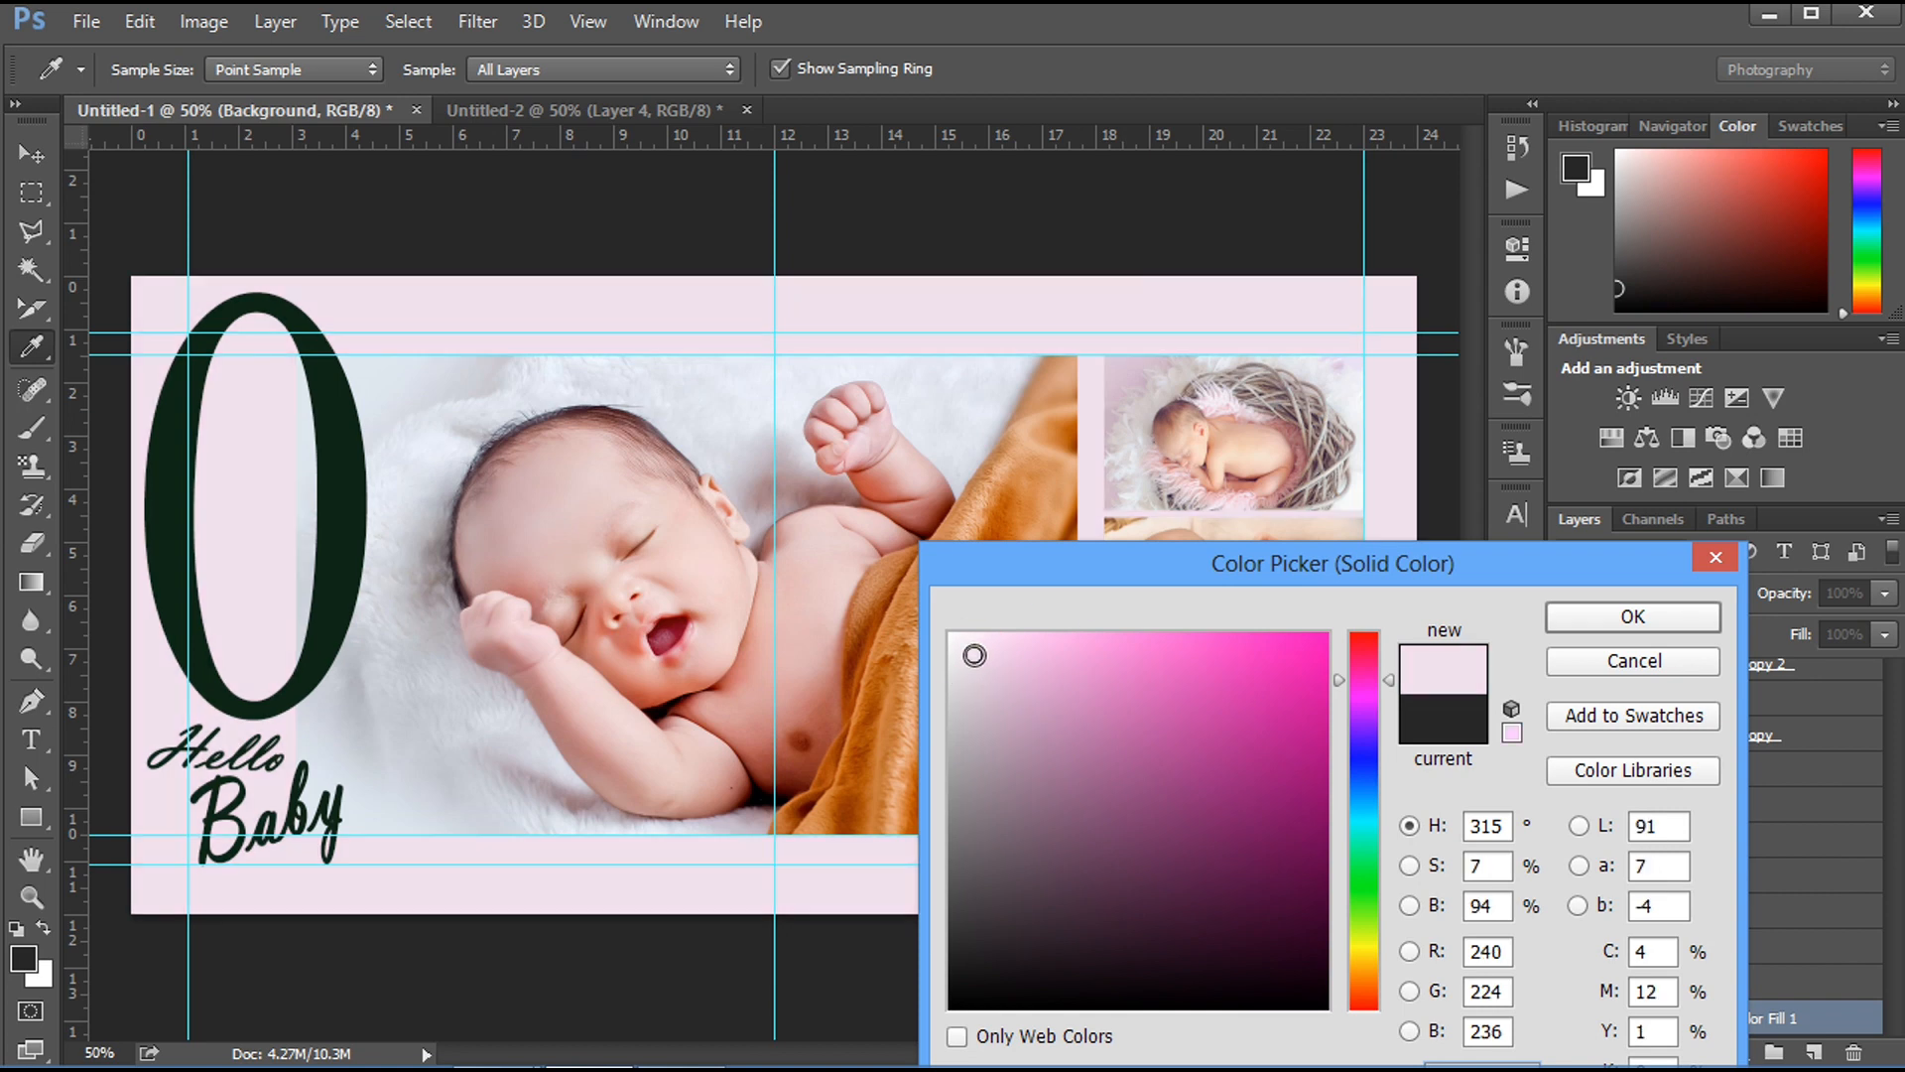
click(1564, 627)
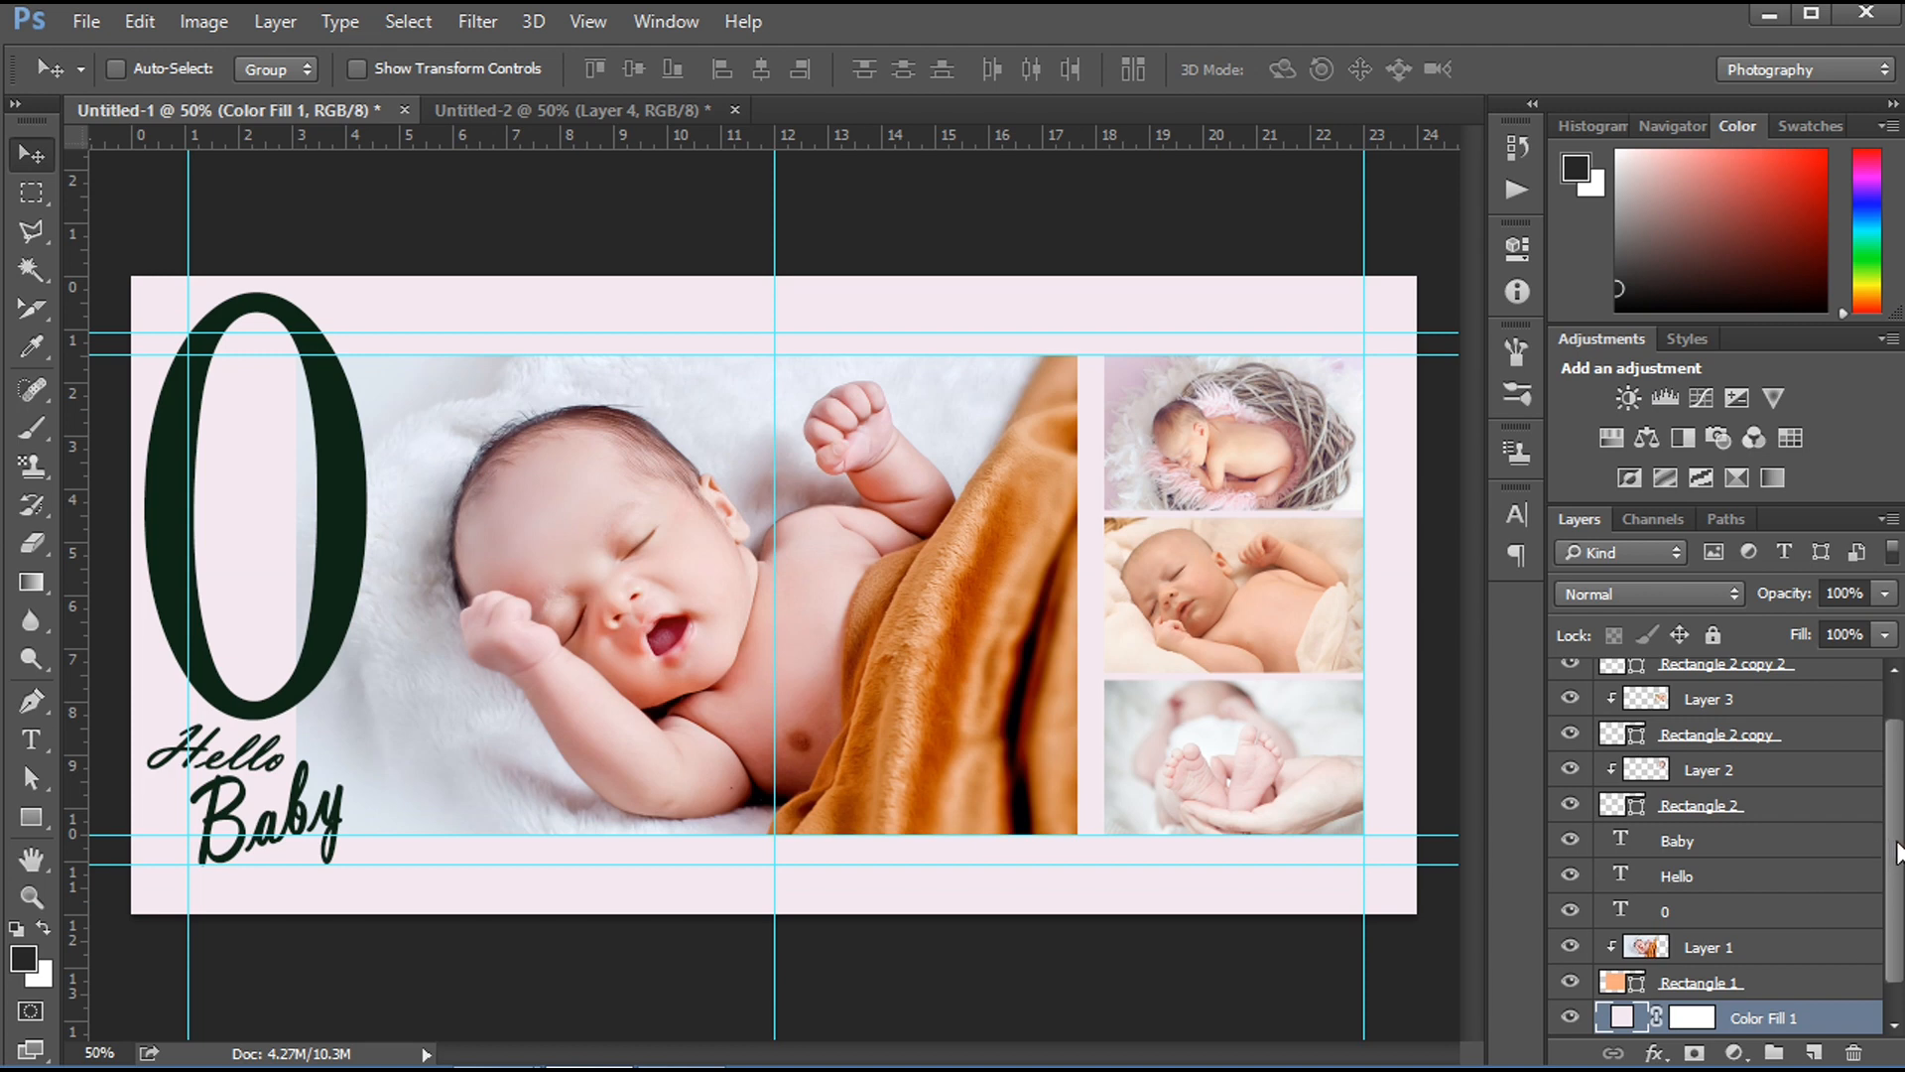
Add a pattern fill above the color fill using the pink ornamental square tile pattern at a reduced scale.
scroll(1895, 852, down, 1)
click(1735, 1053)
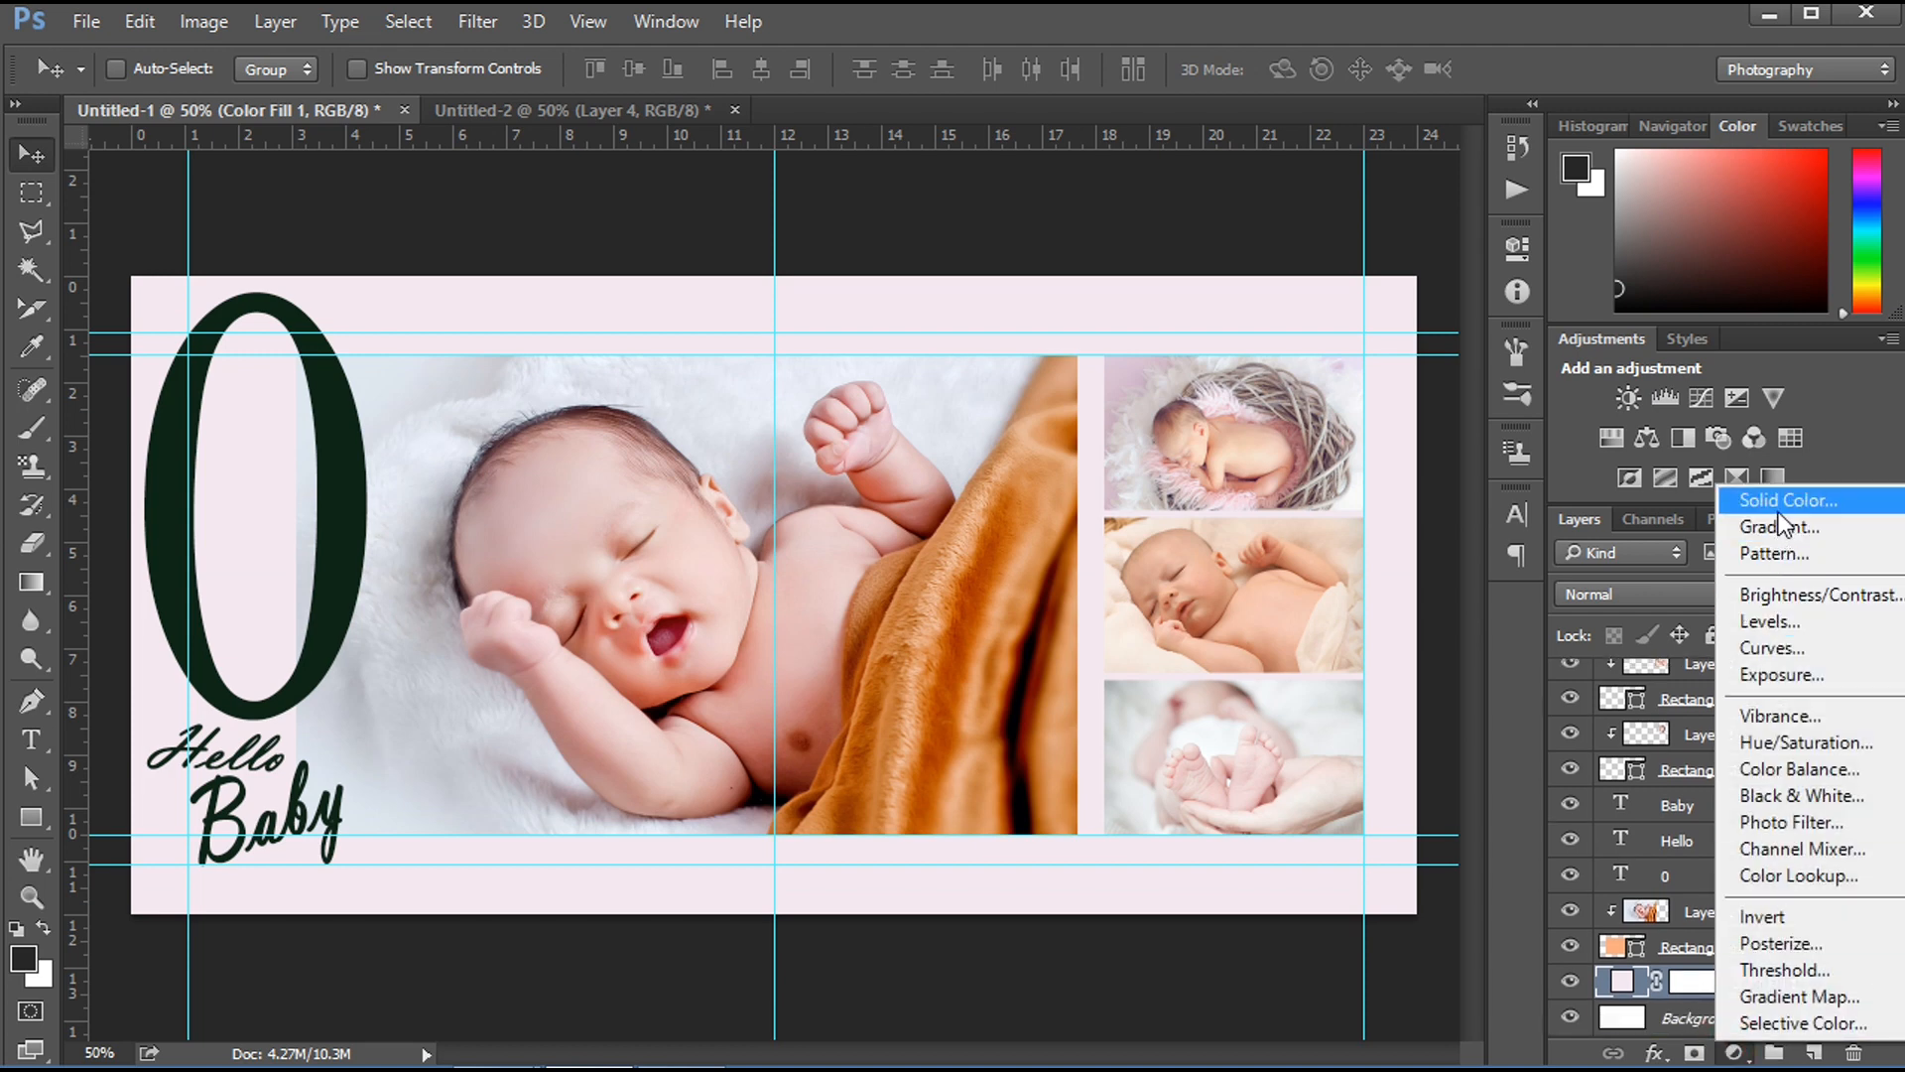
click(1775, 553)
click(1329, 640)
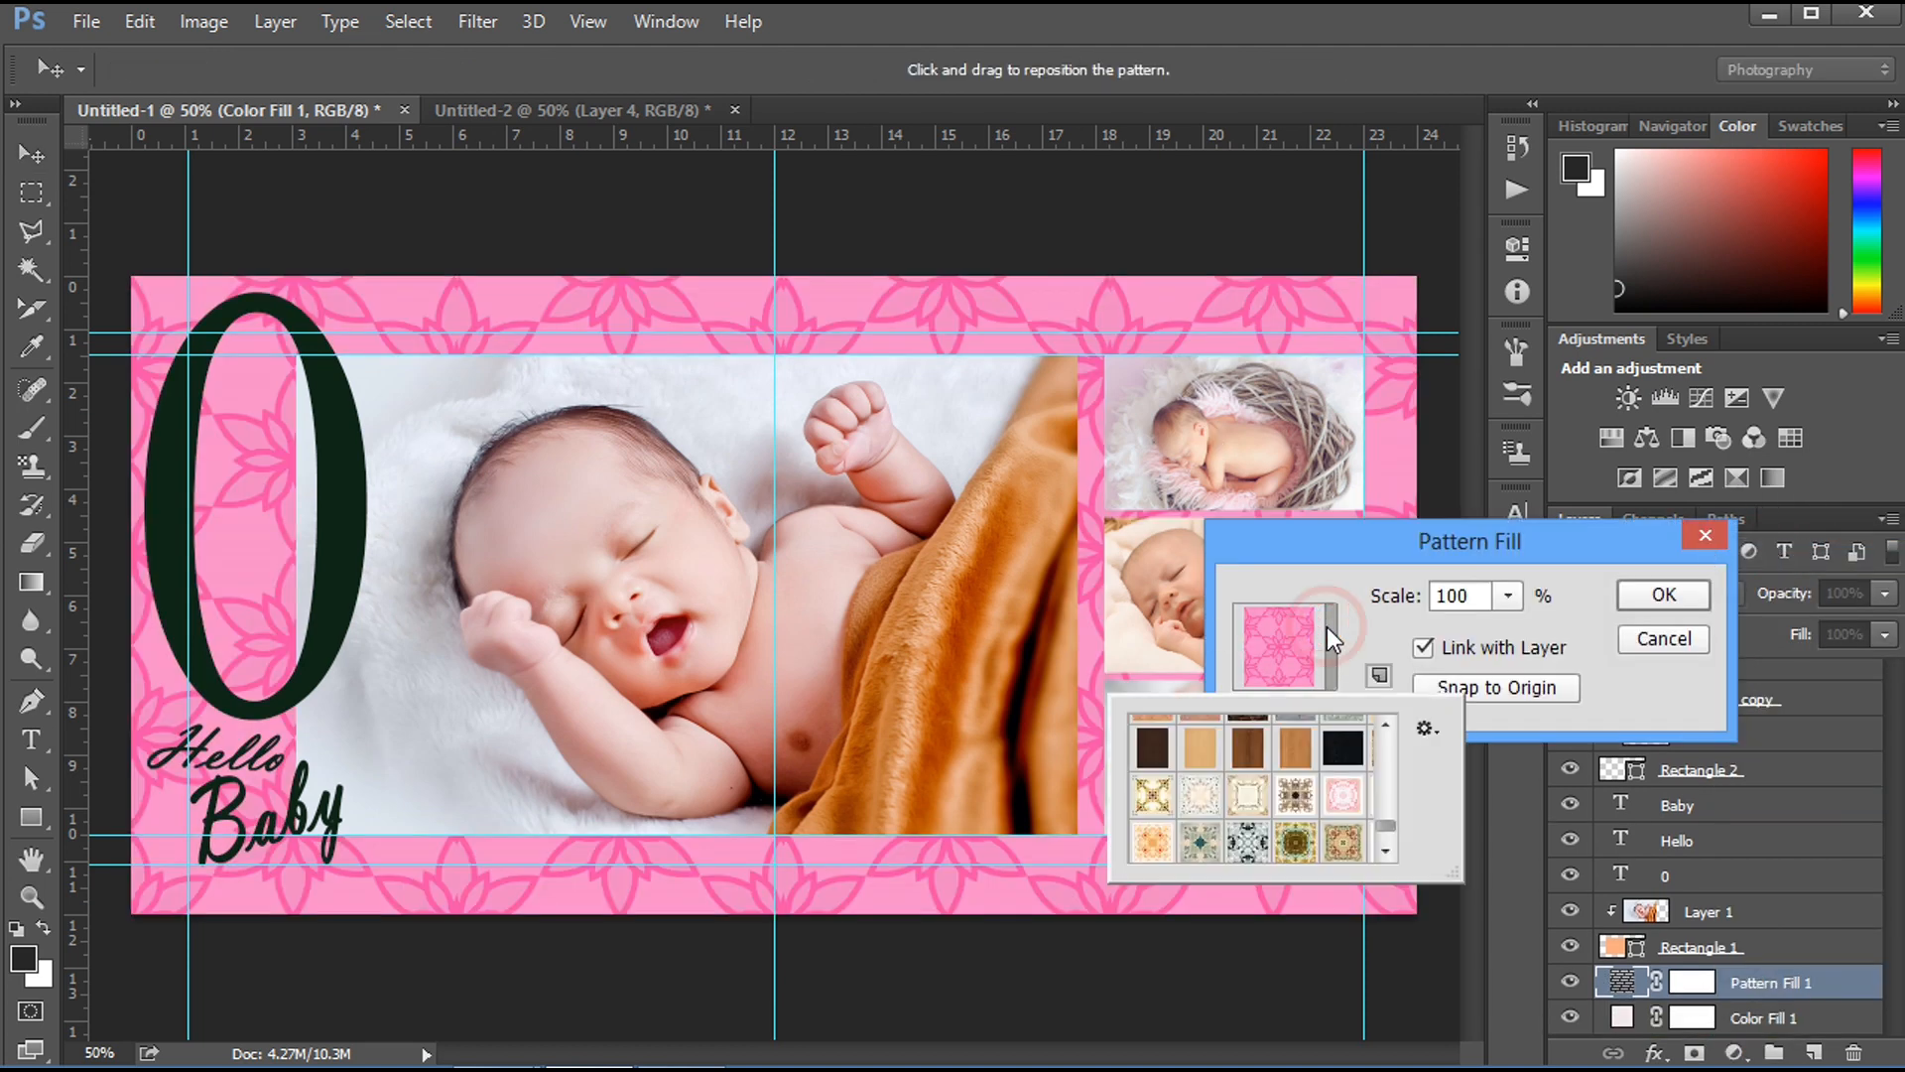
click(1344, 798)
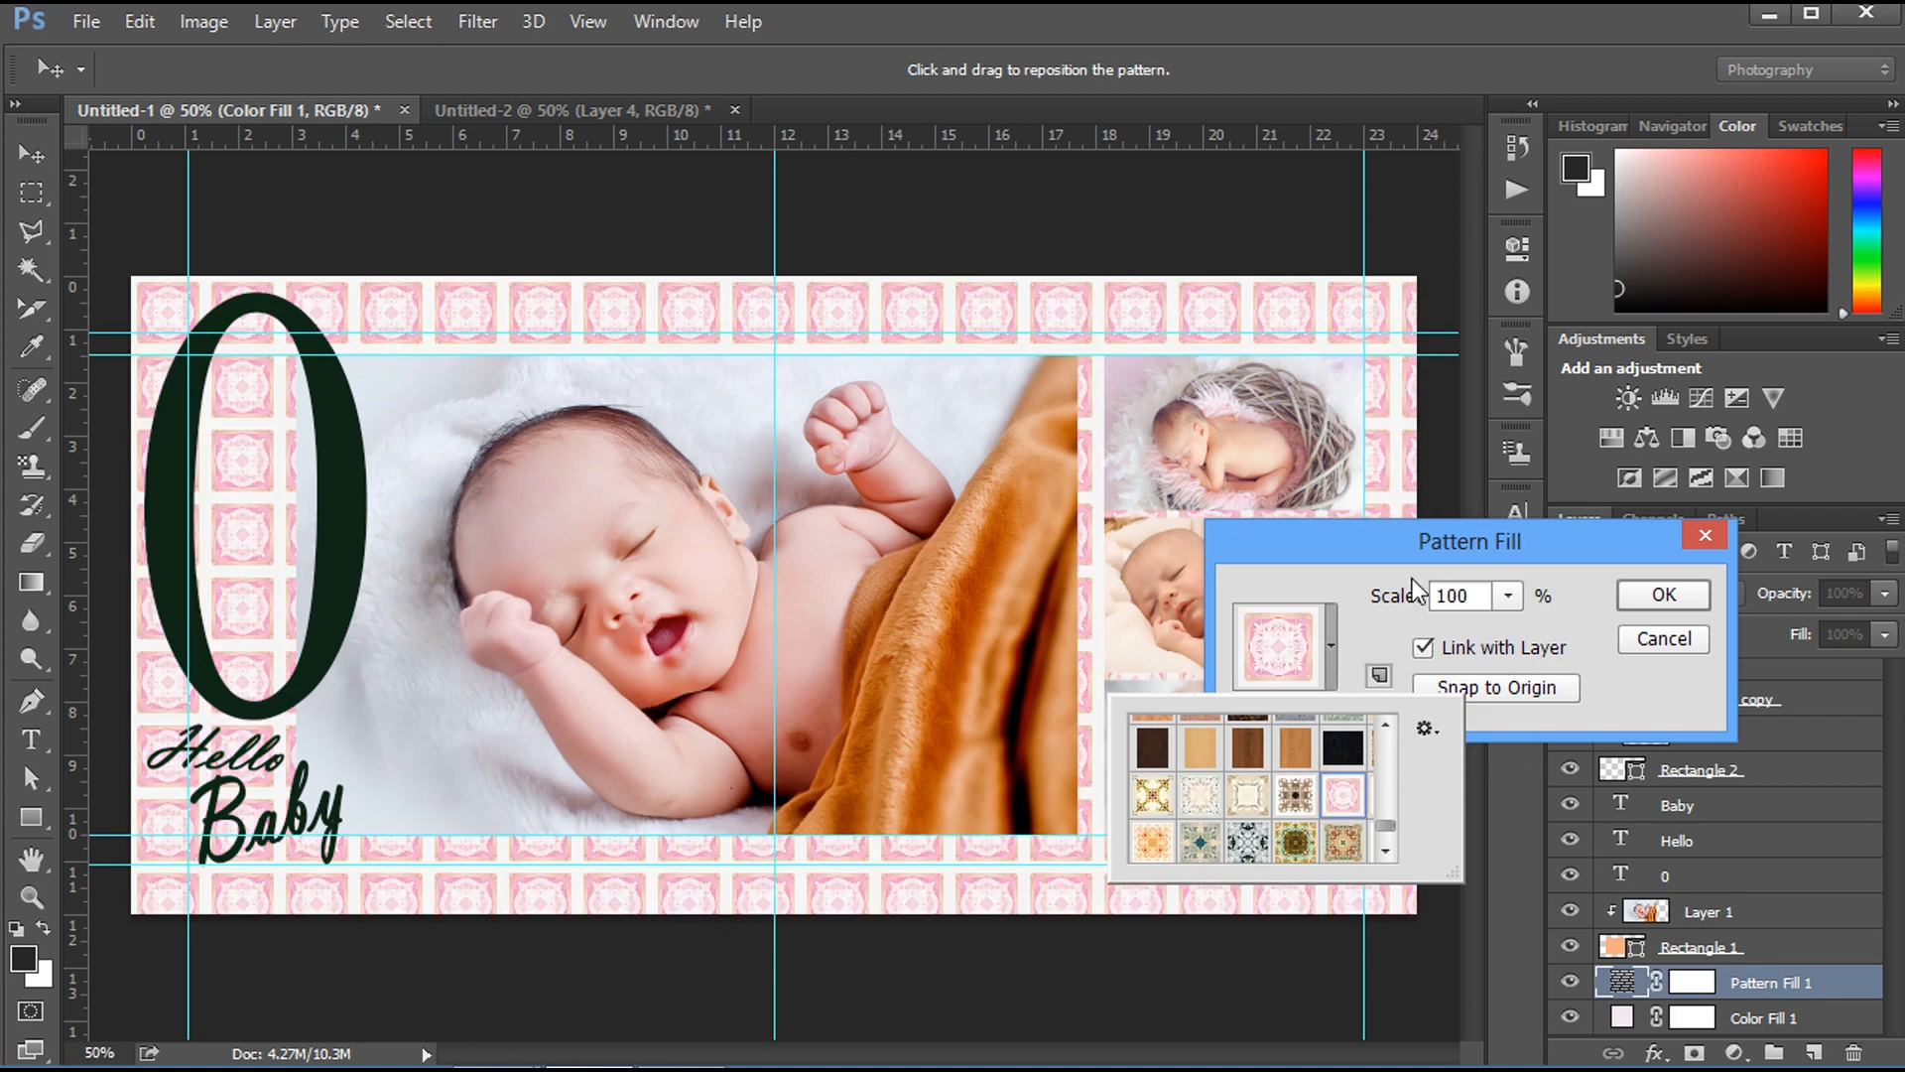
mouse_move(1416, 602)
mouse_down()
mouse_move(1372, 596)
mouse_move(1387, 602)
mouse_up()
click(1685, 586)
Set the pattern fill layer's blend mode to Luminosity and its opacity to 15%.
click(1623, 593)
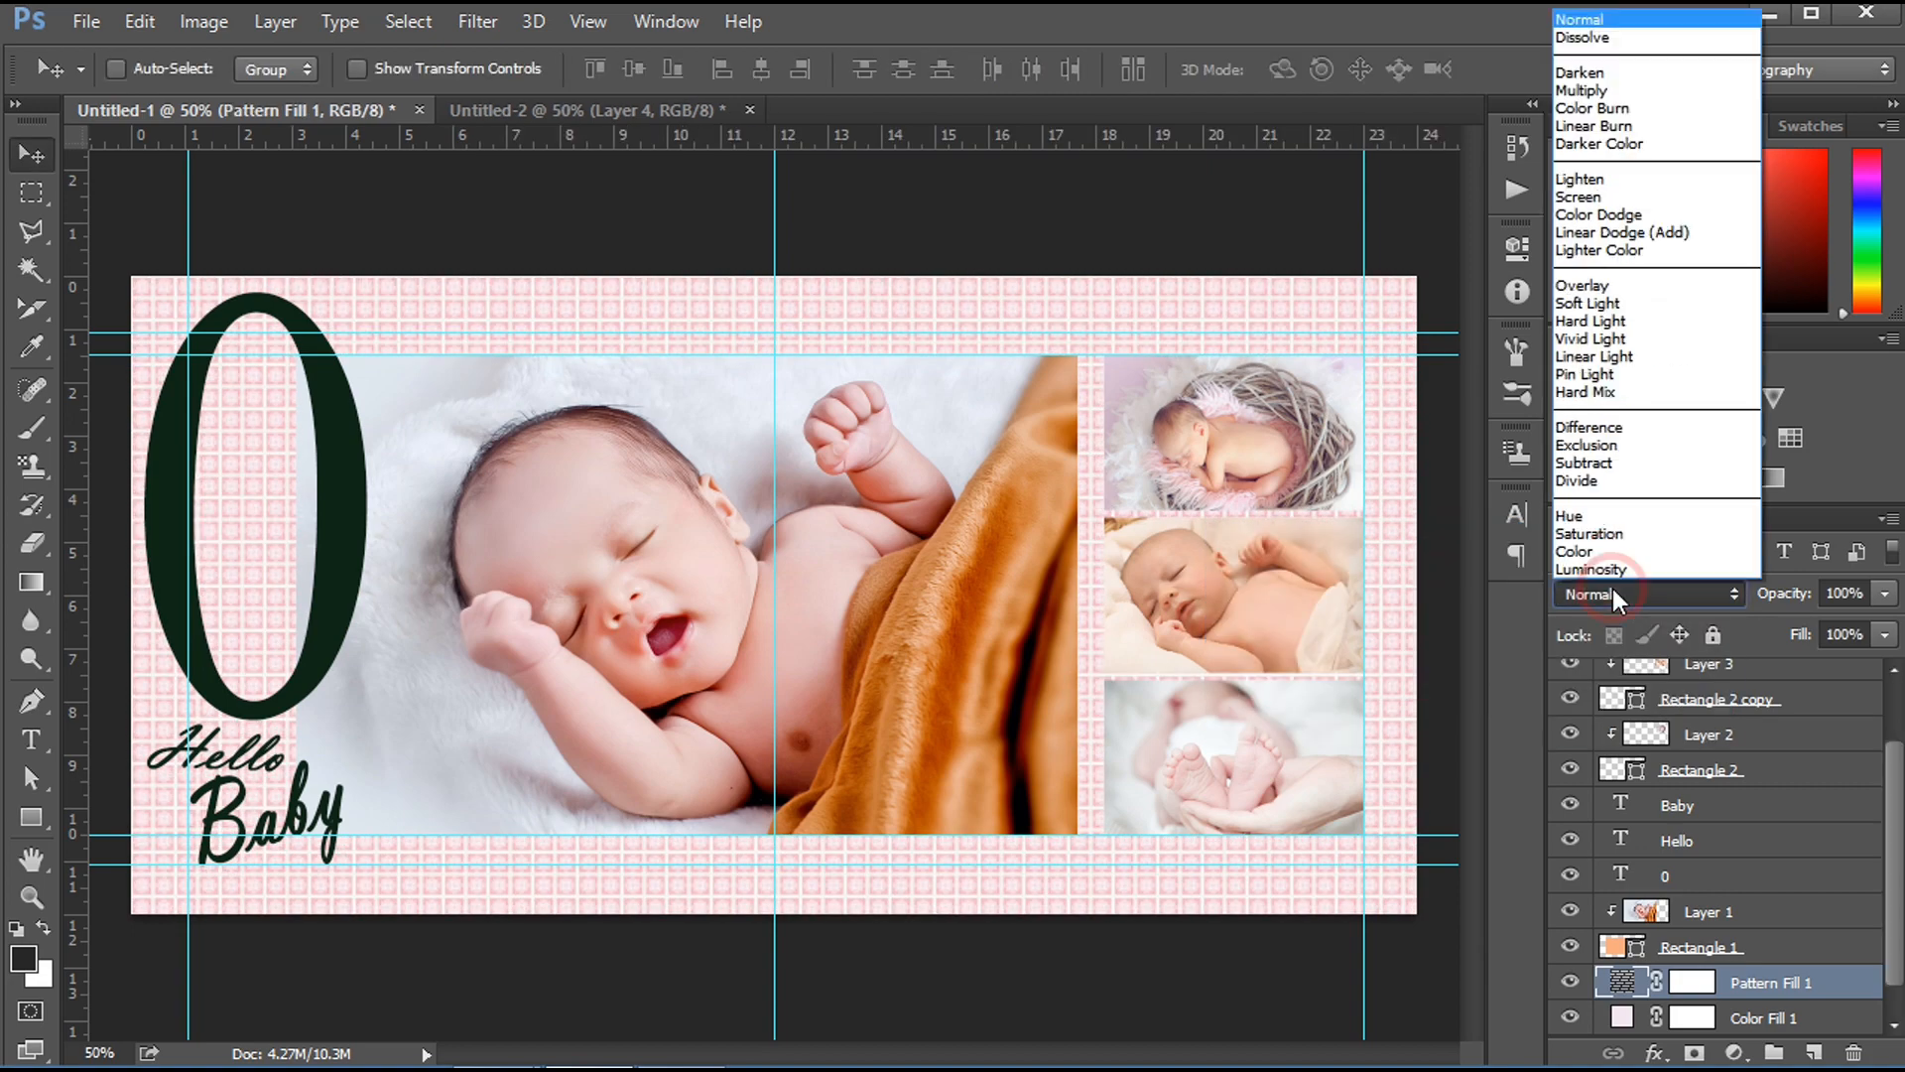
click(1612, 569)
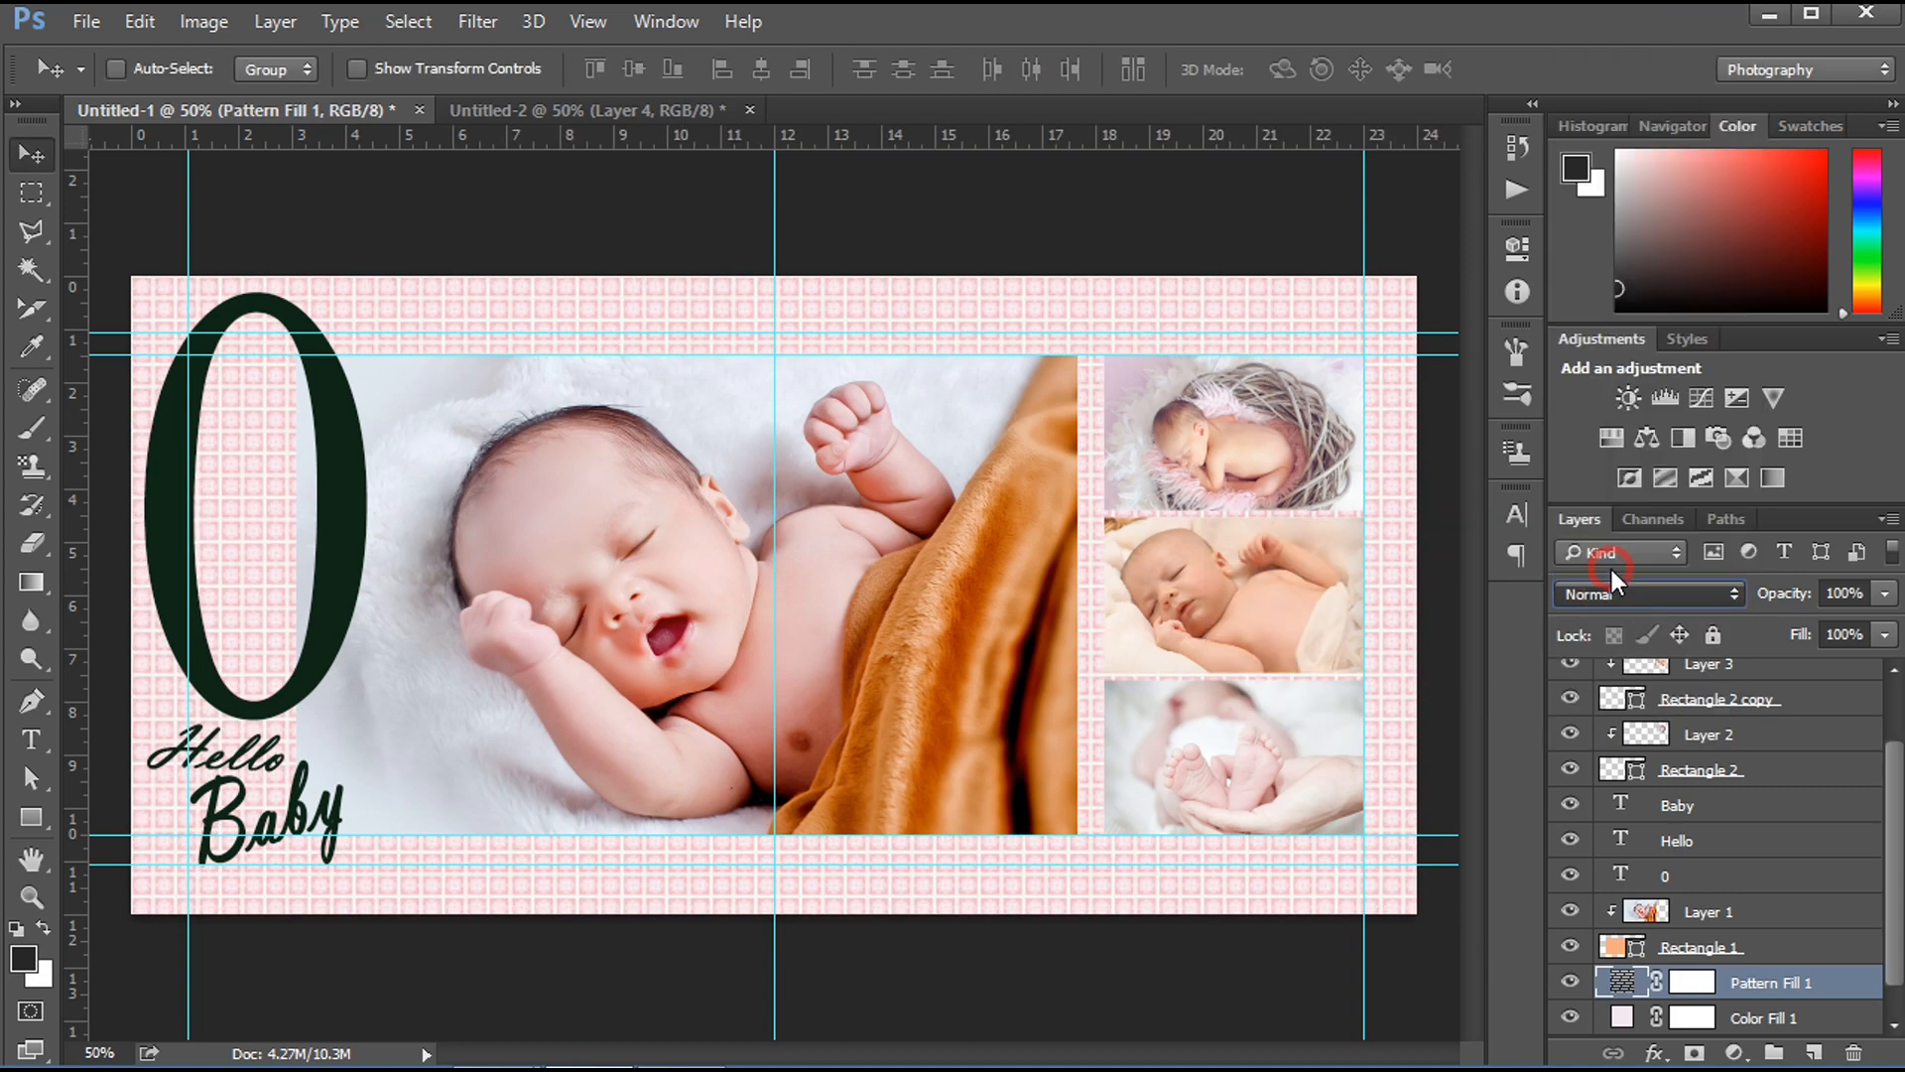
click(1831, 594)
text(15)
key(Return)
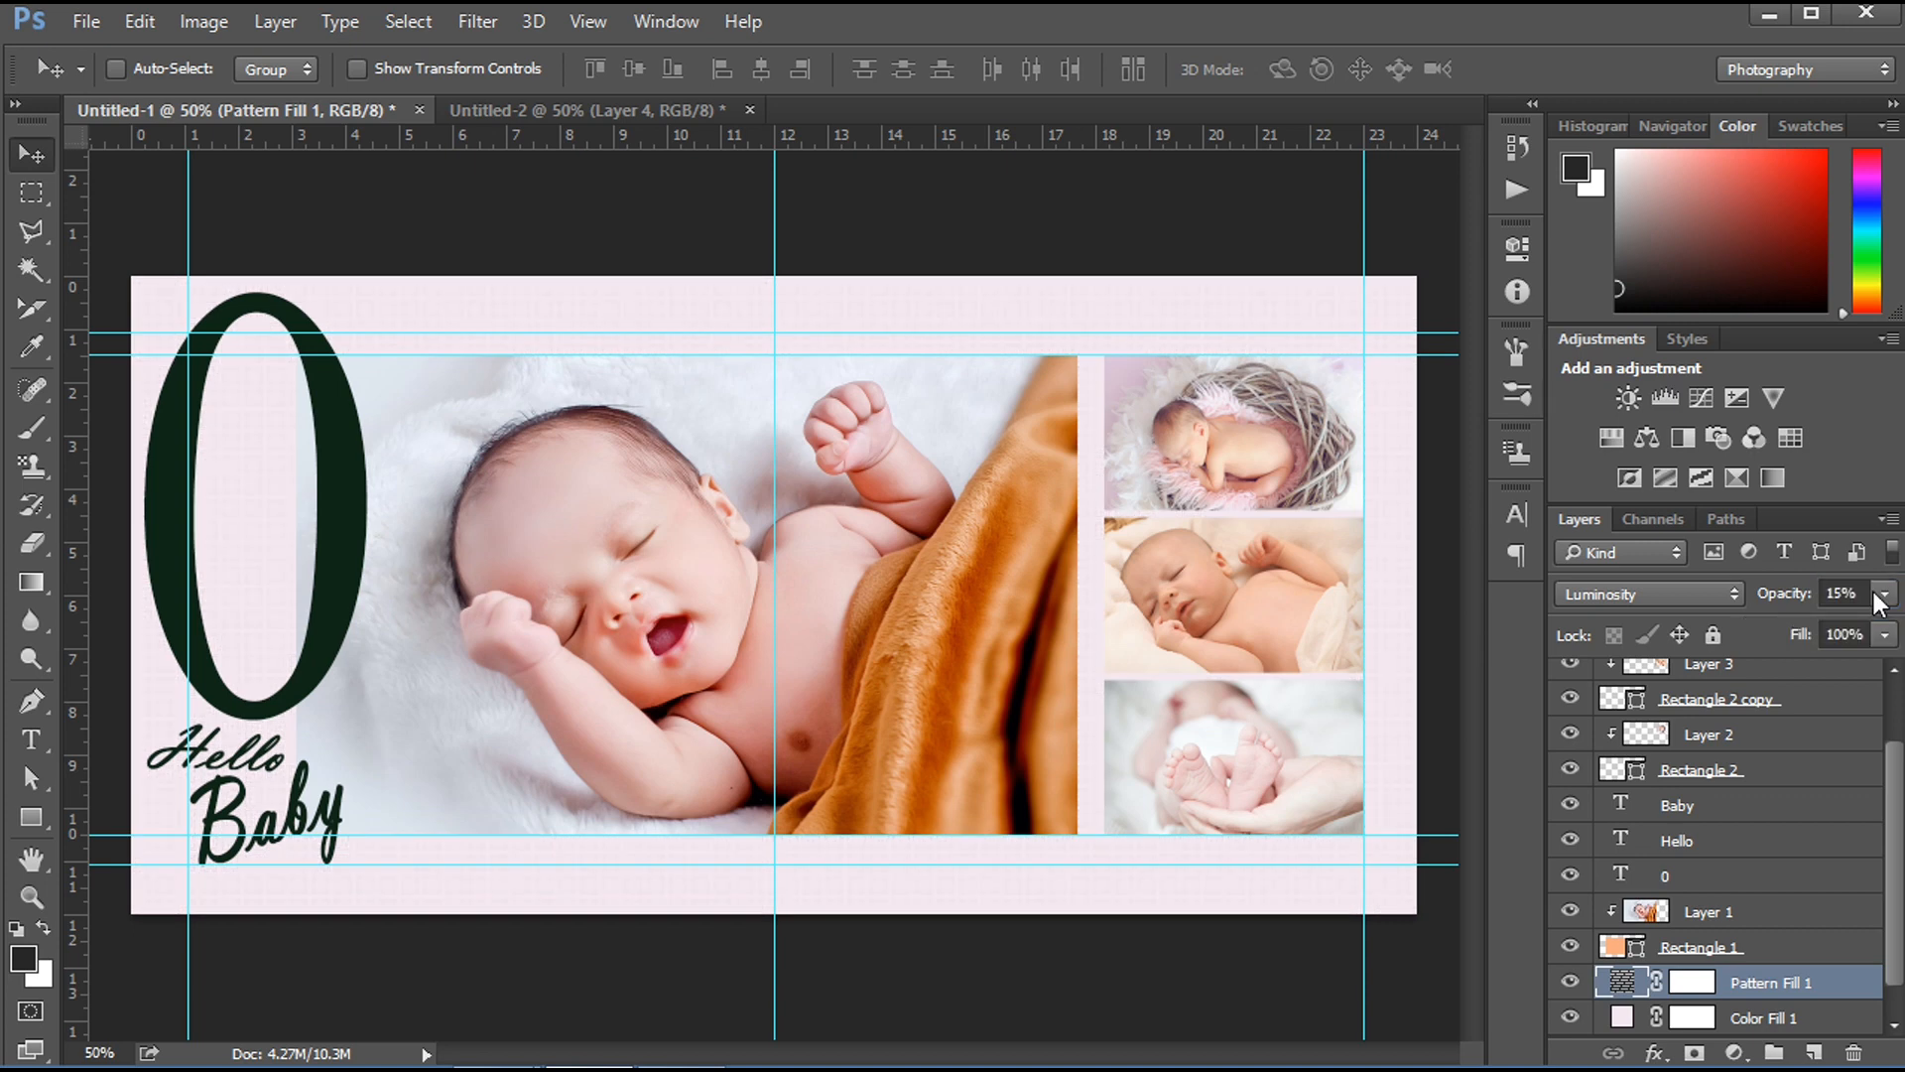
Hide the guides to check the spread without them.
ctrl+click(841, 475)
key(ctrl+semicolon)
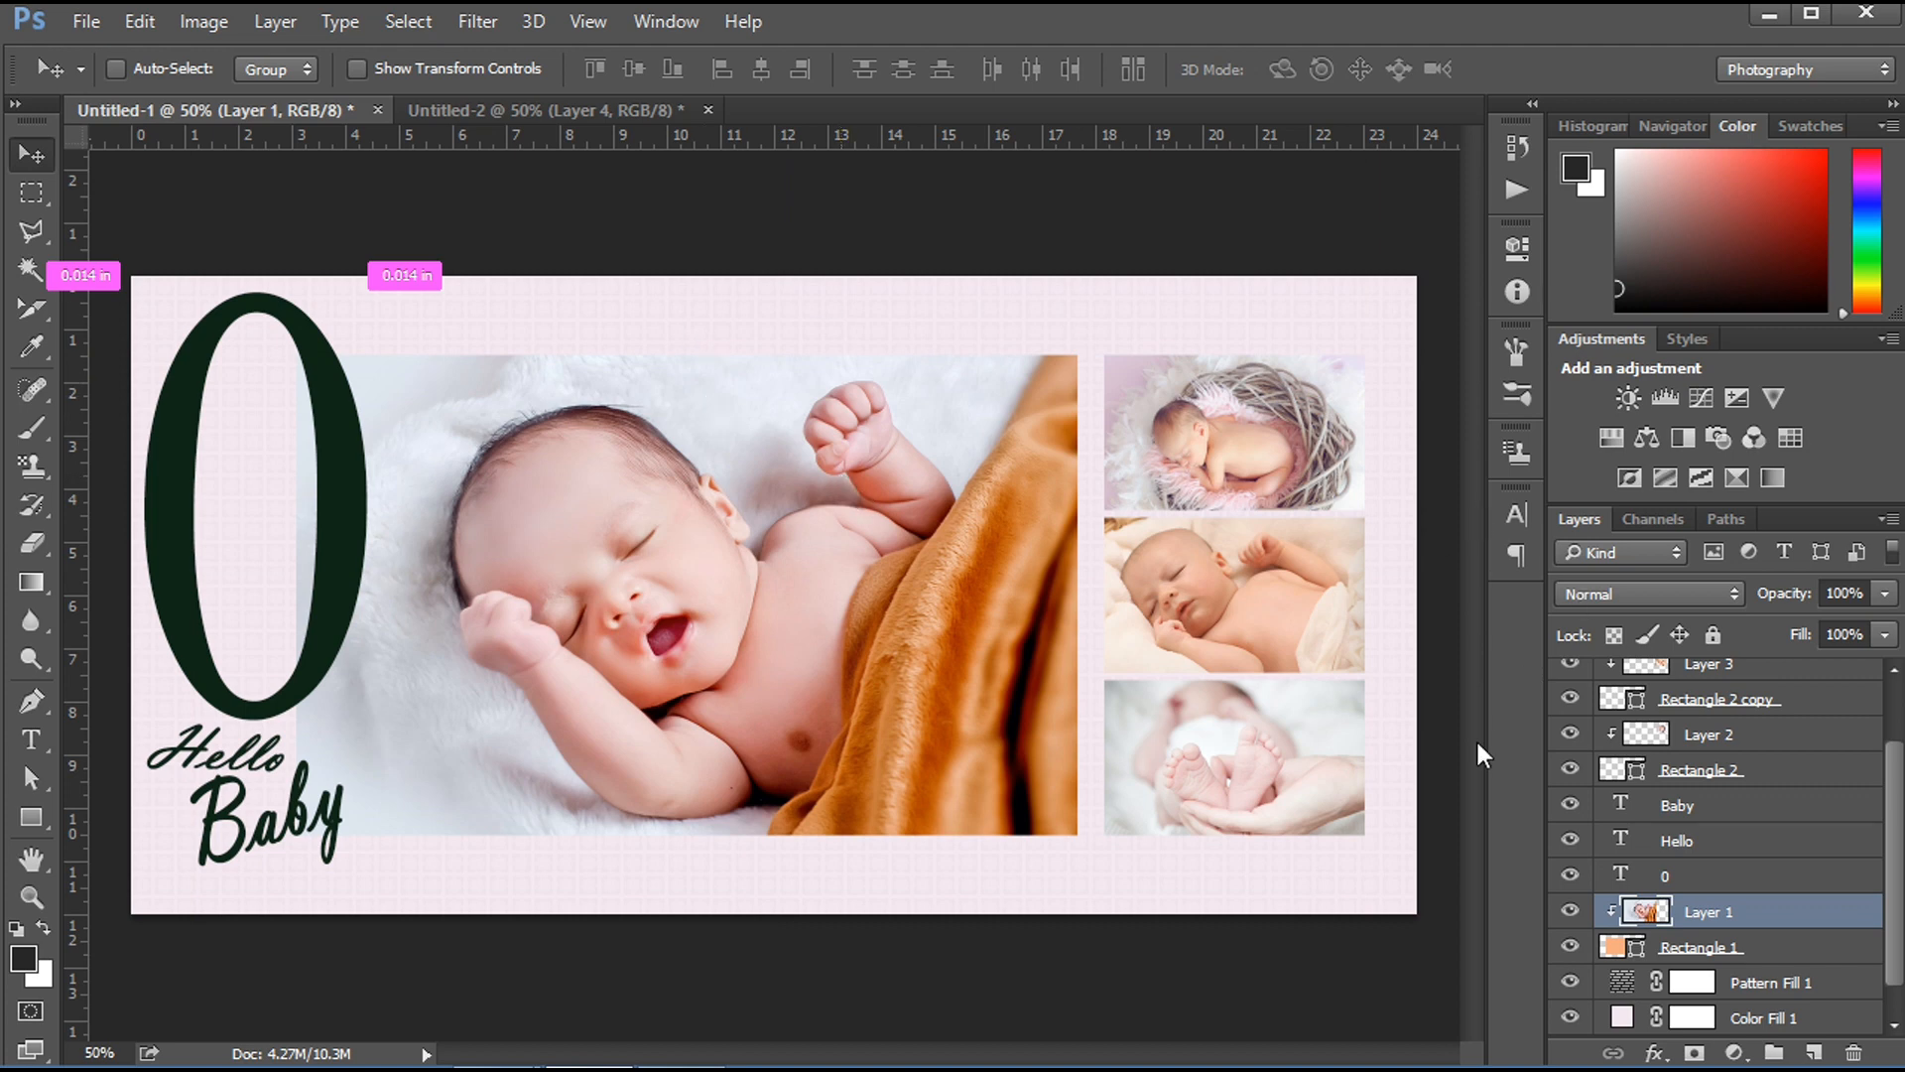
key(ctrl+minus)
key(ctrl+plus)
Give all four photo rectangles a solid stroke in a pale blue-grey sampled from the white blanket in the main photo.
click(1775, 951)
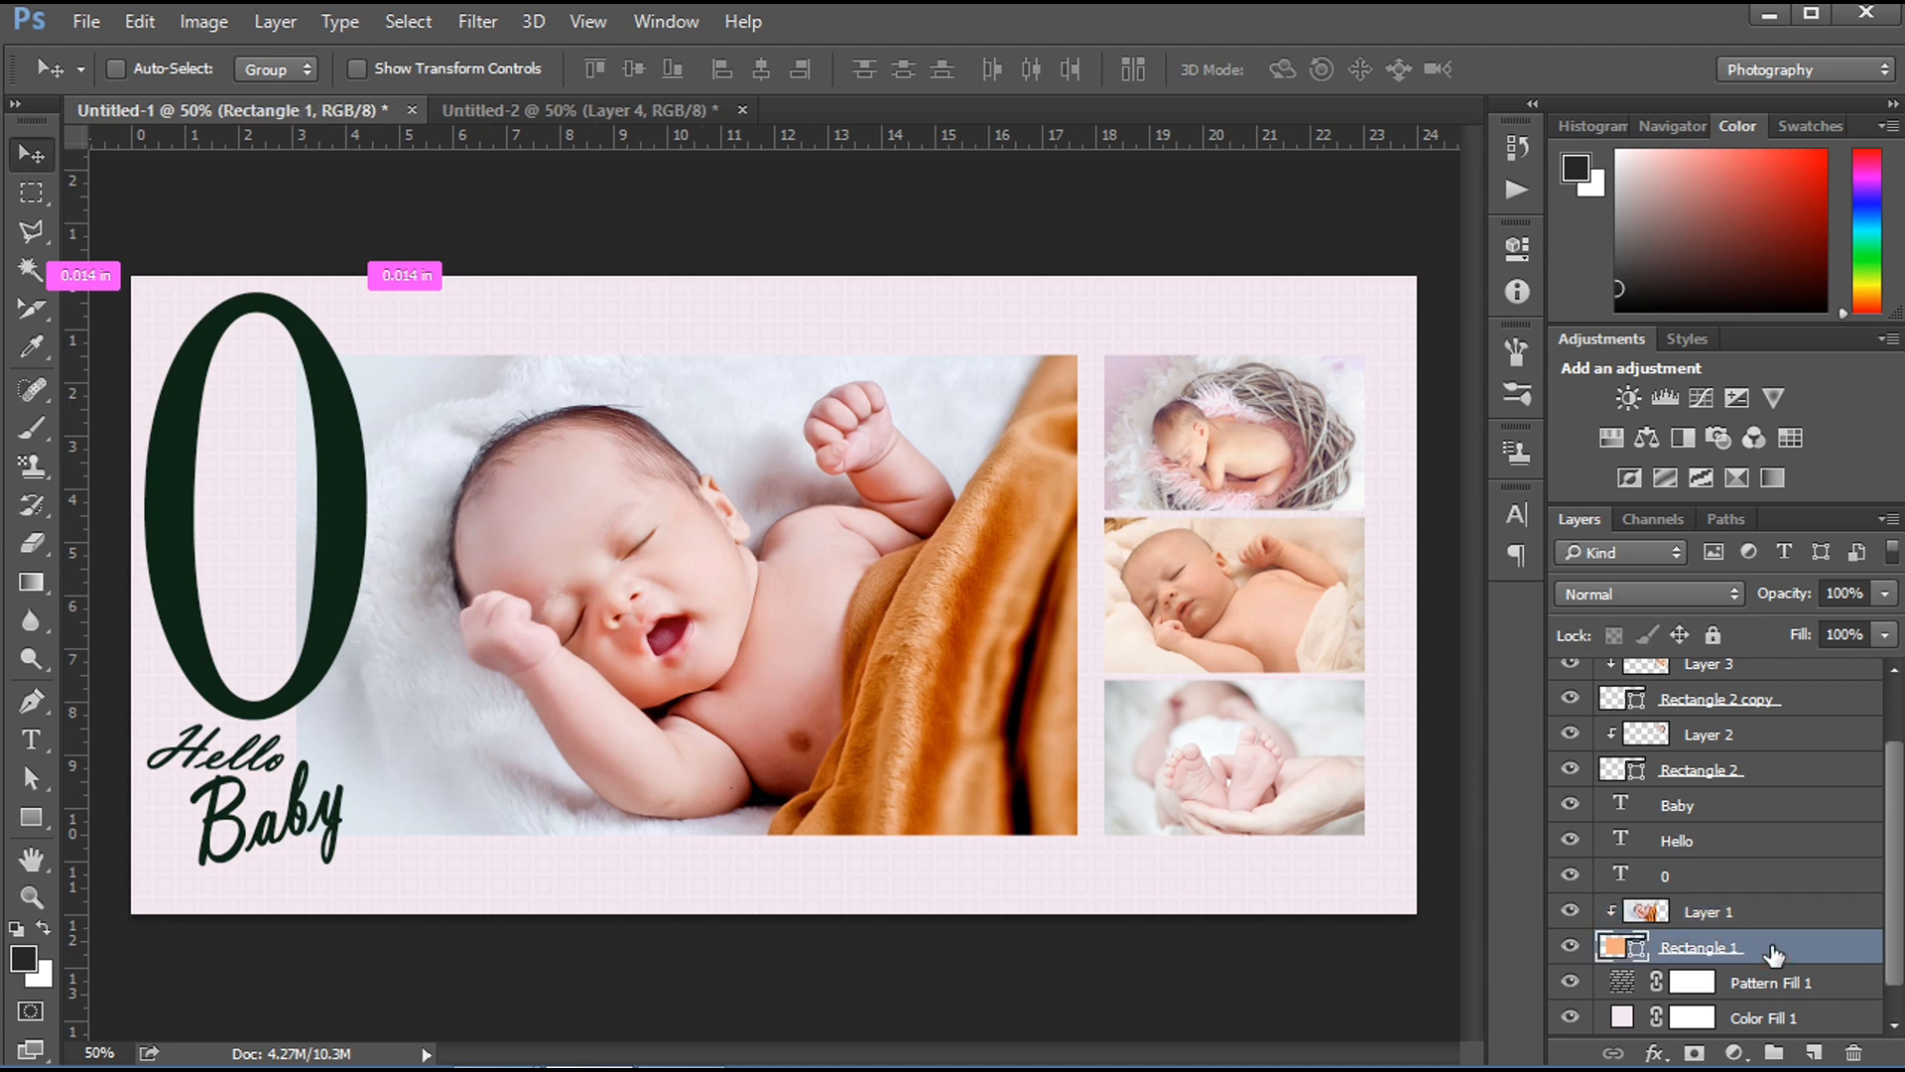
ctrl+click(1724, 771)
scroll(1747, 739, up, 2)
ctrl+click(1699, 787)
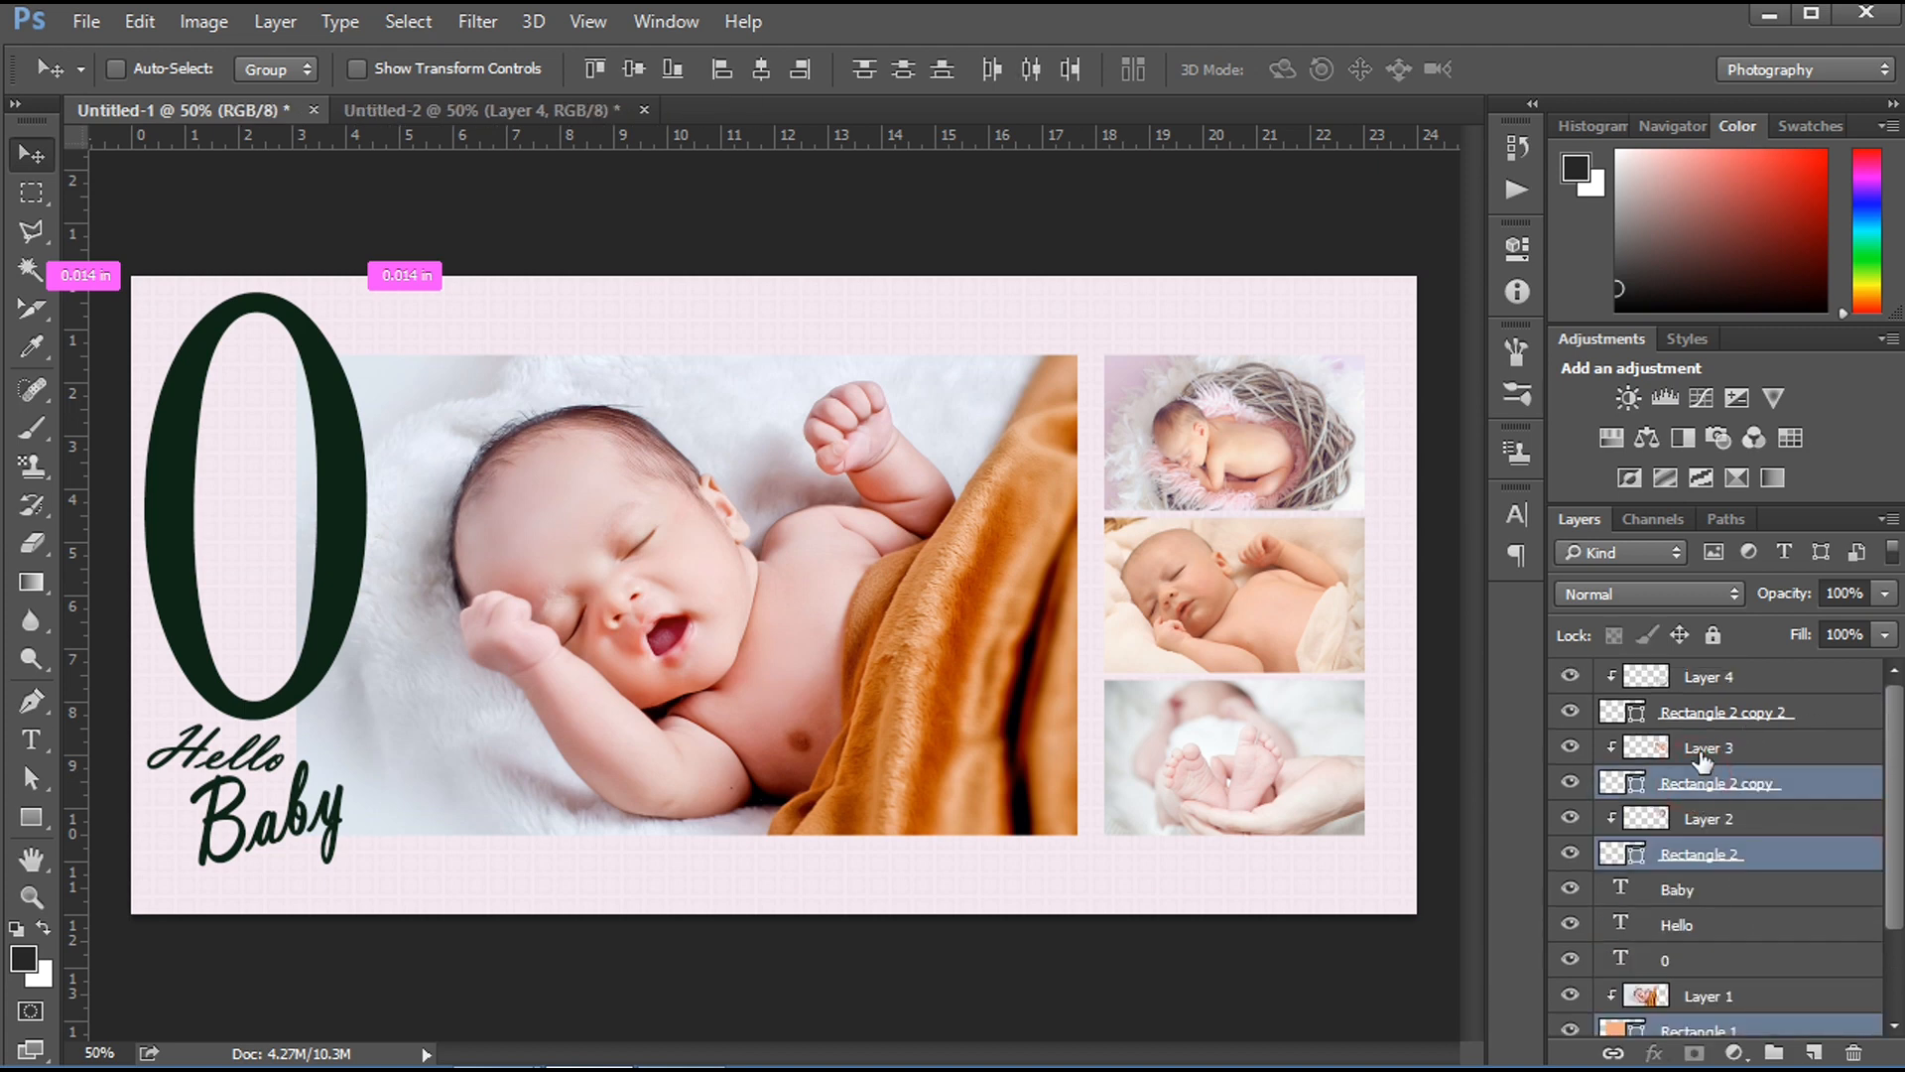
ctrl+click(1703, 714)
key(u)
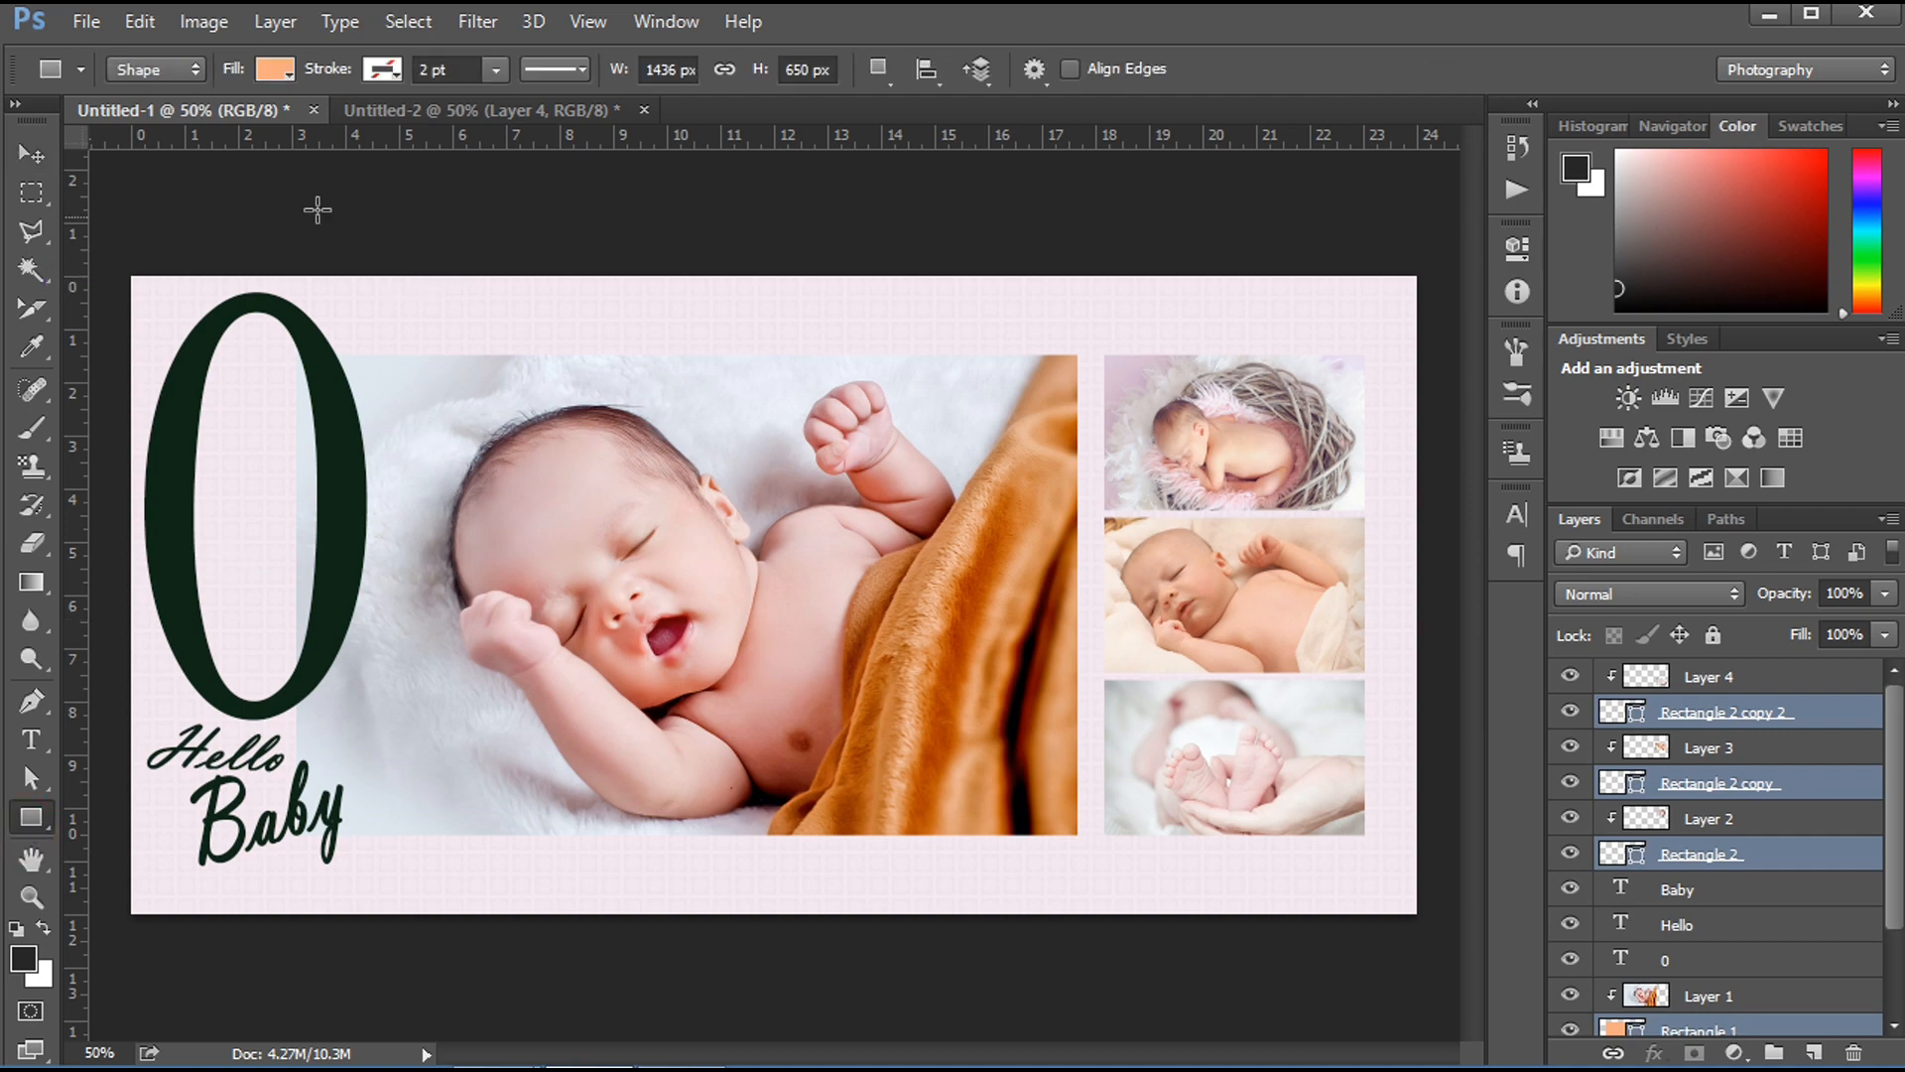
click(379, 67)
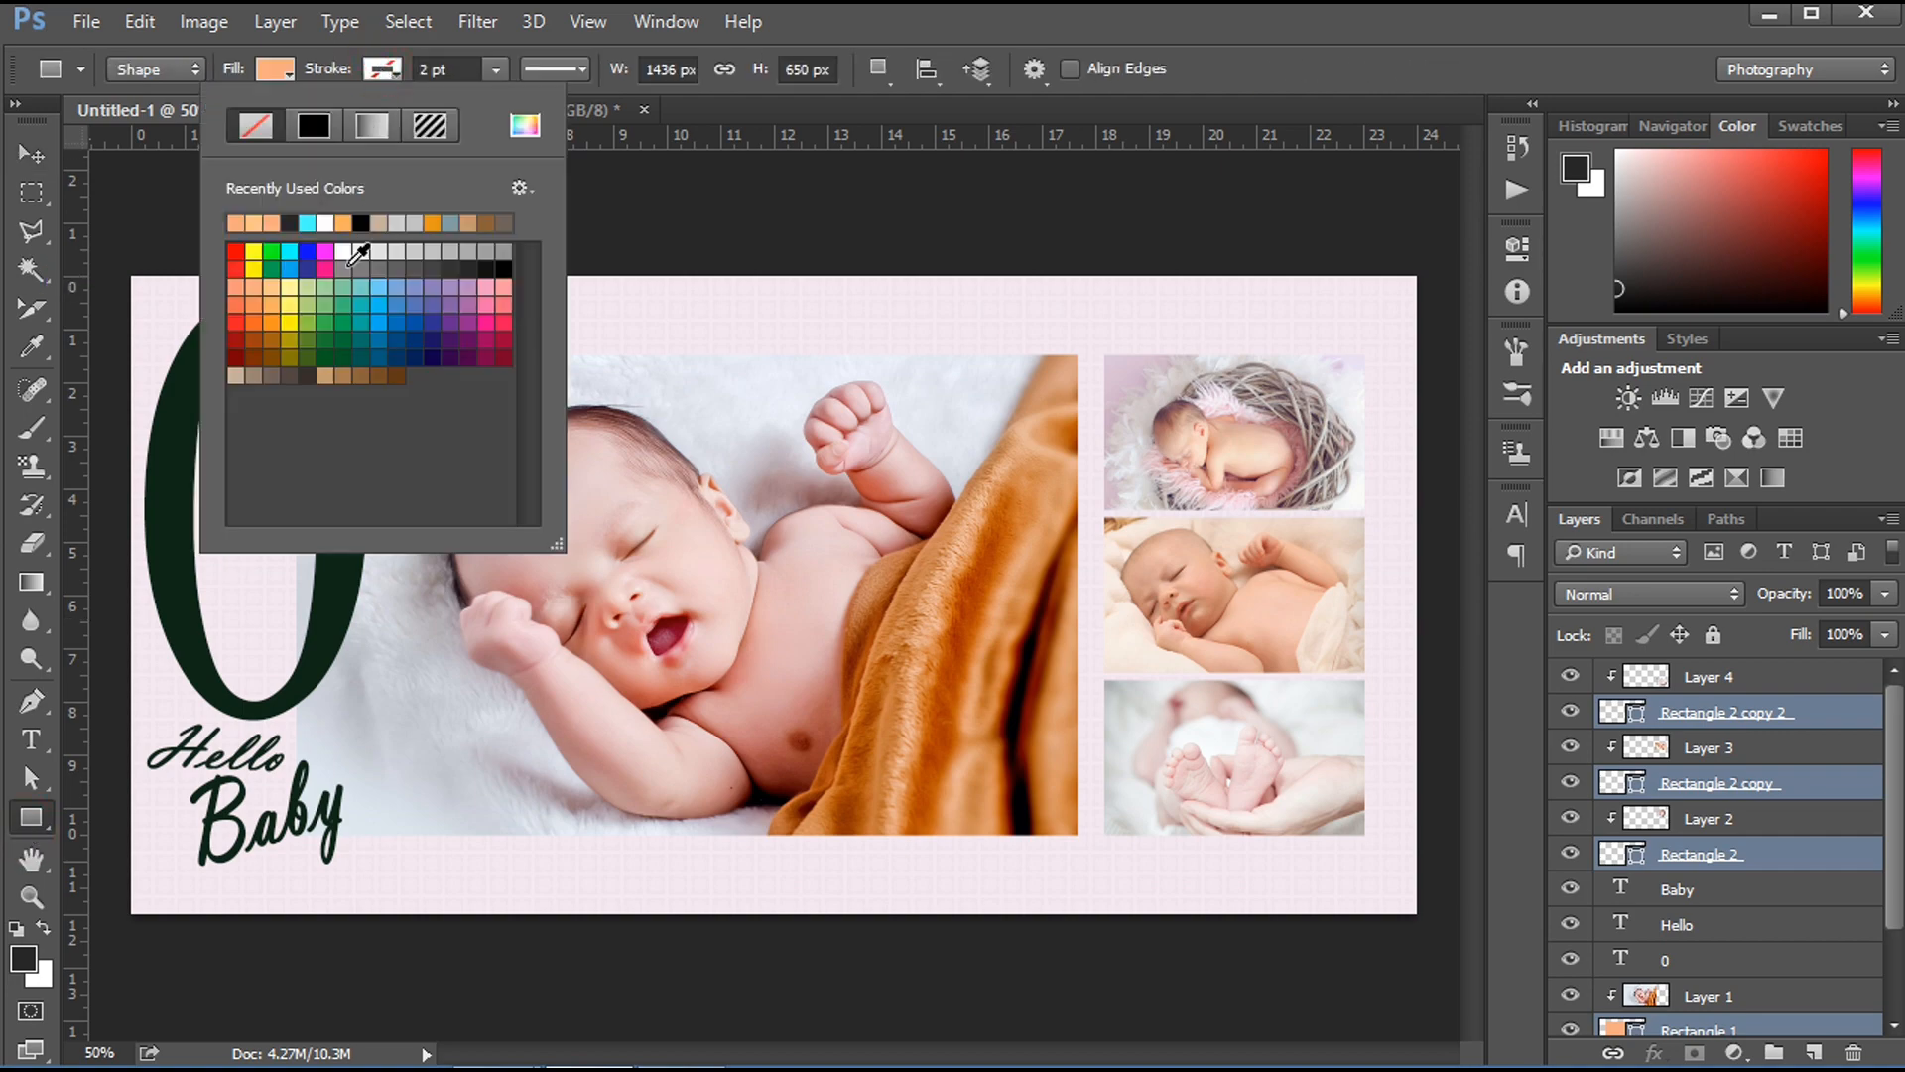
click(524, 127)
click(771, 419)
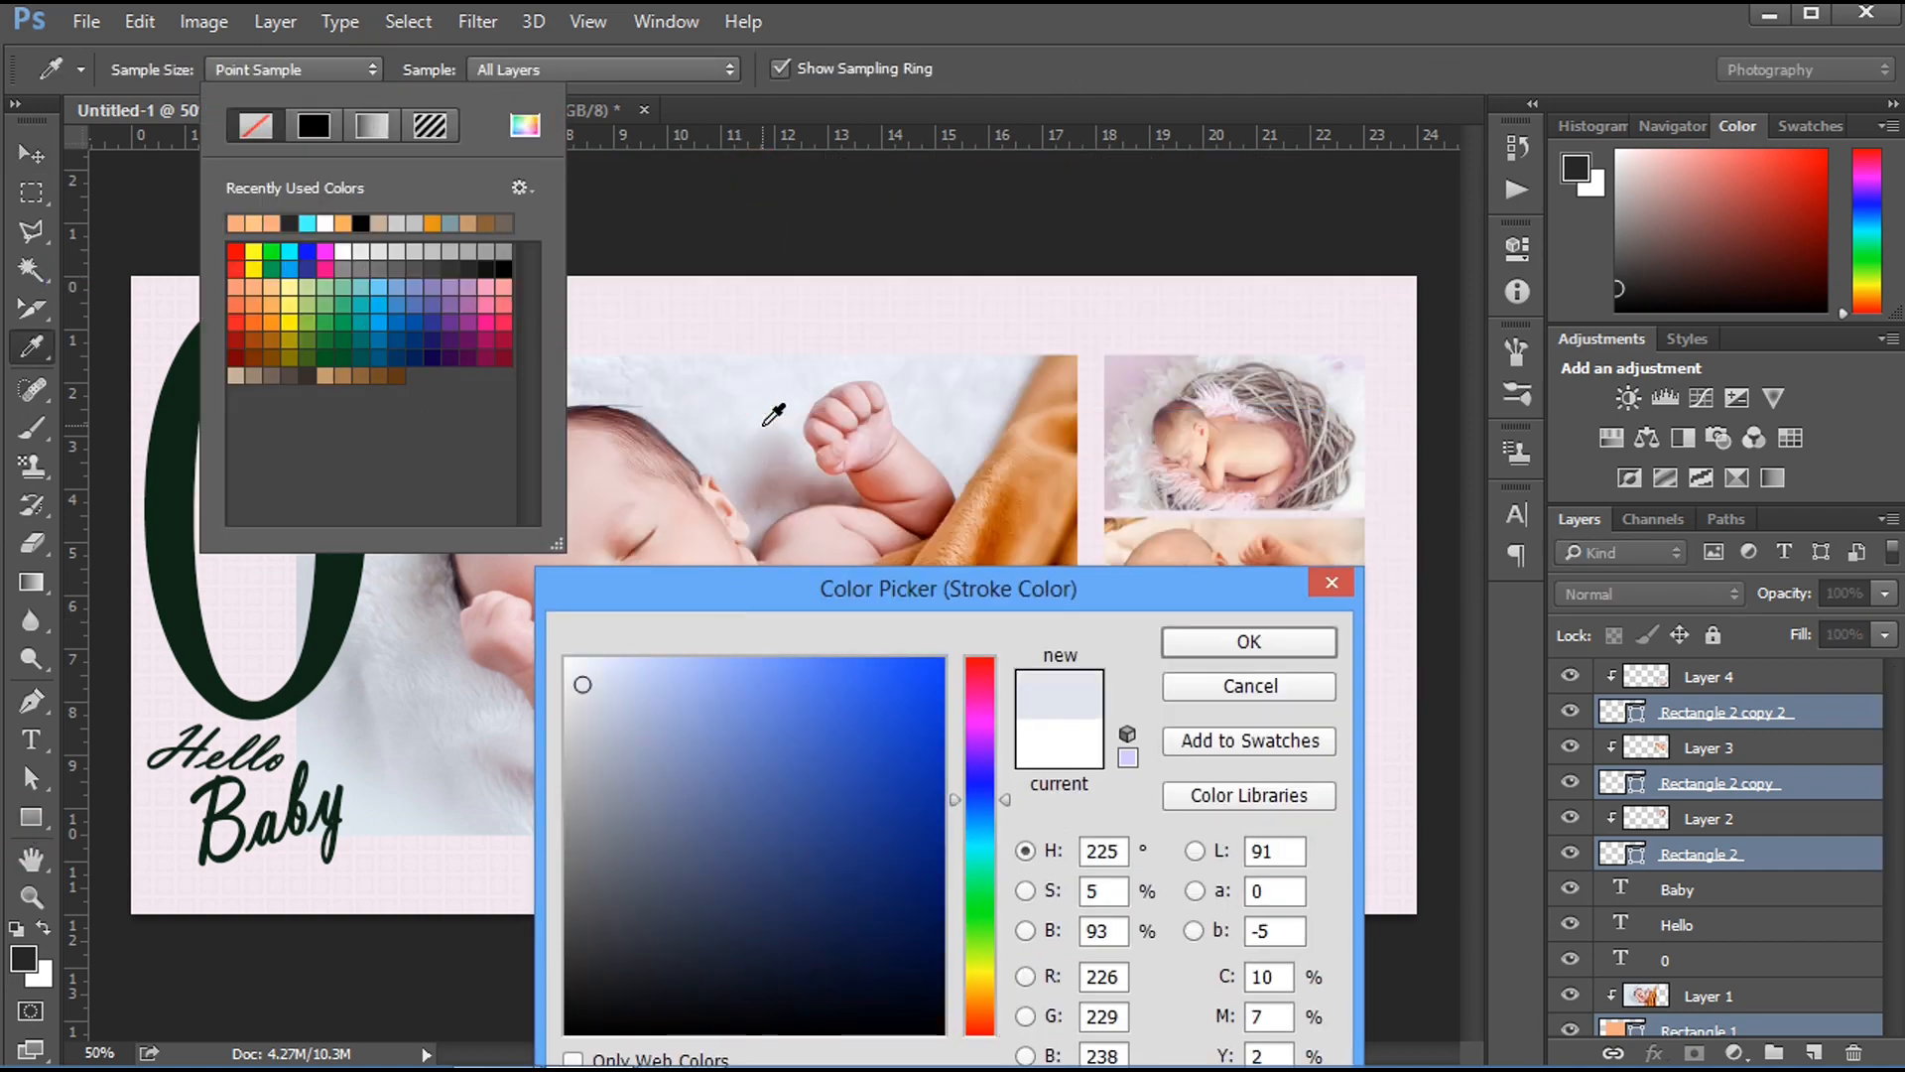
click(1222, 643)
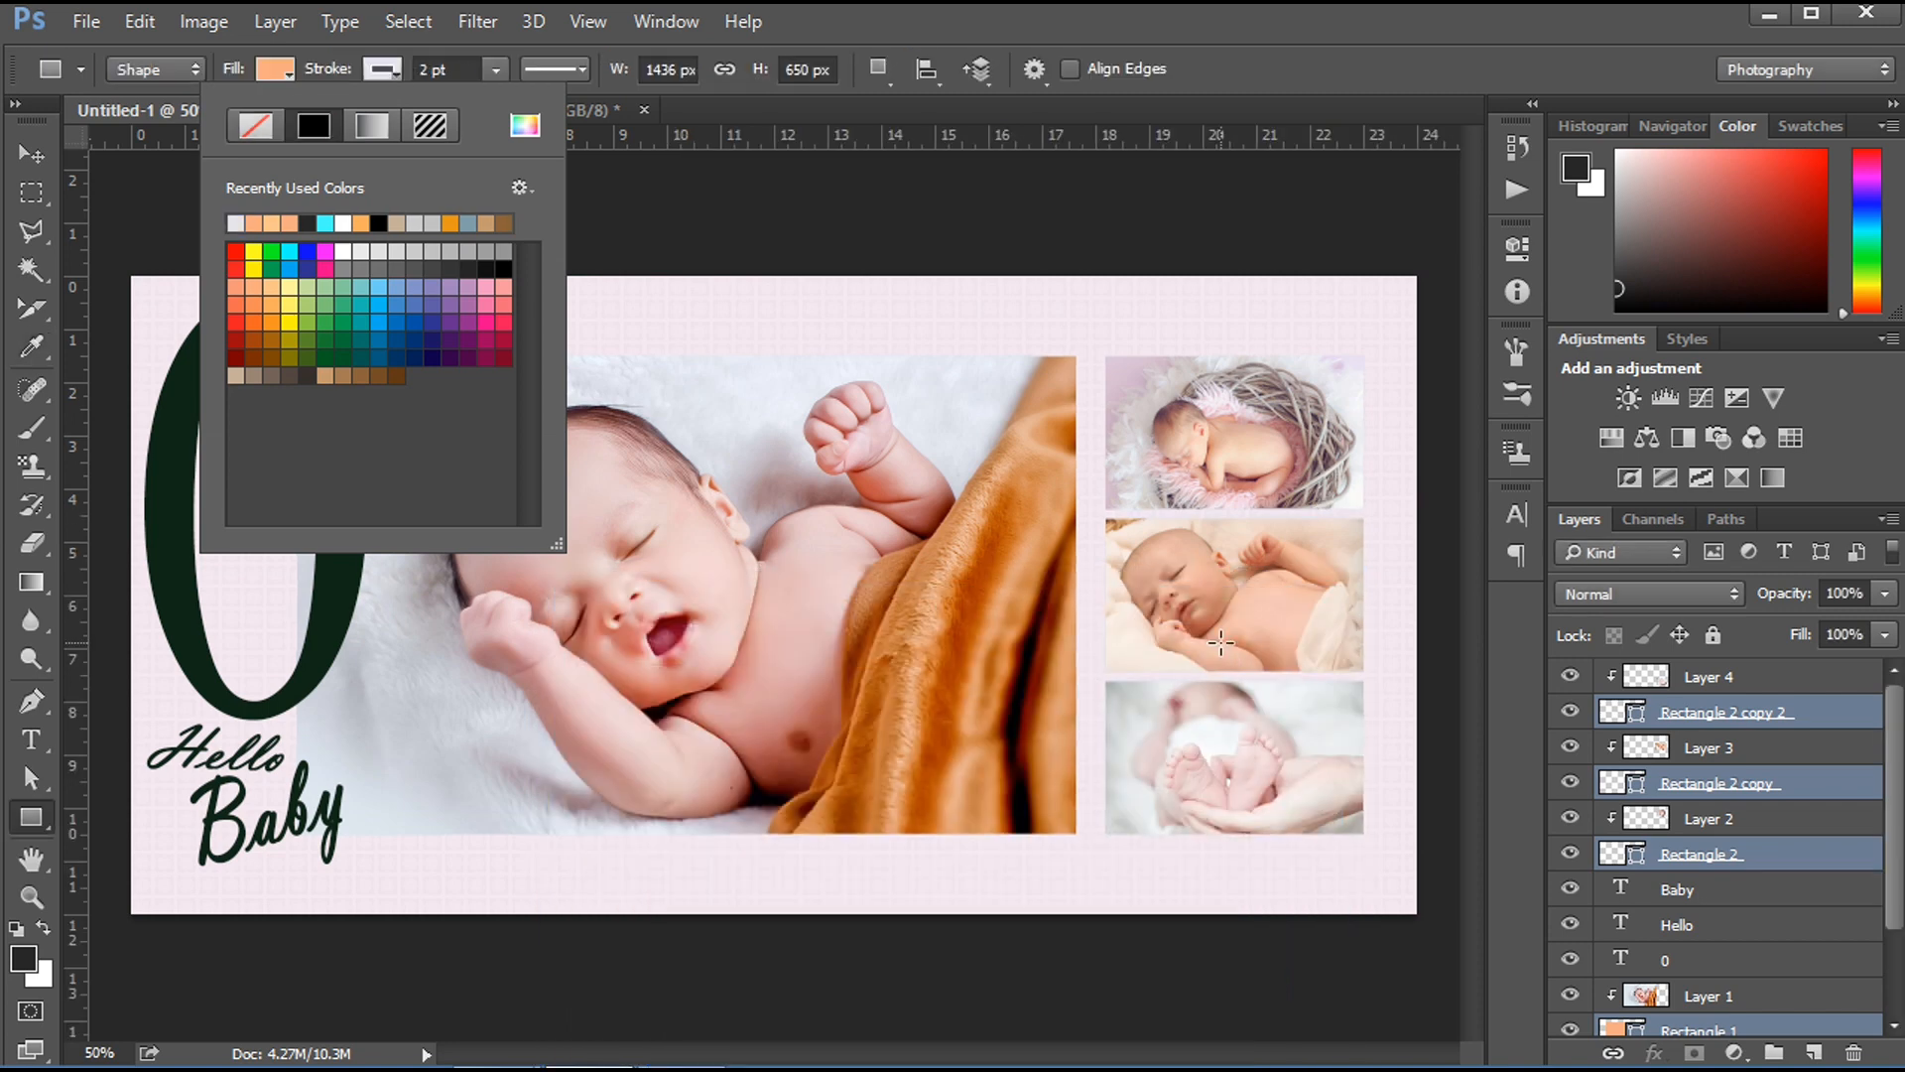
Try a near-black stroke on the four photo rectangles, settle on white instead, and check the photo edges up close.
click(308, 220)
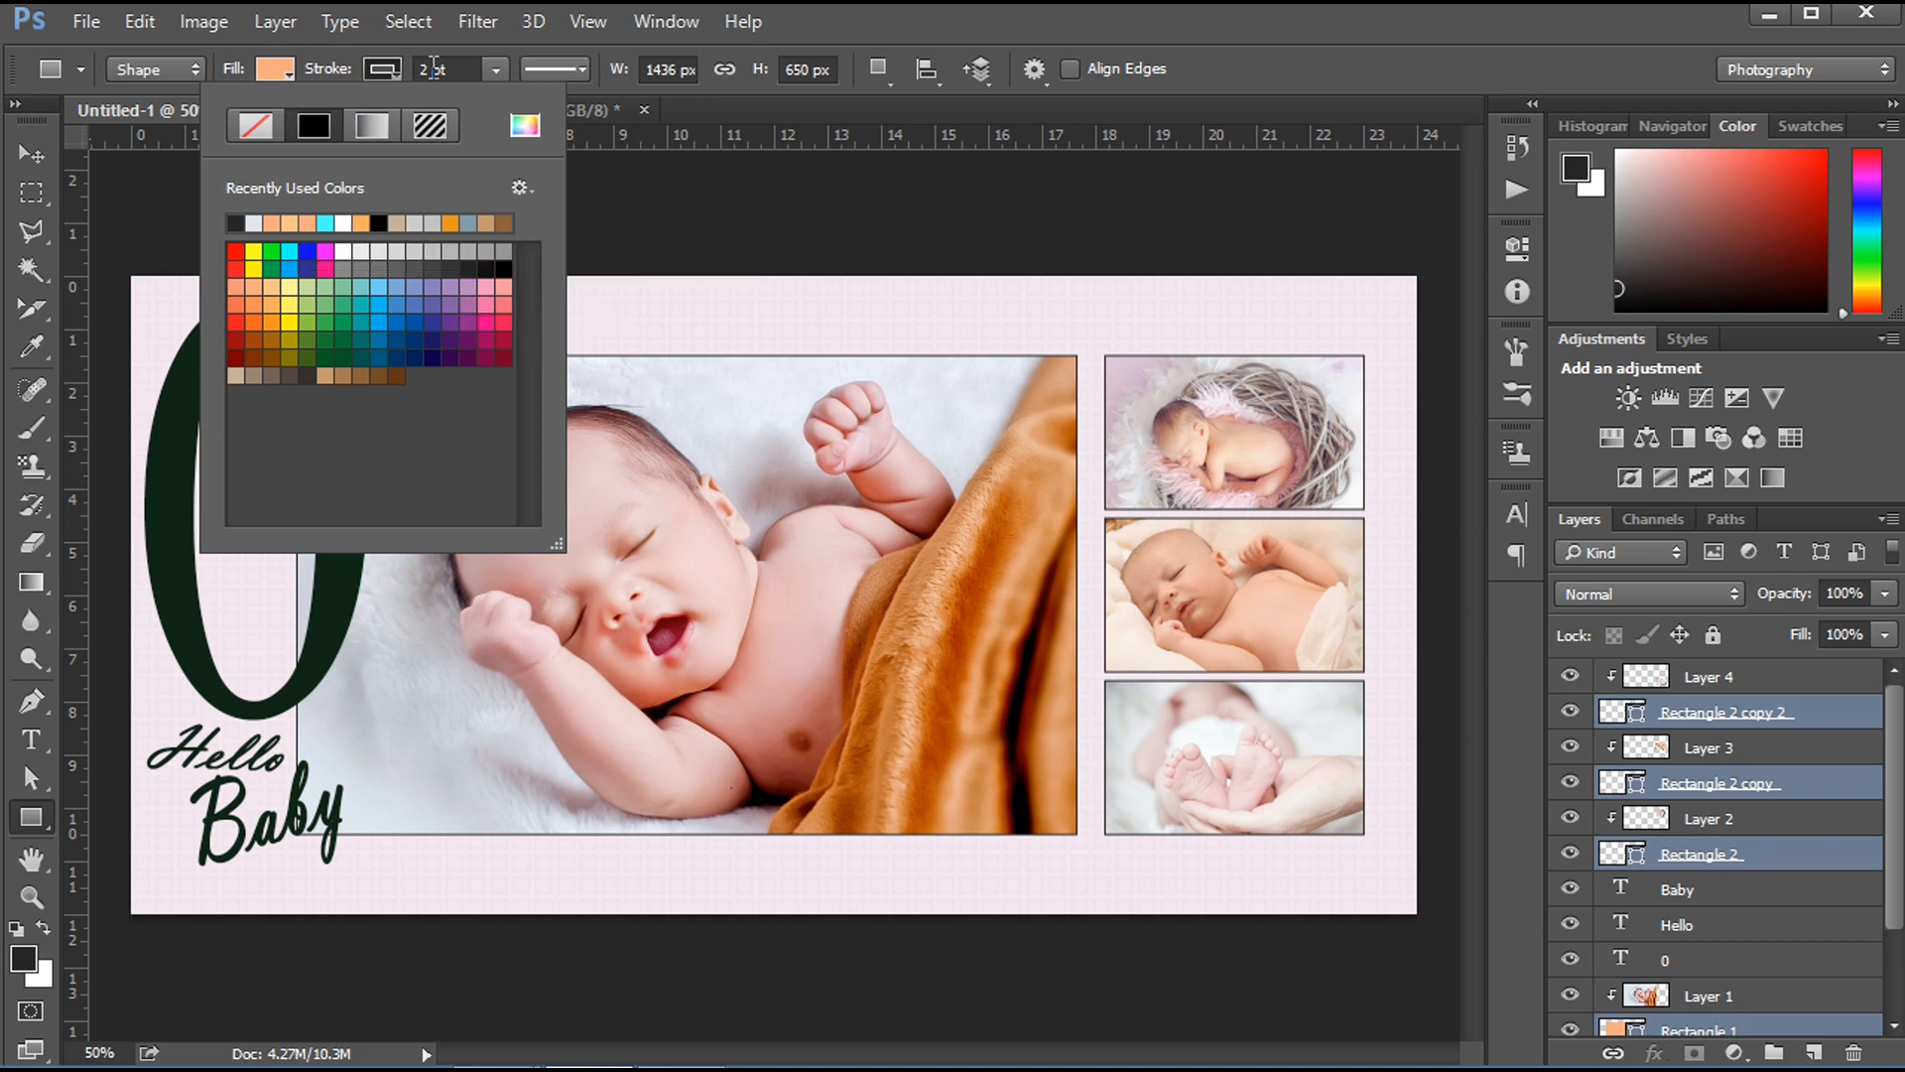
click(343, 222)
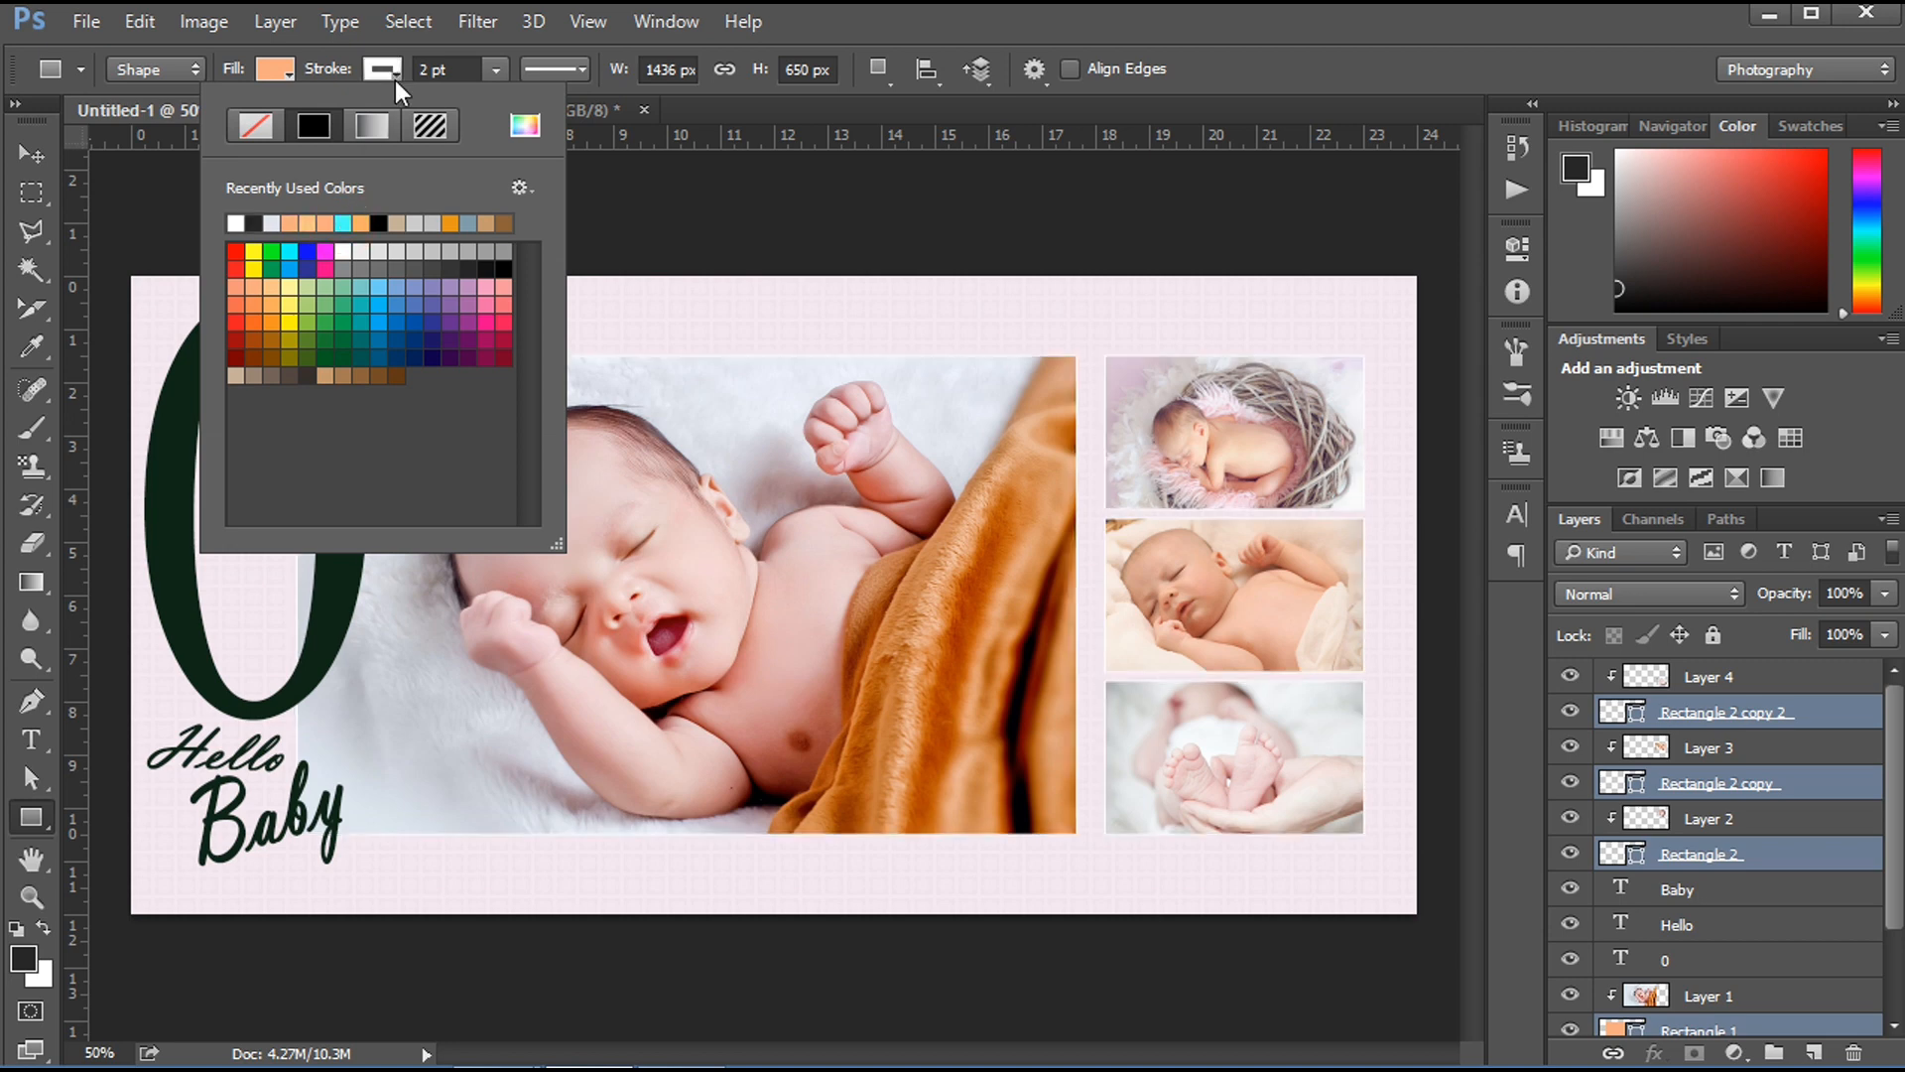
click(451, 70)
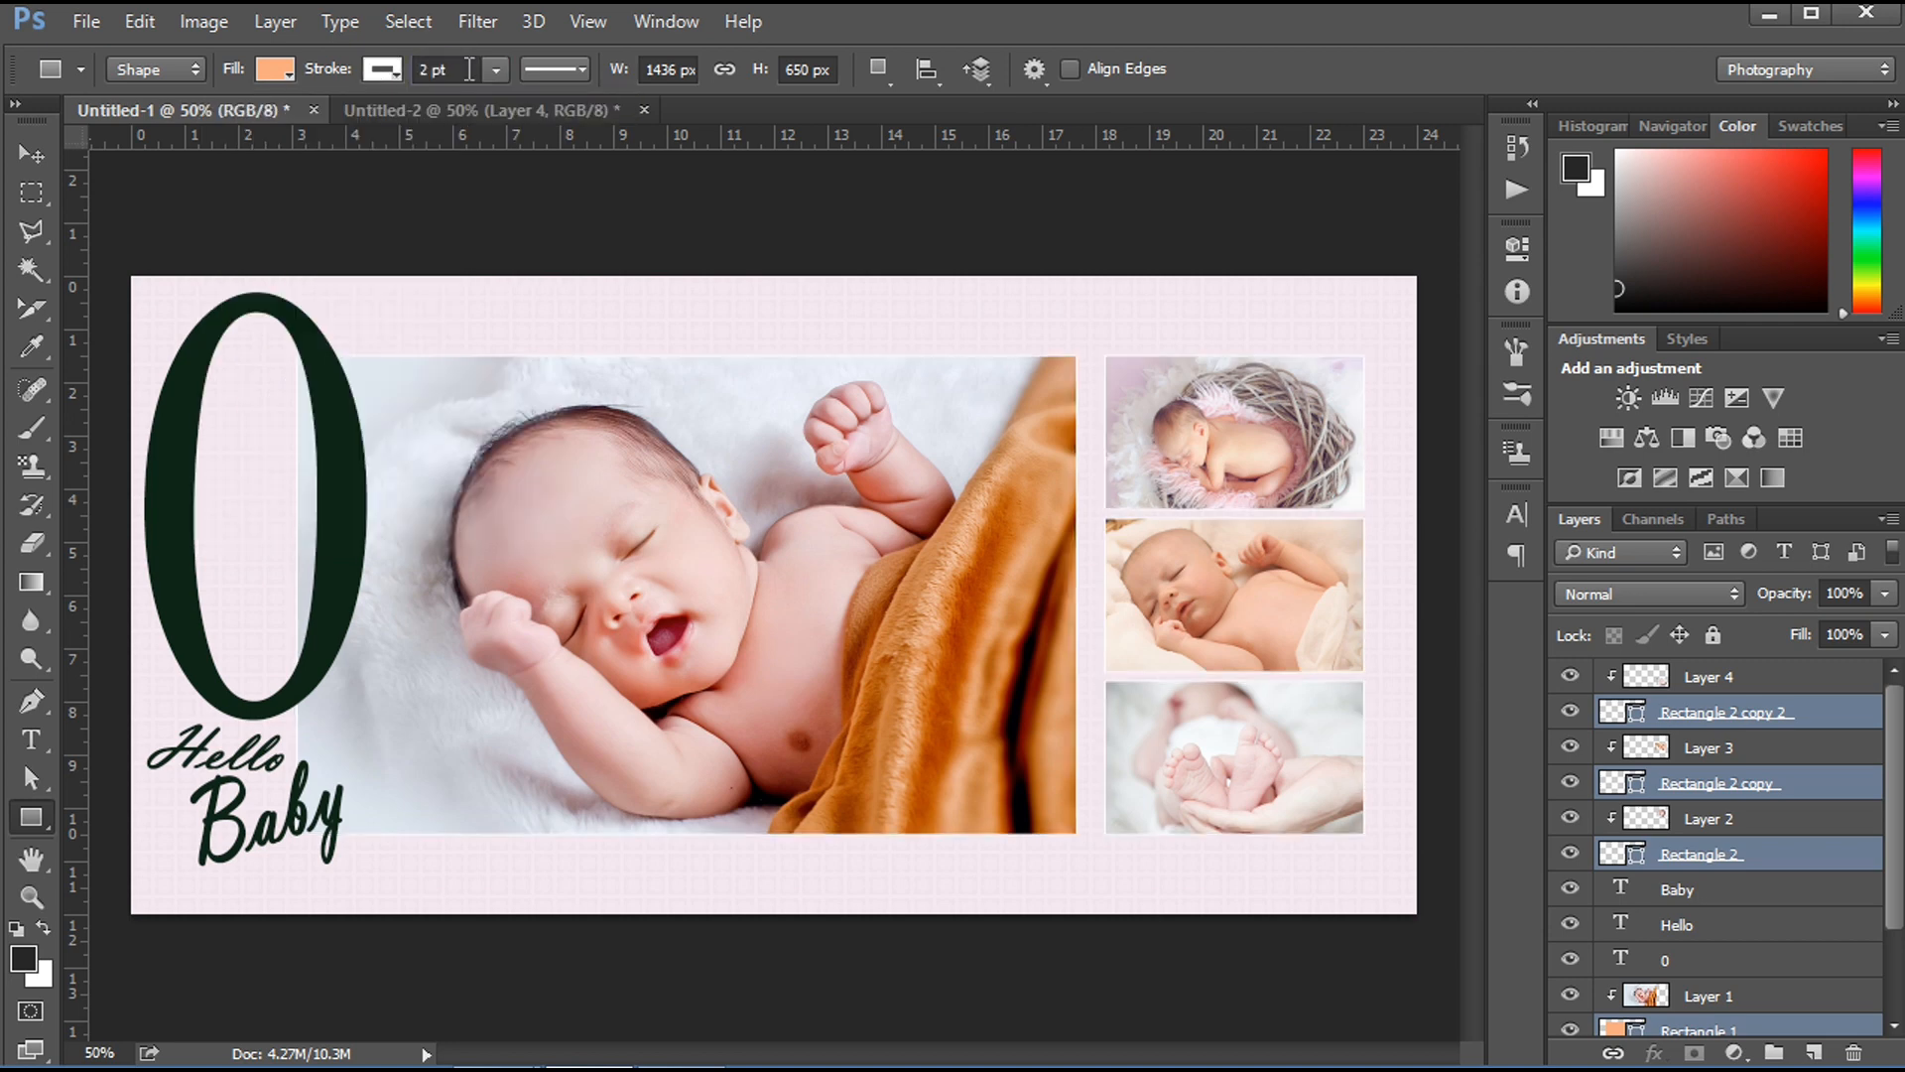
key(ctrl+plus)
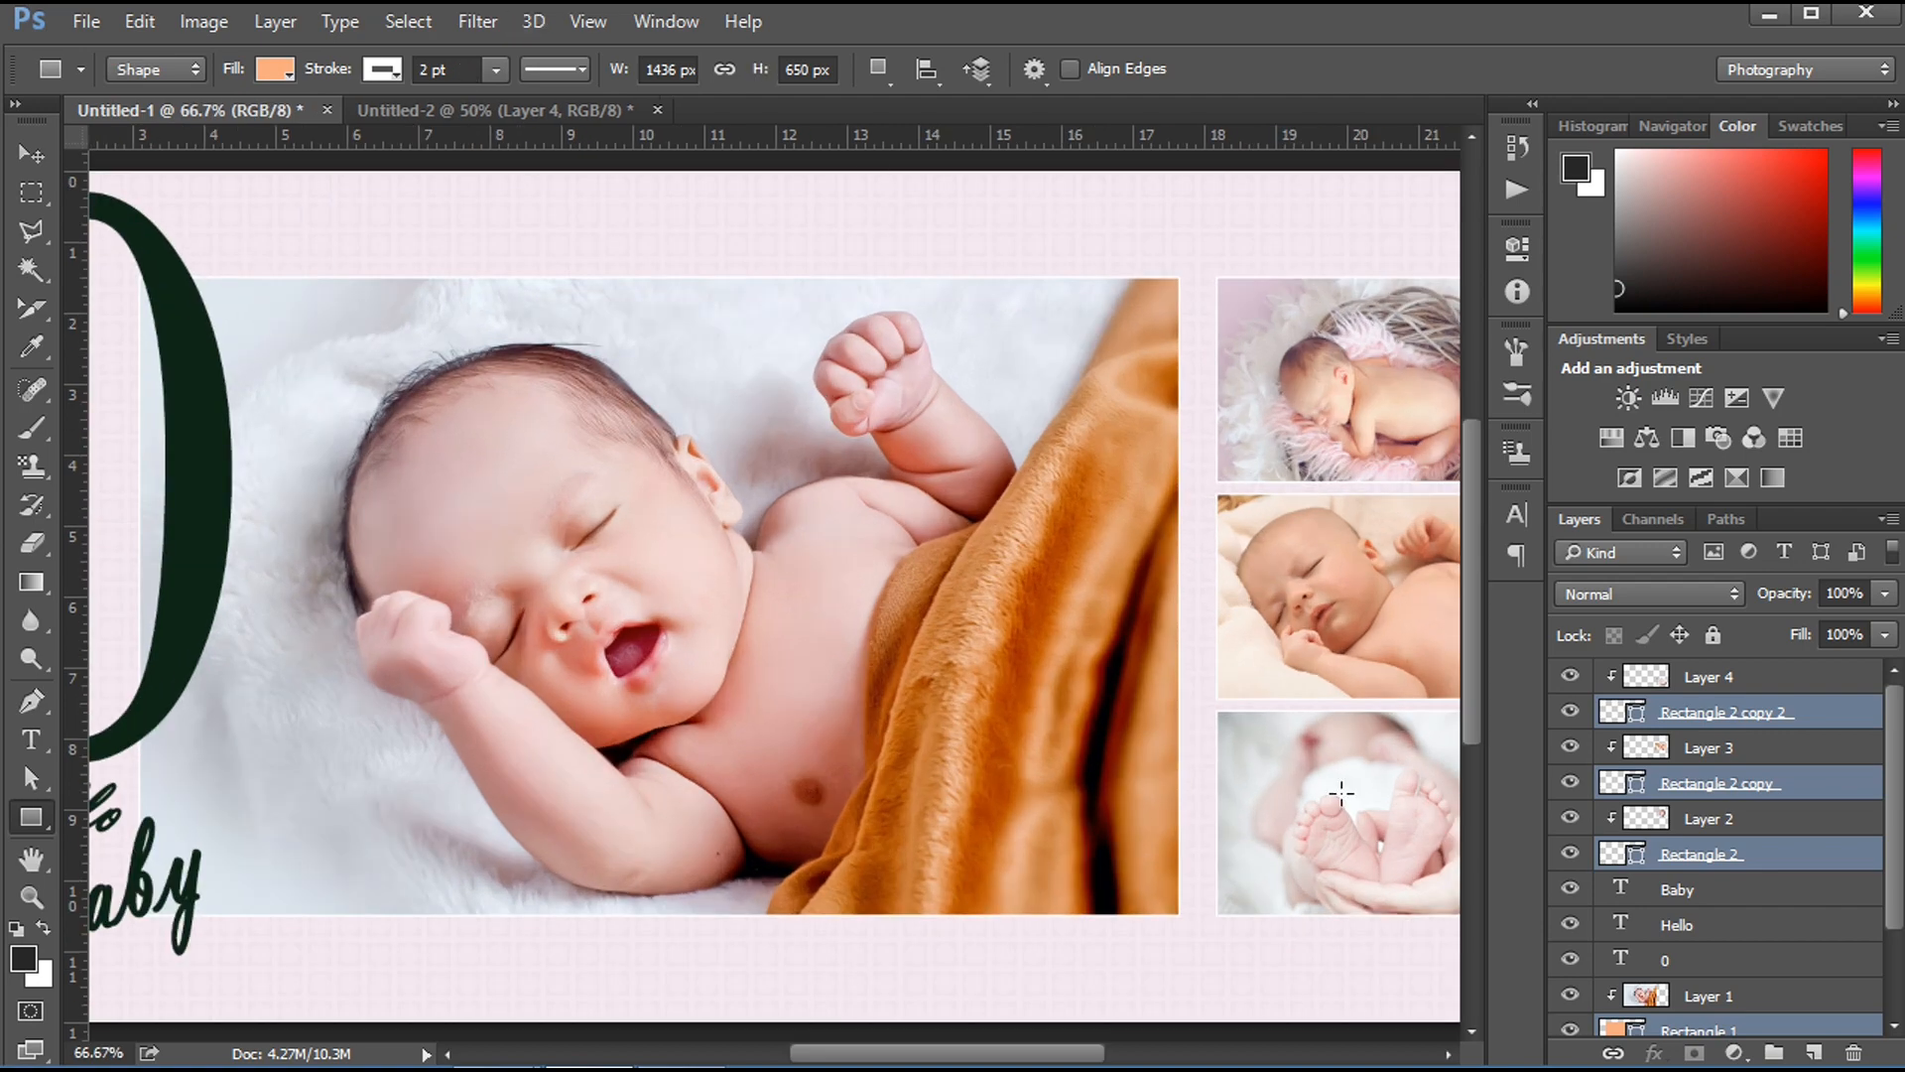
drag(1114, 668, 906, 668)
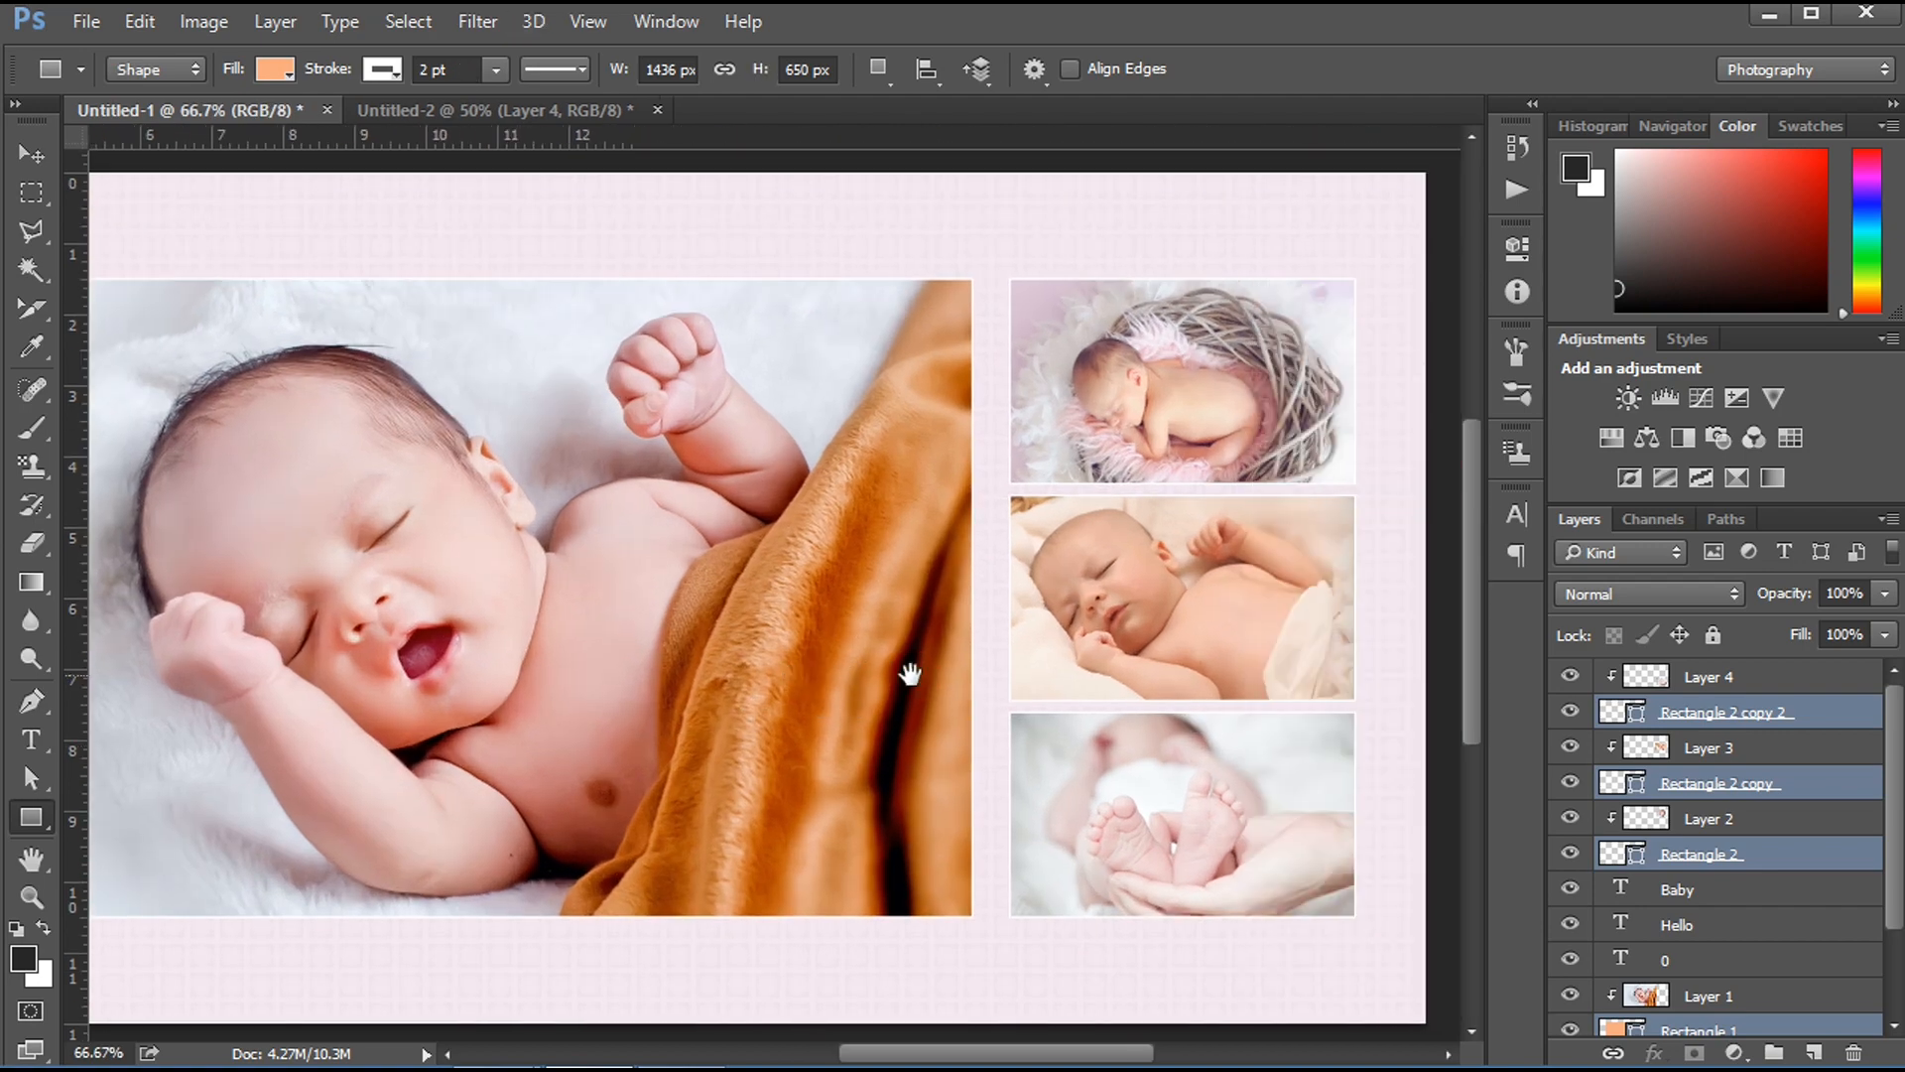
key(ctrl+minus)
key(ctrl+minus)
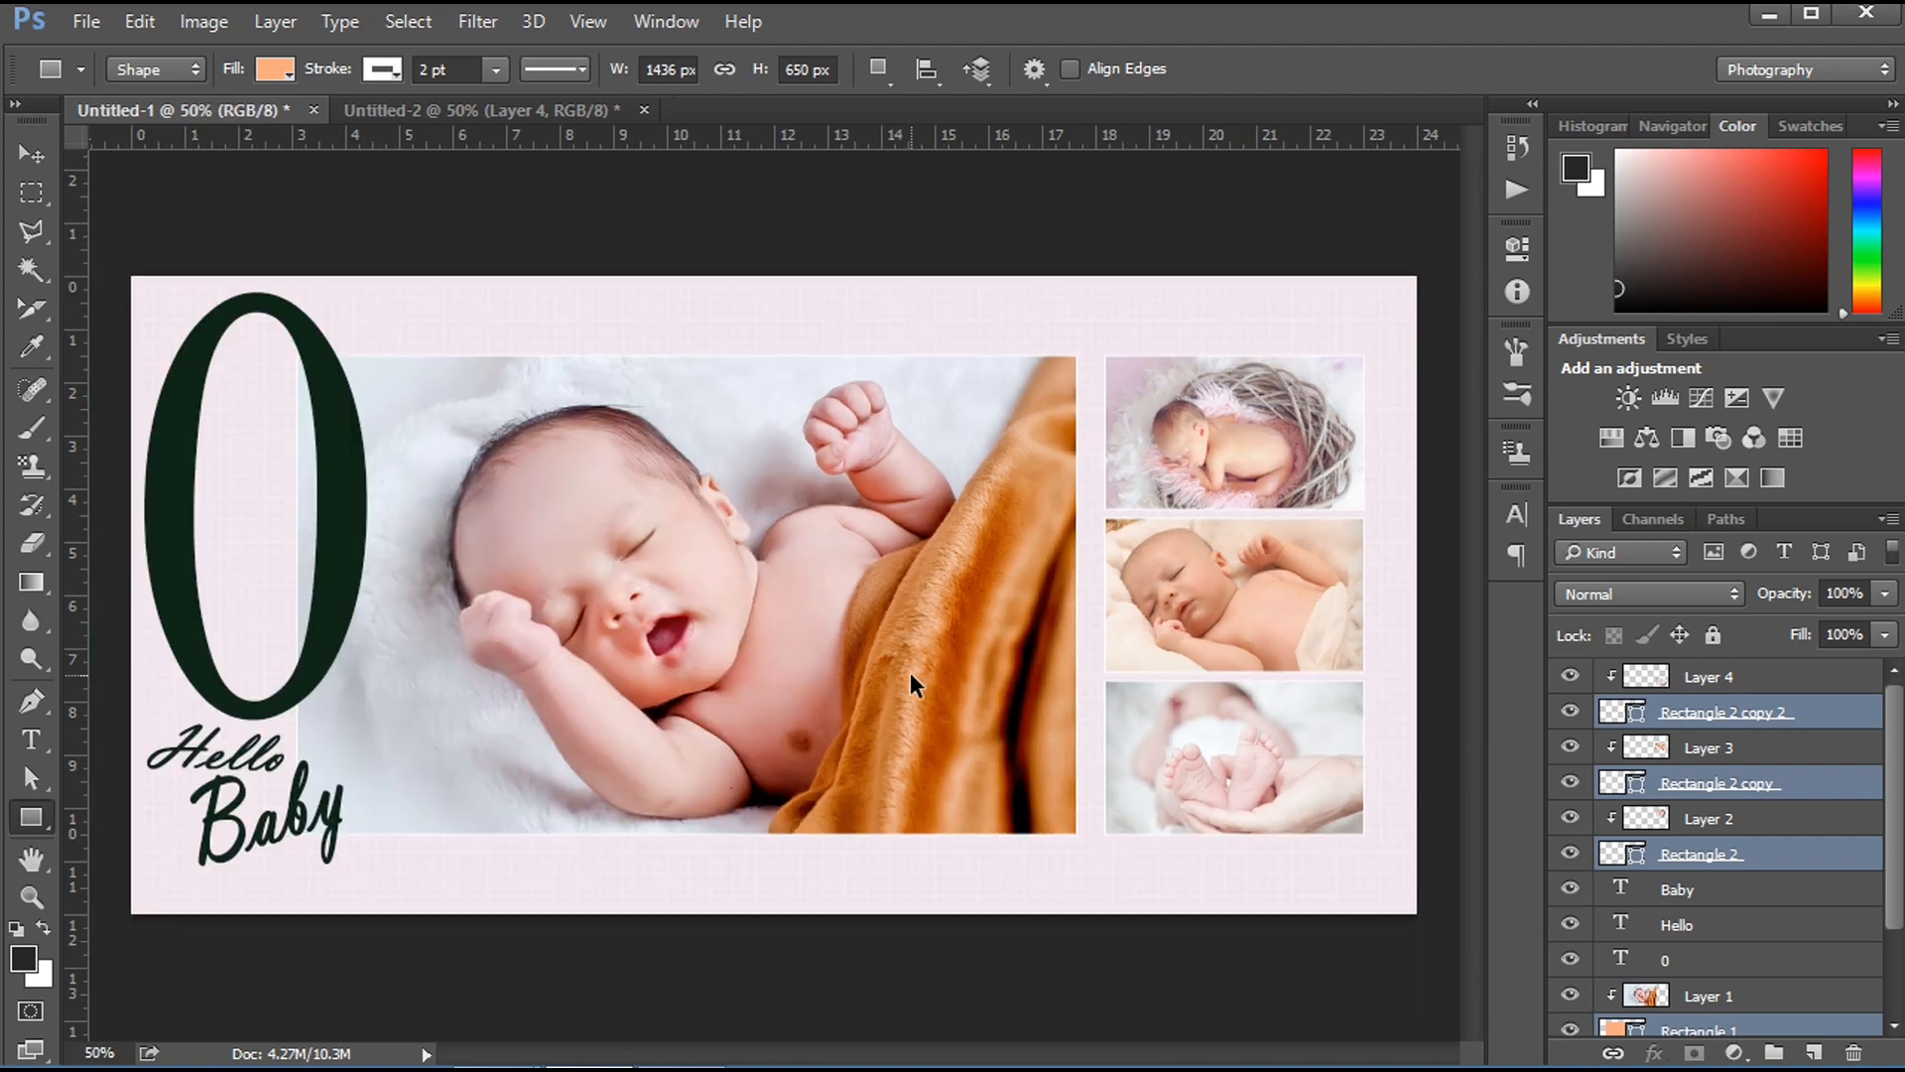
Set the opacity of the Pattern Fill 1 layer to 12%.
key(ctrl+plus)
drag(1895, 862, 1895, 941)
click(1771, 947)
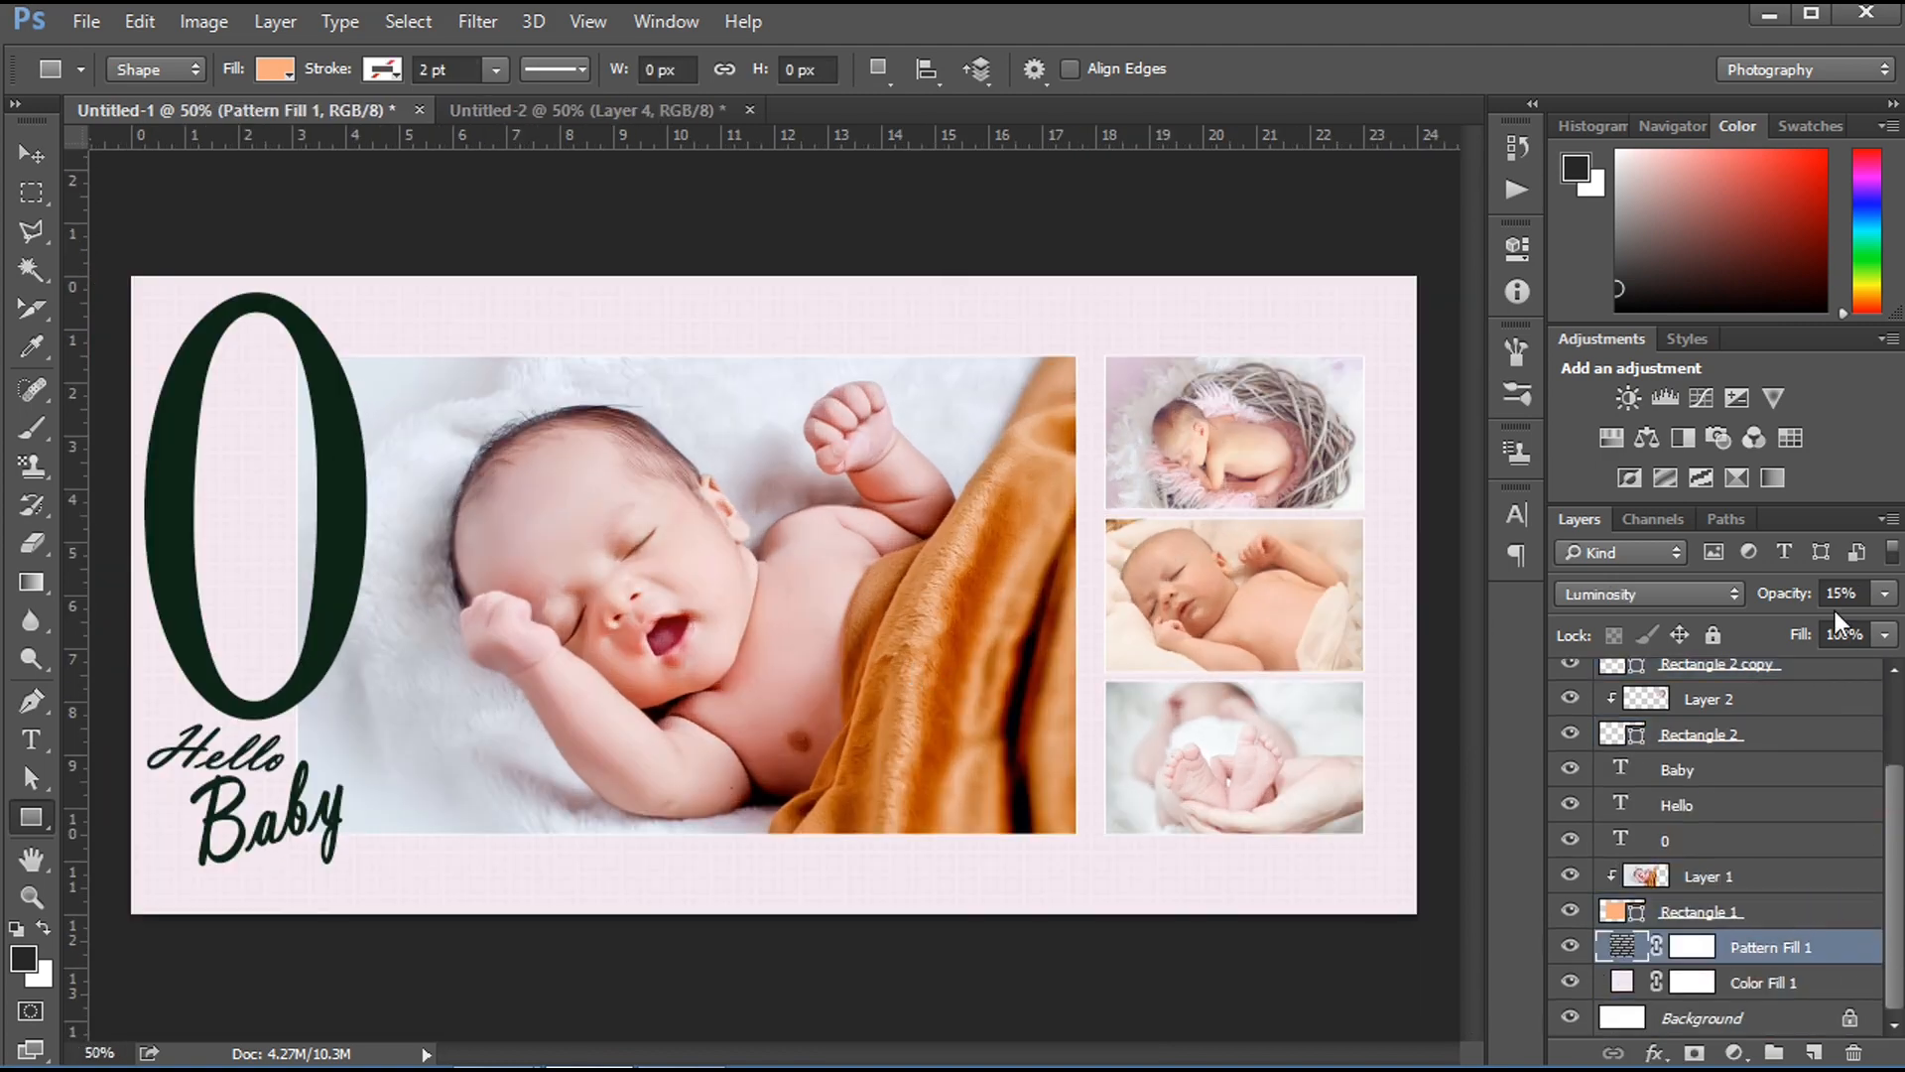
drag(1824, 590, 1845, 588)
text(12)
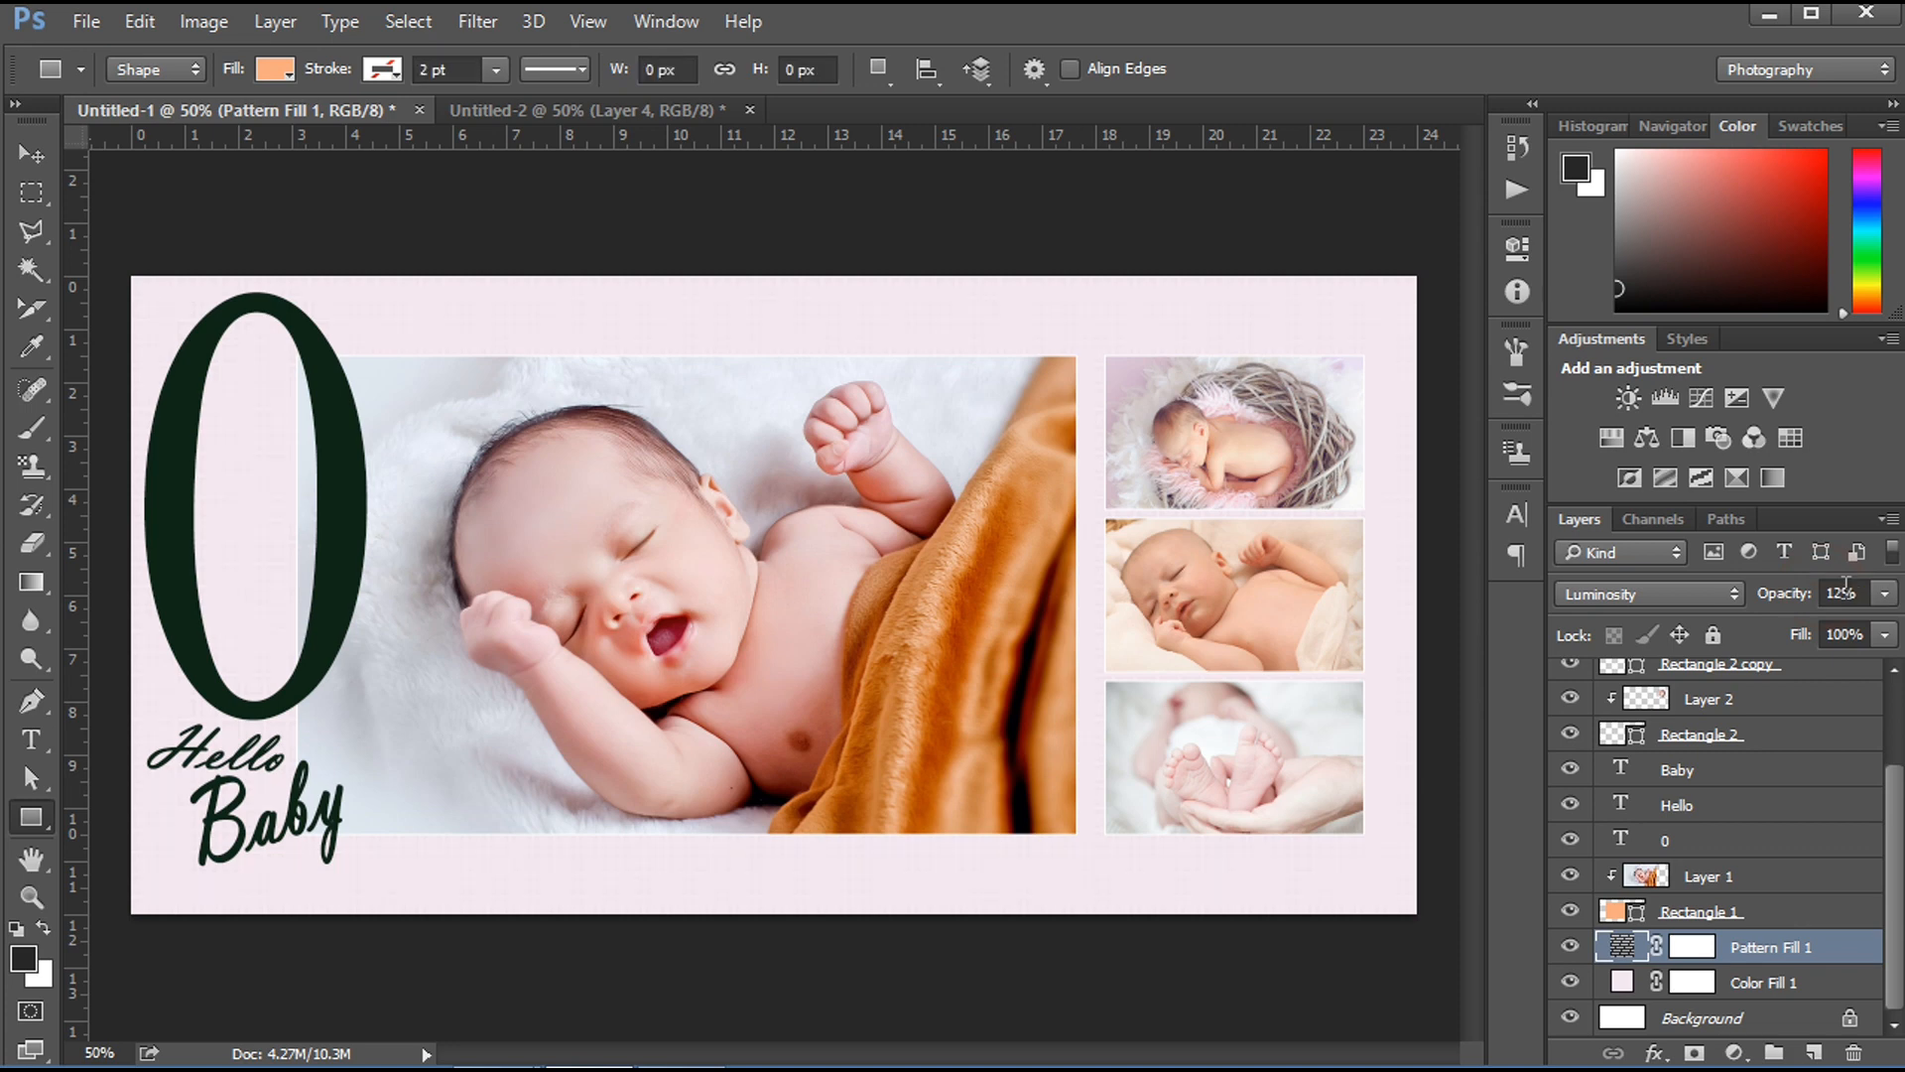